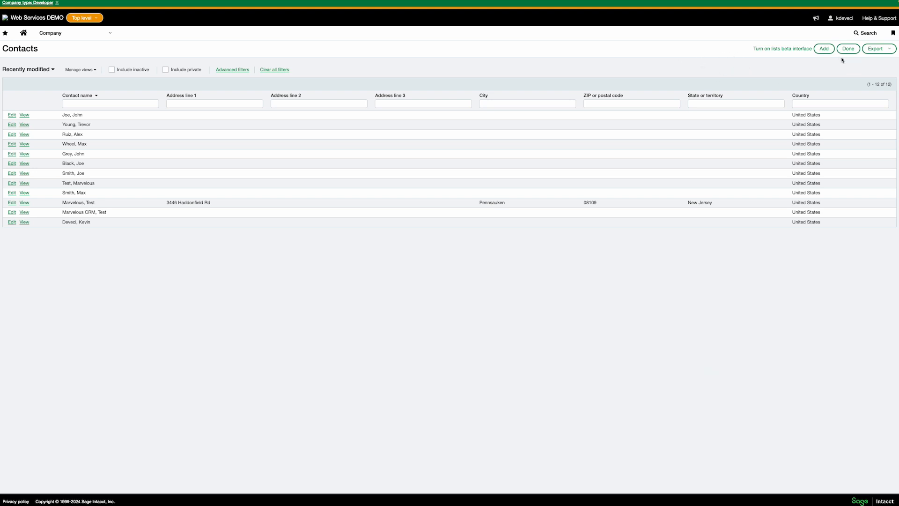
Start a new Sage Intacct contact and fill in its last and first name
{"action": "left_click", "coordinate": [824, 49]}
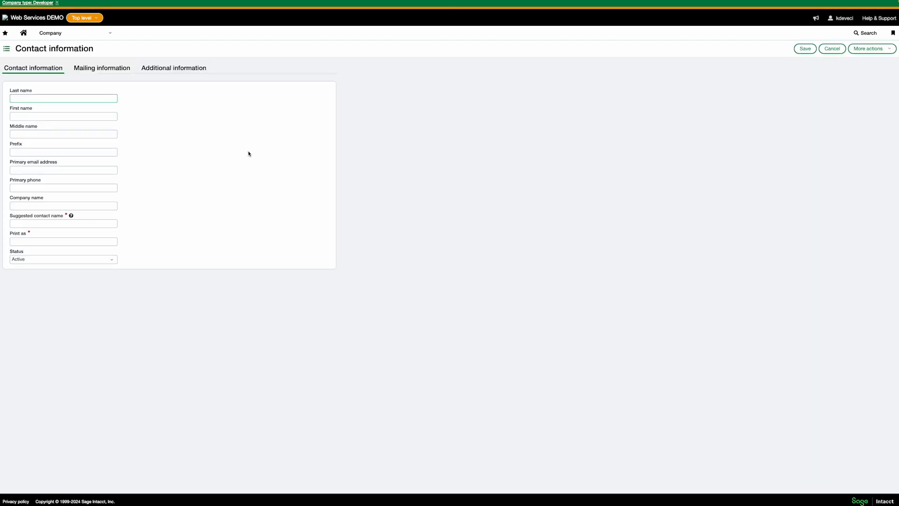
{"action": "left_click", "coordinate": [102, 99]}
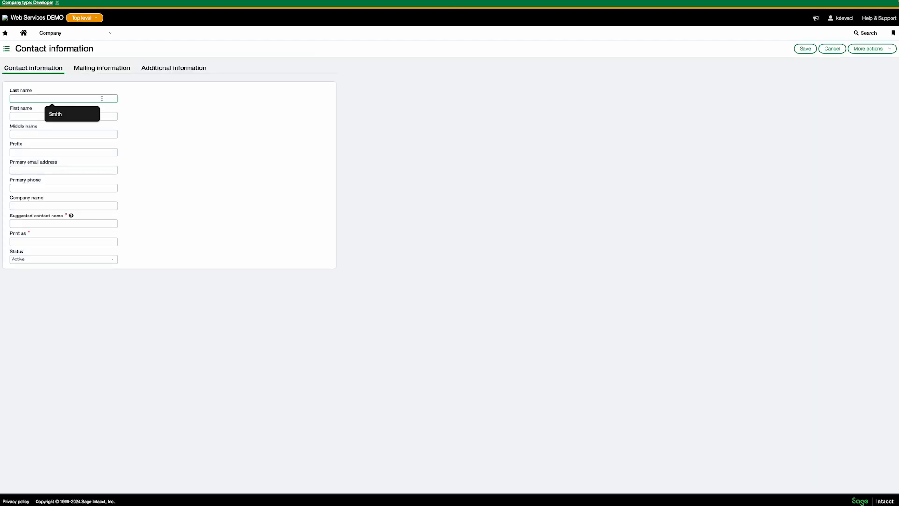
{"action": "left_click", "coordinate": [75, 117]}
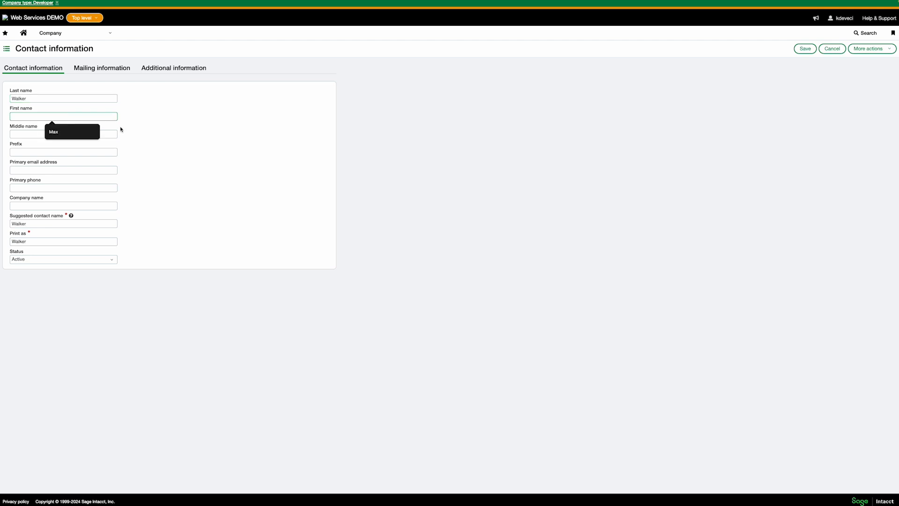
{"action": "left_click", "coordinate": [187, 143]}
Enter the contact's primary e-mail address, save the contact, and leave full screen
{"action": "left_click", "coordinate": [61, 170]}
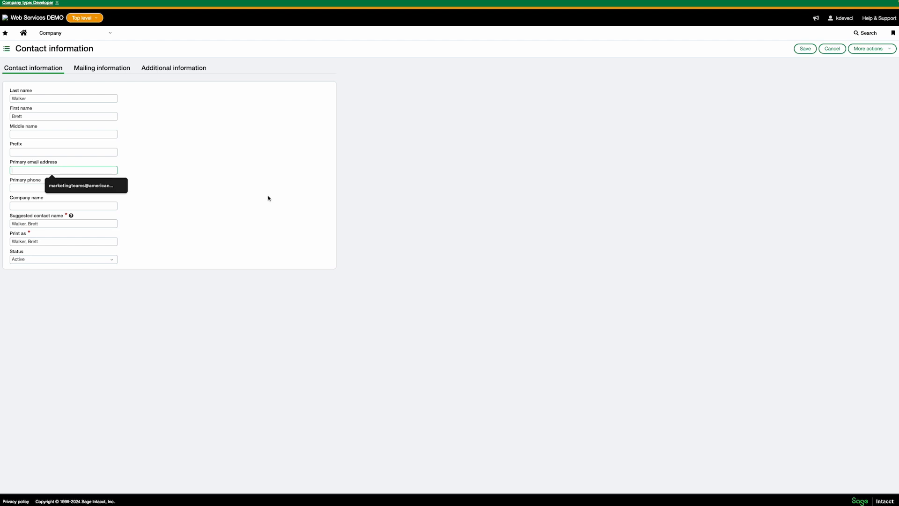
{"action": "type", "text": "test@"}
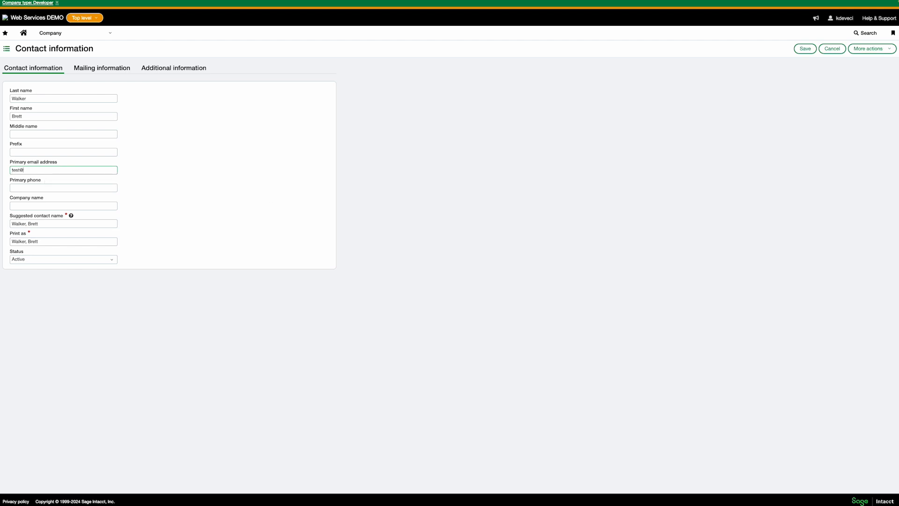
{"action": "type", "text": "outlook.com"}
{"action": "left_click", "coordinate": [323, 202]}
{"action": "left_click", "coordinate": [800, 51]}
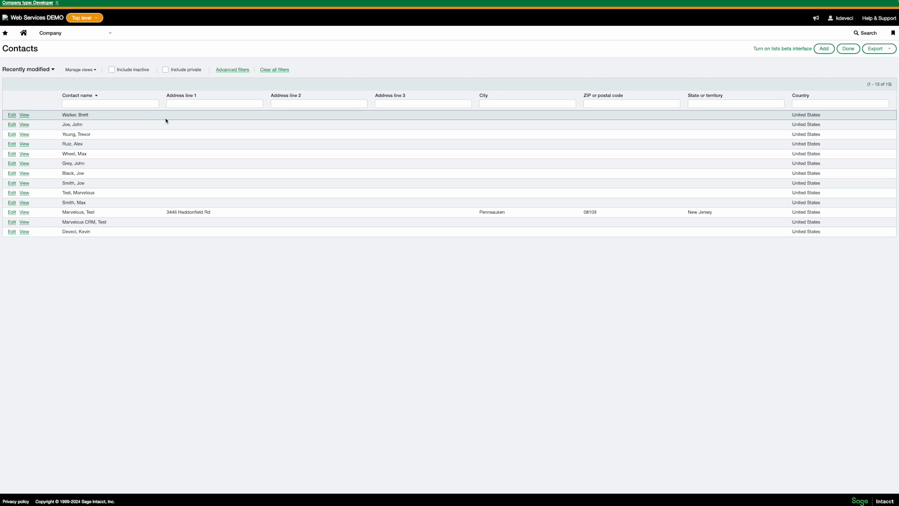
{"action": "key", "text": "ctrl+super+f"}
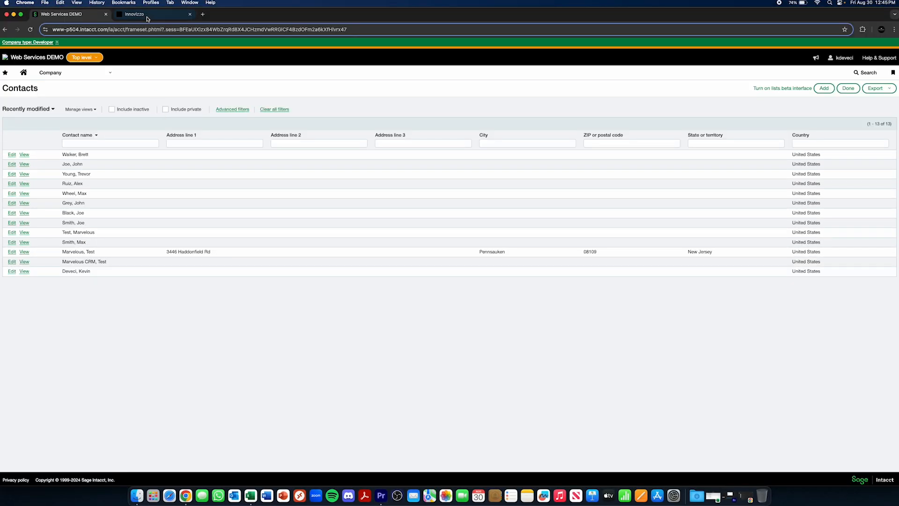
Switch to the Innovitzo contacts page, reload it and go full screen
{"action": "left_click", "coordinate": [147, 16]}
{"action": "left_click", "coordinate": [31, 30]}
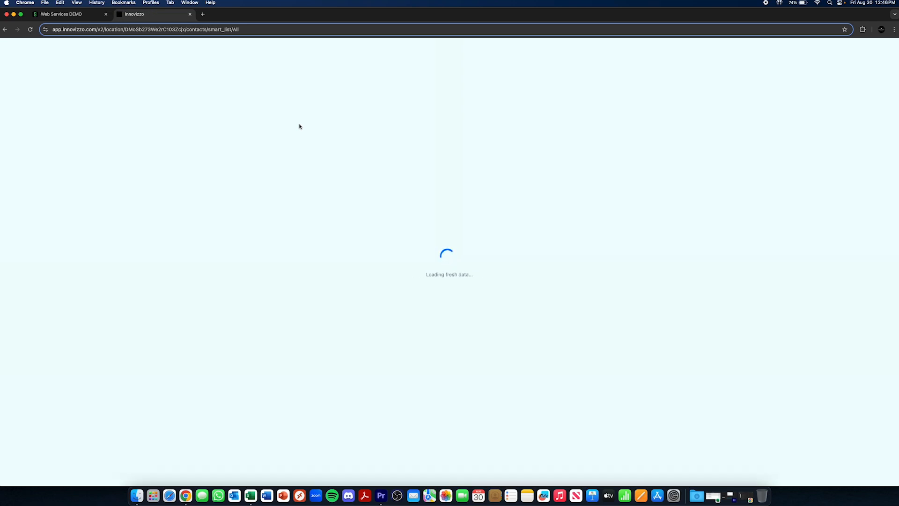
{"action": "key", "text": "ctrl+super+f"}
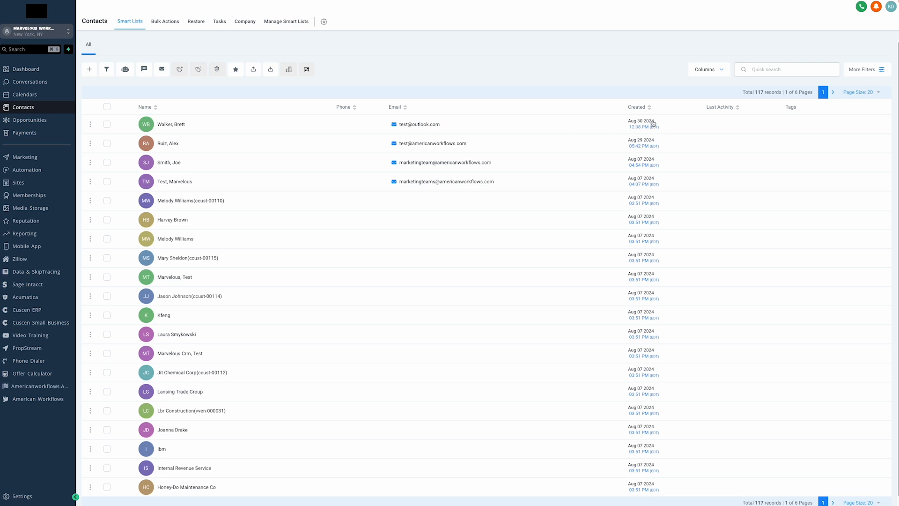
Open the newly synced contact, compare its name with Sage Intacct, and return to the list
{"action": "left_click", "coordinate": [208, 127]}
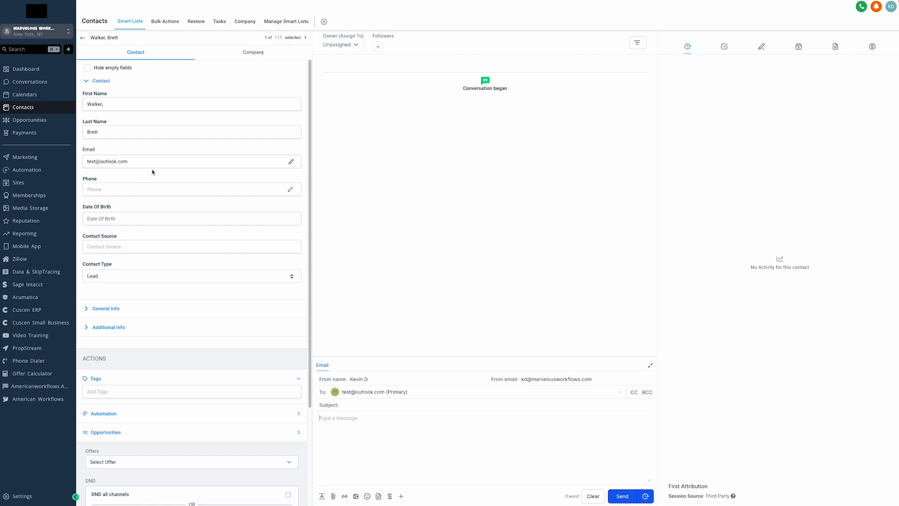
{"action": "left_click", "coordinate": [75, 17]}
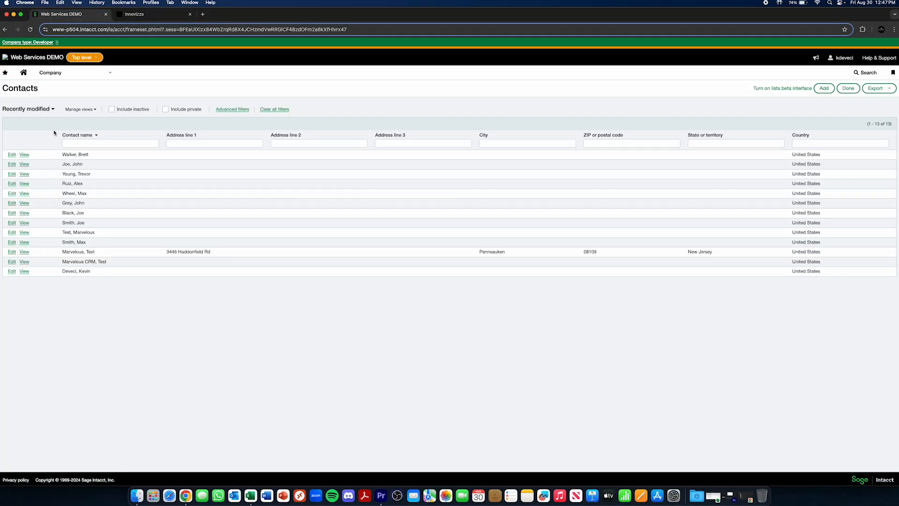
{"action": "left_click_drag", "start_coordinate": [60, 156], "coordinate": [92, 157]}
{"action": "left_click", "coordinate": [134, 14]}
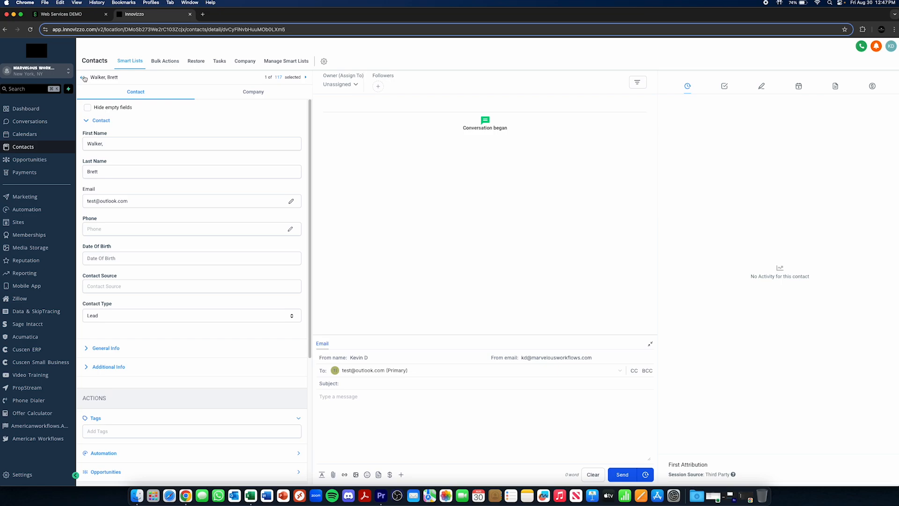
{"action": "left_click", "coordinate": [83, 78]}
{"action": "key", "text": "ctrl+super+f"}
{"action": "mouse_move", "coordinate": [443, 126]}
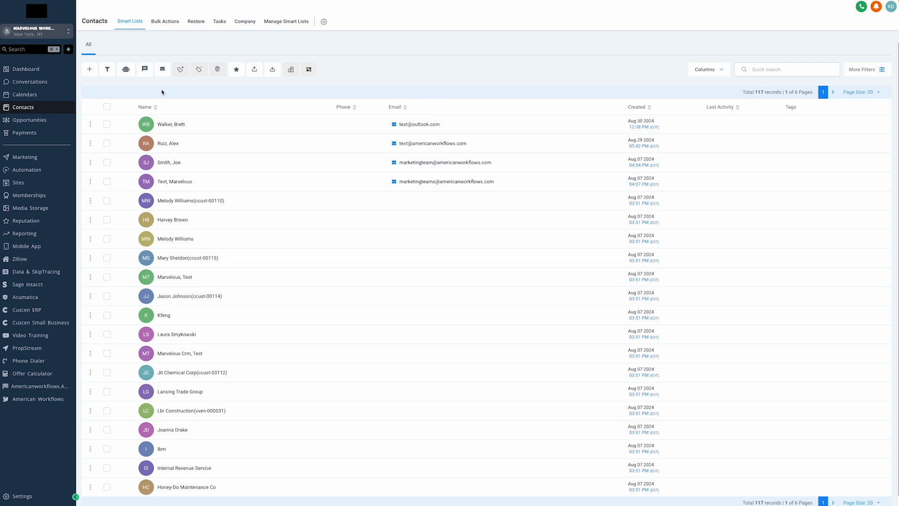
Open the dashboard and set its date range to This Year (2024-01-01 to 2024-08-30)
{"action": "left_click", "coordinate": [40, 70]}
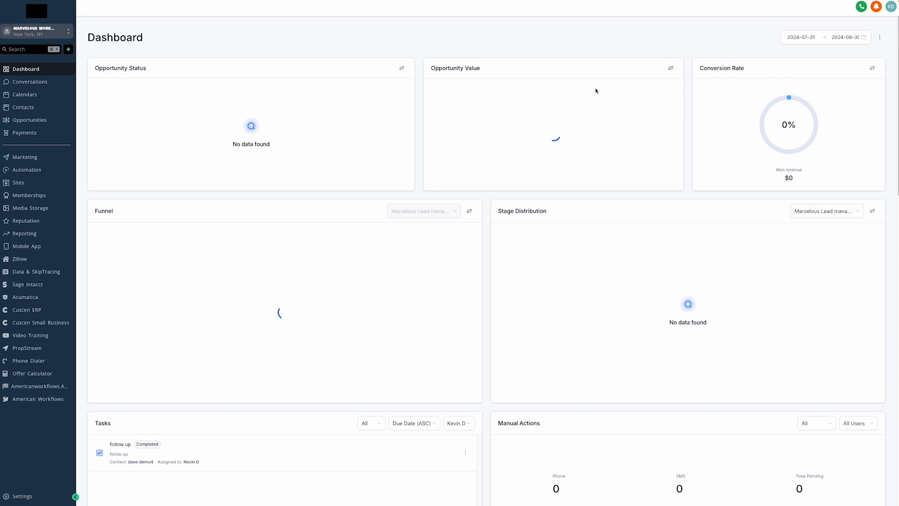
{"action": "left_click", "coordinate": [825, 37]}
{"action": "left_click", "coordinate": [829, 147]}
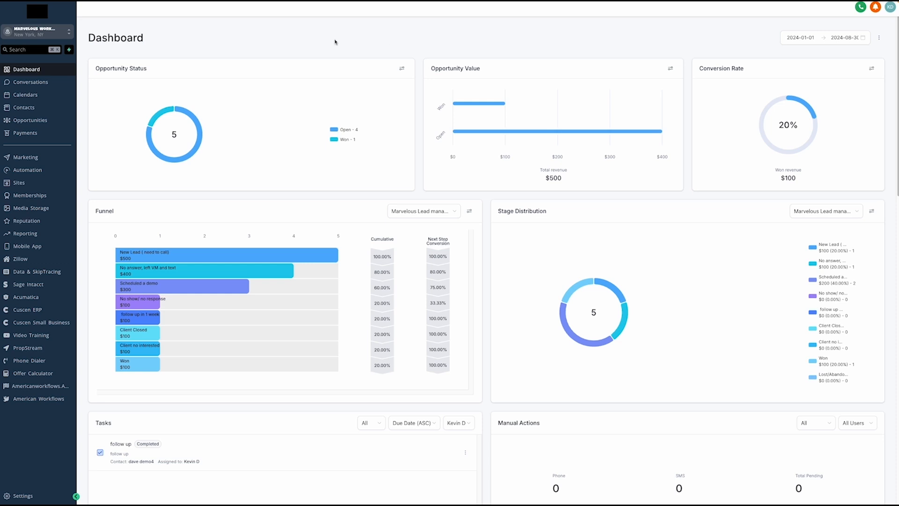
Glance at the sub-account switcher, scroll through the dashboard widgets, and open Calendars
{"action": "left_click", "coordinate": [62, 36]}
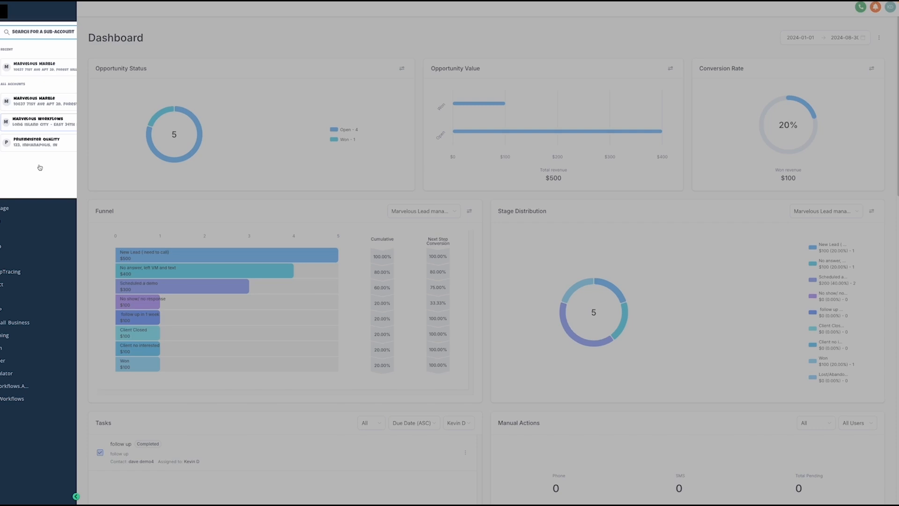
{"action": "left_click", "coordinate": [230, 38]}
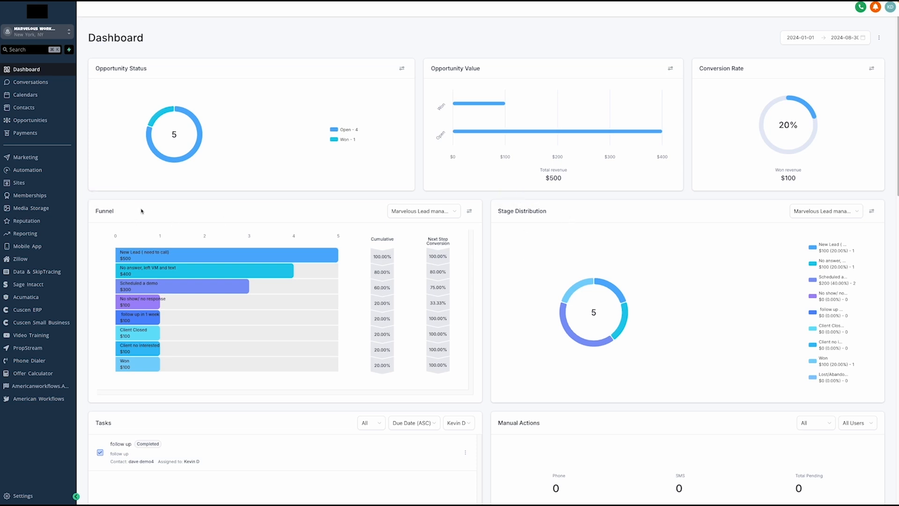
{"action": "scroll", "coordinate": [141, 211], "scroll_direction": "down", "scroll_amount": 3}
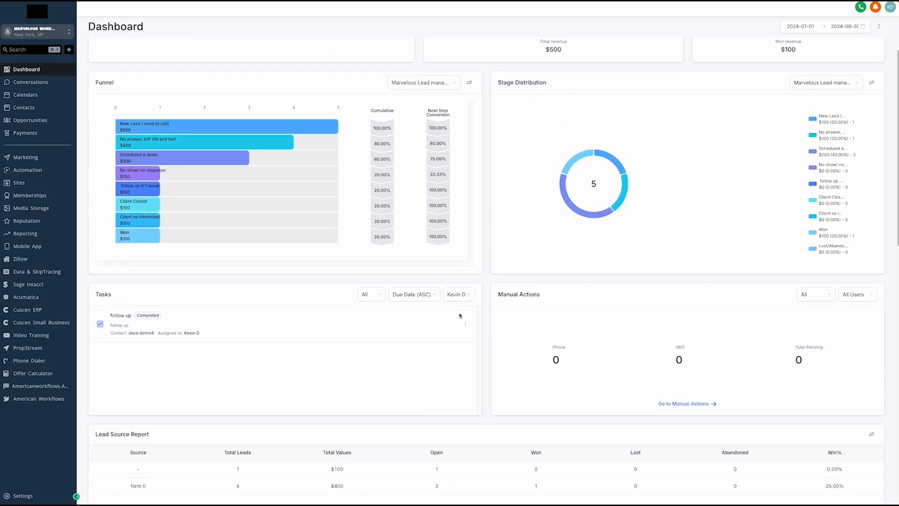
{"action": "scroll", "coordinate": [459, 314], "scroll_direction": "down", "scroll_amount": 1}
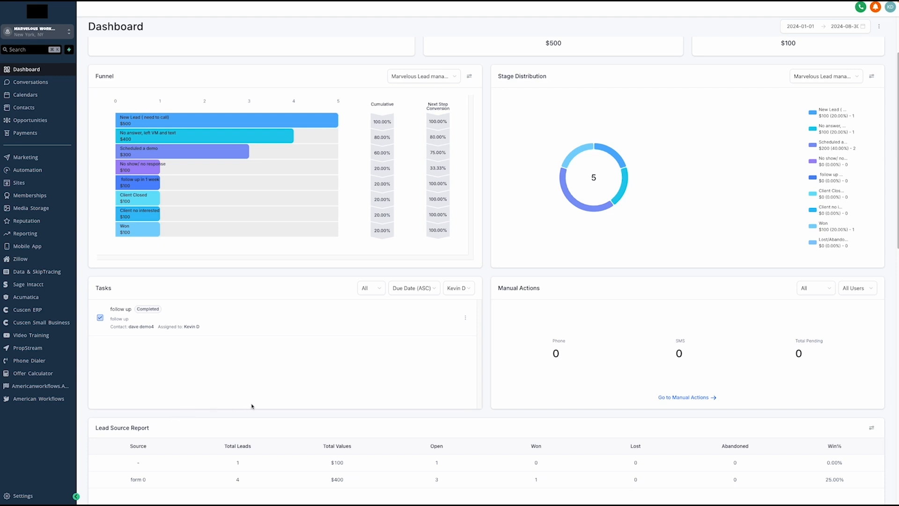
{"action": "left_click", "coordinate": [18, 94]}
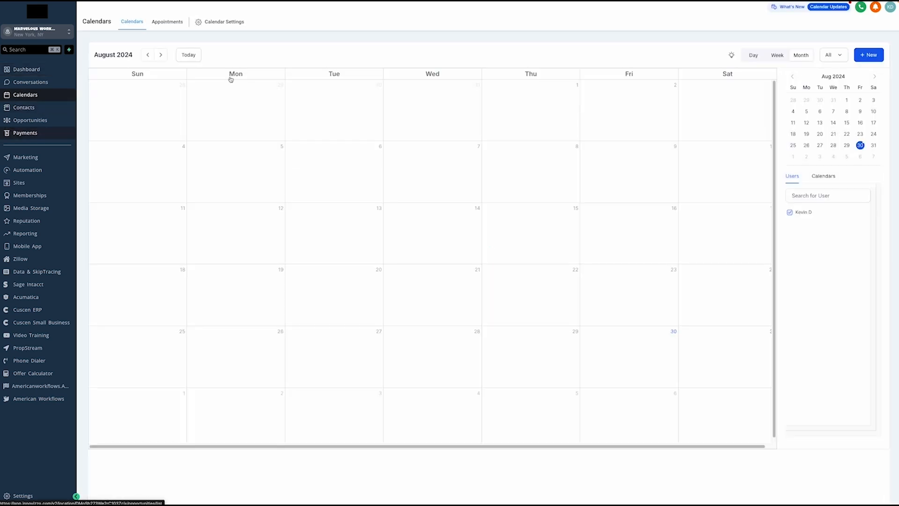
Step the calendar back to April 2024 to show the demo appointments
{"action": "left_click", "coordinate": [147, 55]}
{"action": "left_click", "coordinate": [145, 55]}
{"action": "left_click", "coordinate": [143, 56]}
{"action": "left_click", "coordinate": [141, 56]}
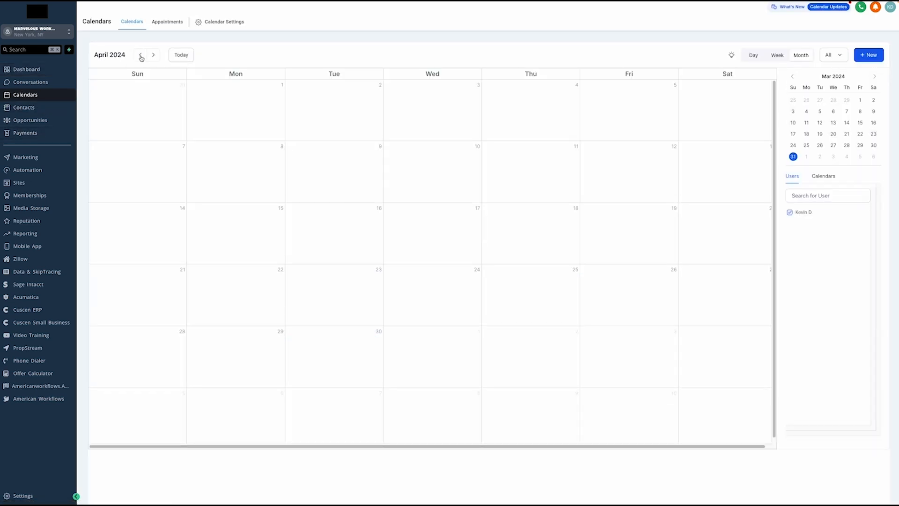
{"action": "left_click", "coordinate": [142, 56]}
{"action": "left_click", "coordinate": [155, 55]}
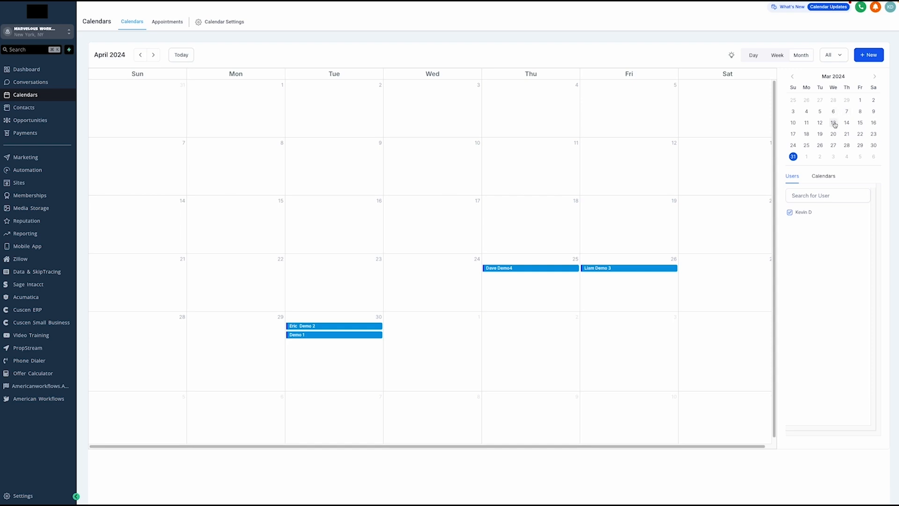
Check the Users and Calendars filters, then bring up the sub-account switcher
{"action": "left_click", "coordinate": [832, 196]}
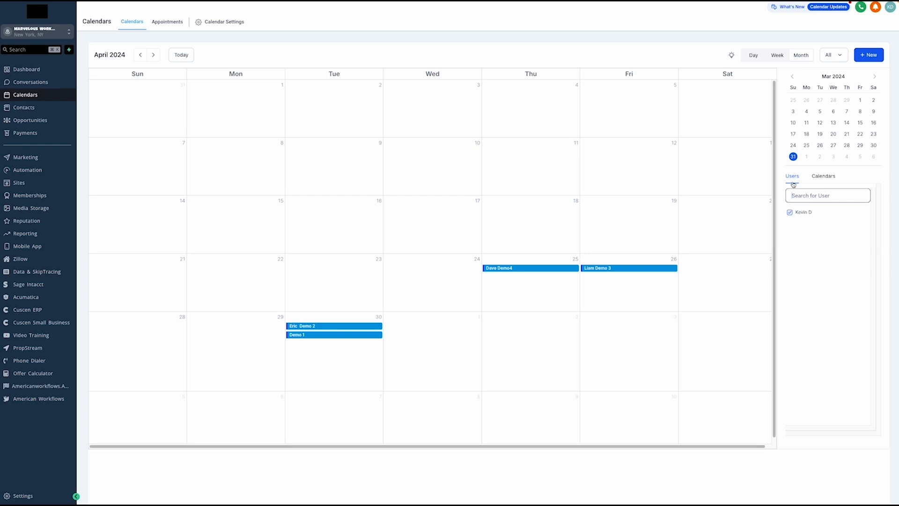
{"action": "left_click", "coordinate": [825, 177]}
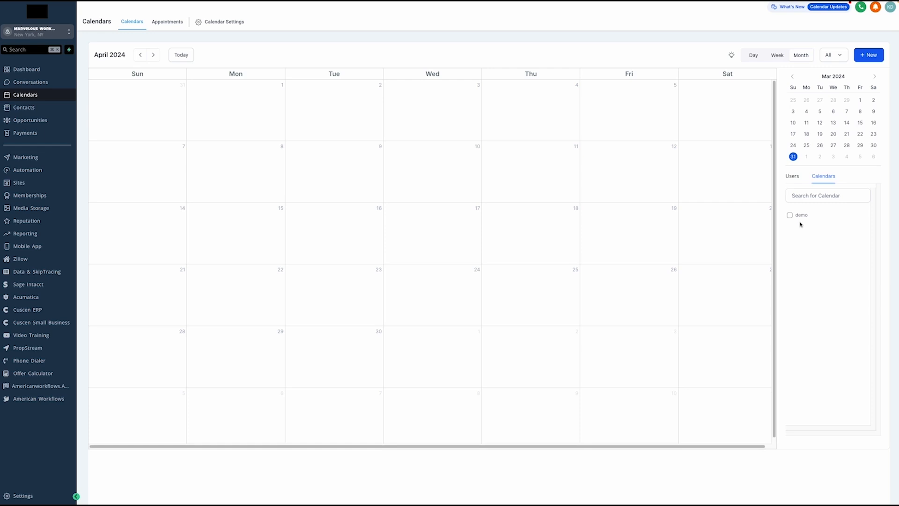
{"action": "left_click", "coordinate": [793, 176]}
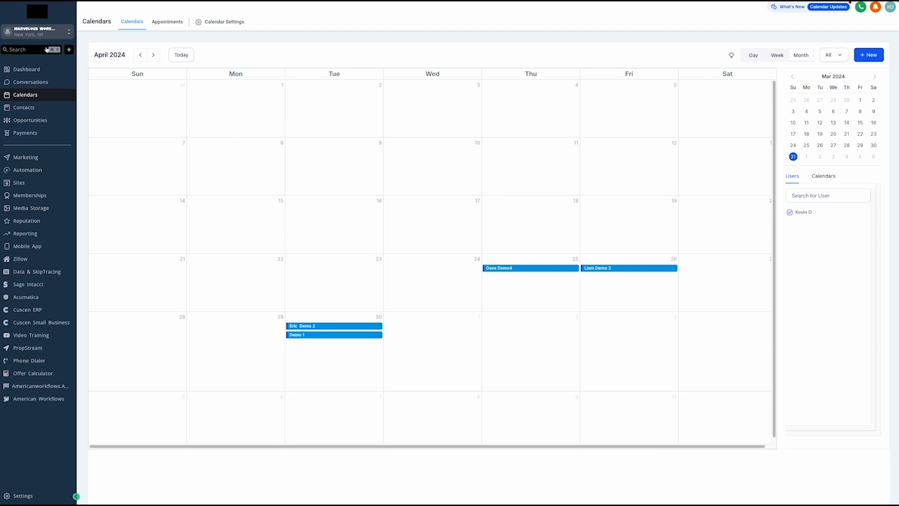
{"action": "left_click", "coordinate": [39, 33]}
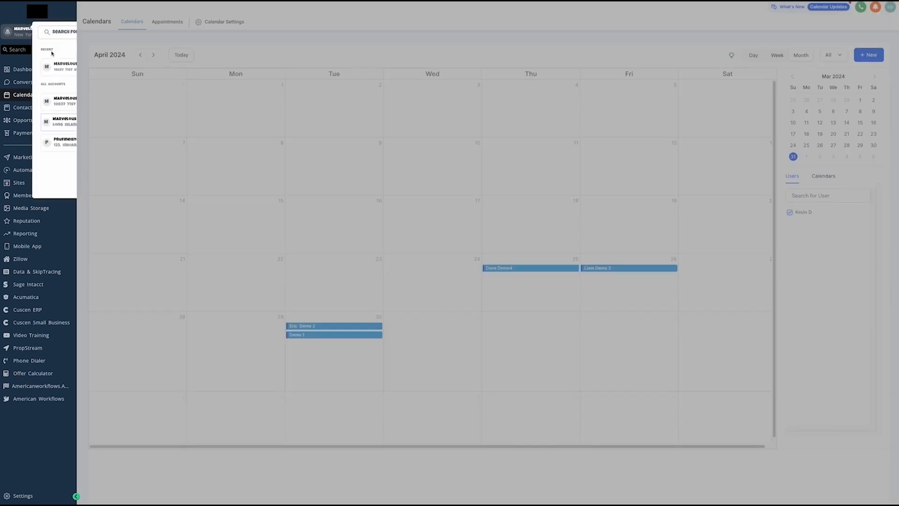
Switch to Marvelous Marble and browse its conversations under the Starred and All tabs
{"action": "left_click", "coordinate": [50, 96]}
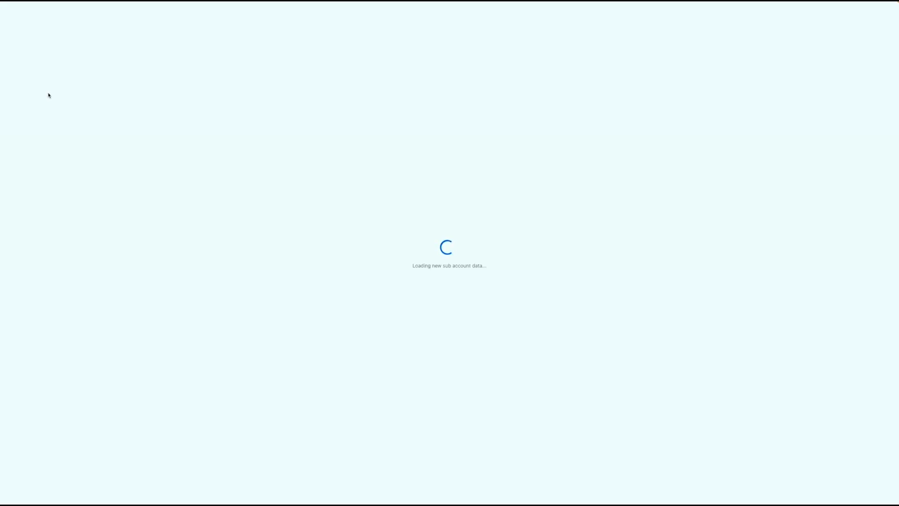
{"action": "left_click", "coordinate": [48, 85]}
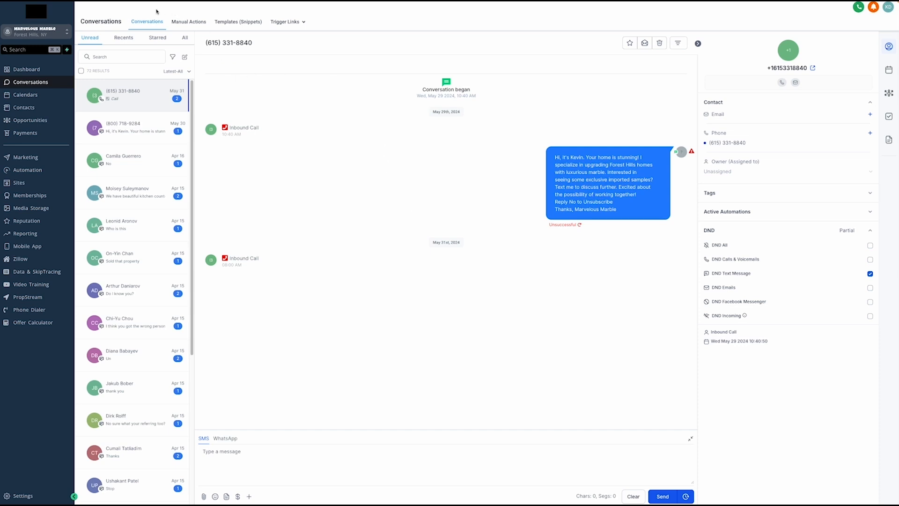
{"action": "left_click", "coordinate": [124, 37]}
{"action": "left_click", "coordinate": [160, 40]}
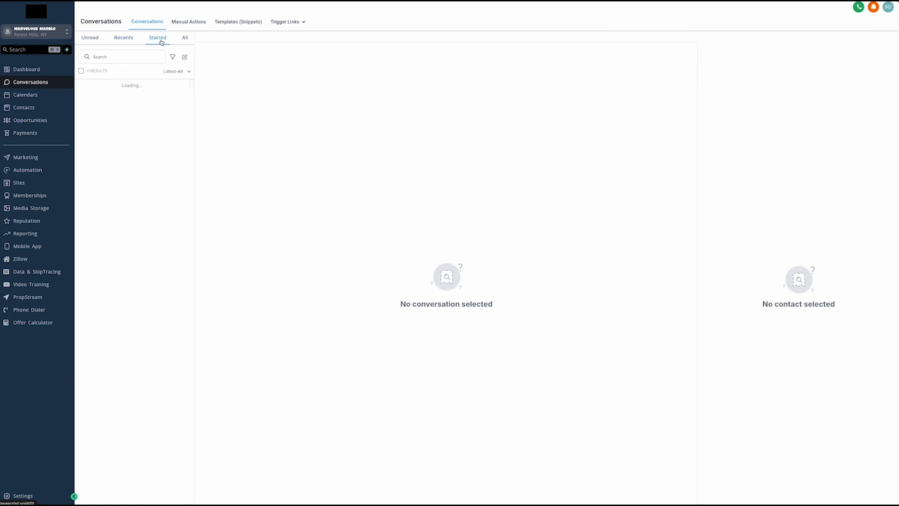
{"action": "left_click", "coordinate": [185, 38]}
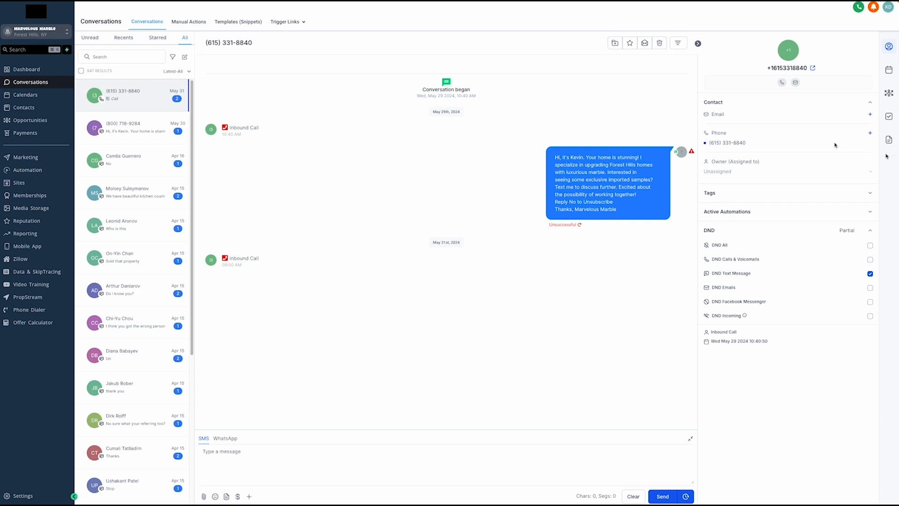
Switch to the Marvelous Workflows sub-account and open its contacts list
{"action": "left_click", "coordinate": [34, 32]}
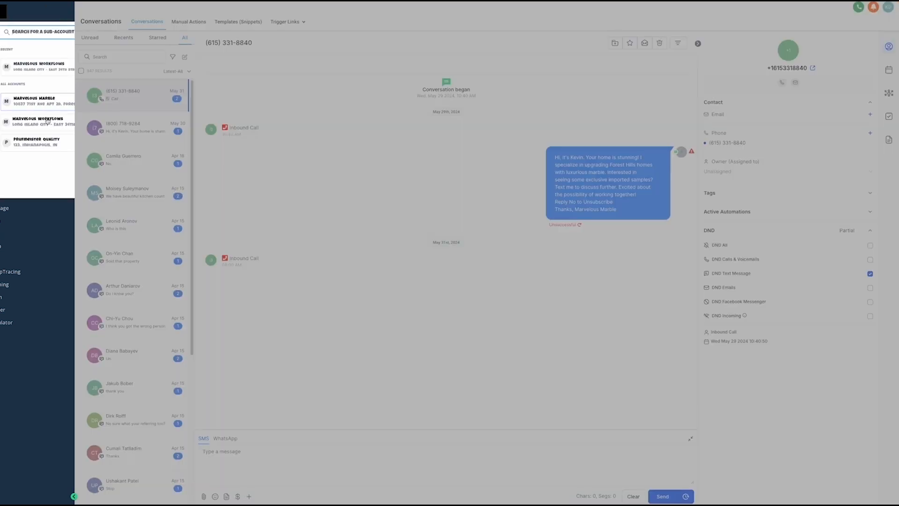
{"action": "left_click", "coordinate": [44, 69]}
{"action": "left_click", "coordinate": [31, 157]}
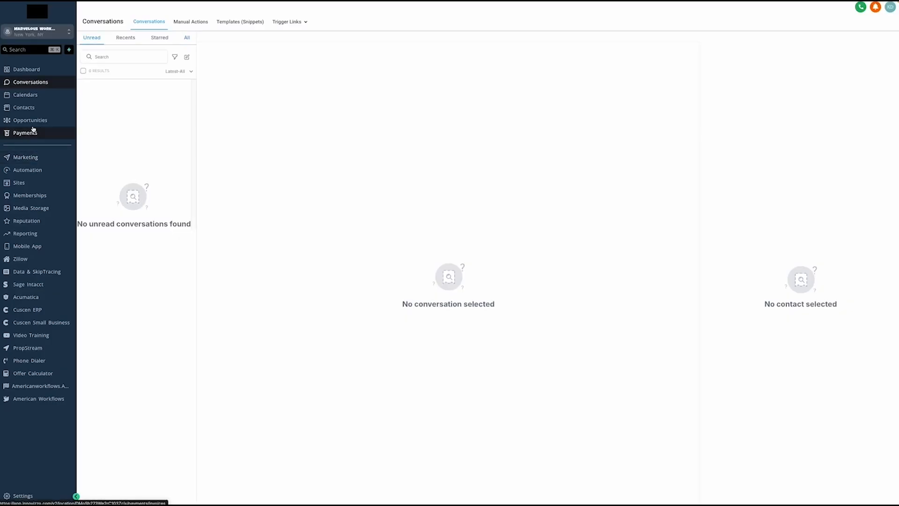
{"action": "left_click", "coordinate": [29, 110]}
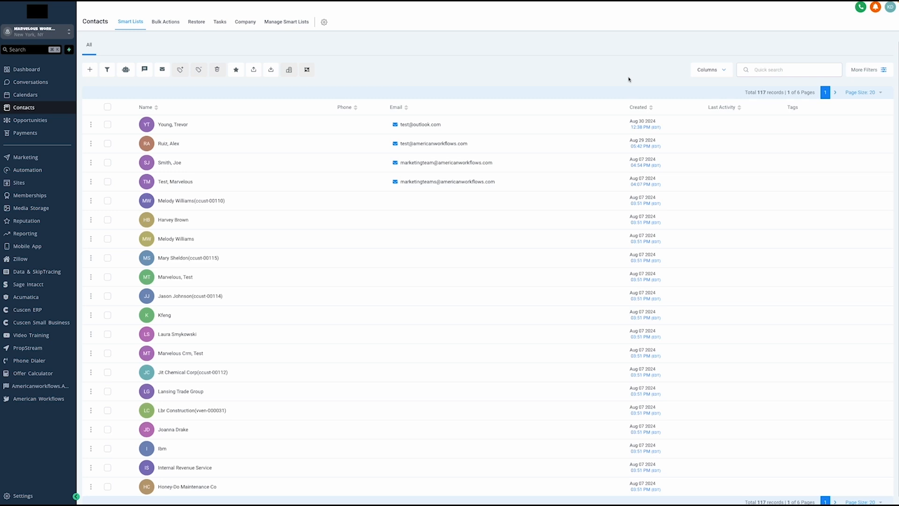
Preview the Import Contacts dialog, noting CSV-only uploads, cancel it, and open Opportunities
{"action": "left_click", "coordinate": [270, 71]}
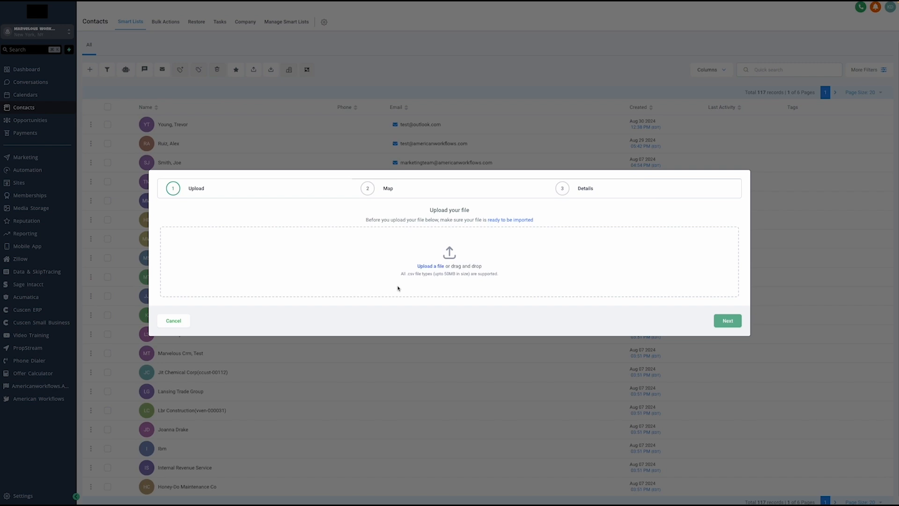
{"action": "left_click_drag", "start_coordinate": [408, 273], "coordinate": [418, 273]}
{"action": "left_click", "coordinate": [430, 278]}
{"action": "left_click", "coordinate": [186, 322]}
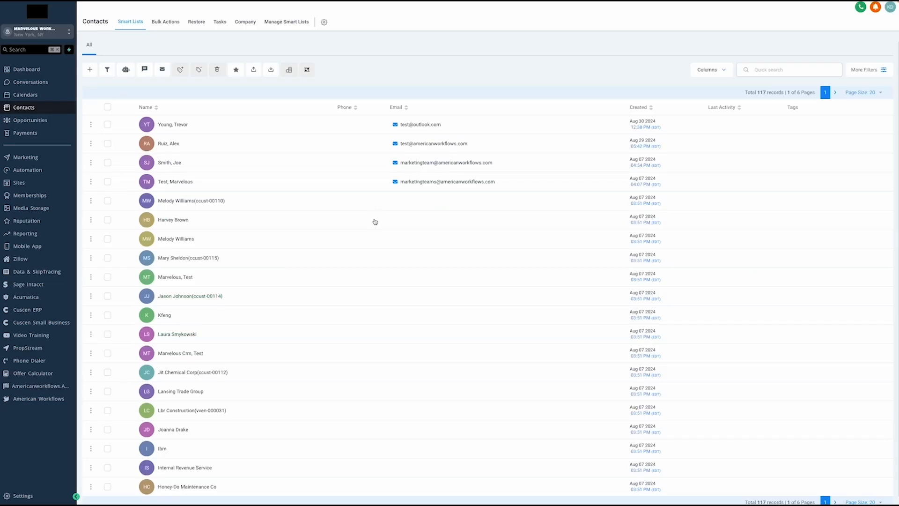
{"action": "left_click", "coordinate": [42, 119]}
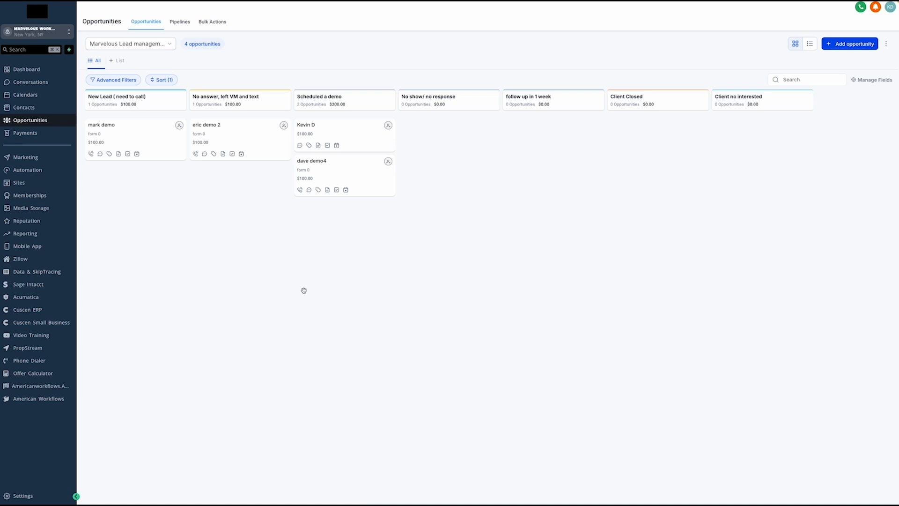
{"action": "left_click", "coordinate": [168, 45]}
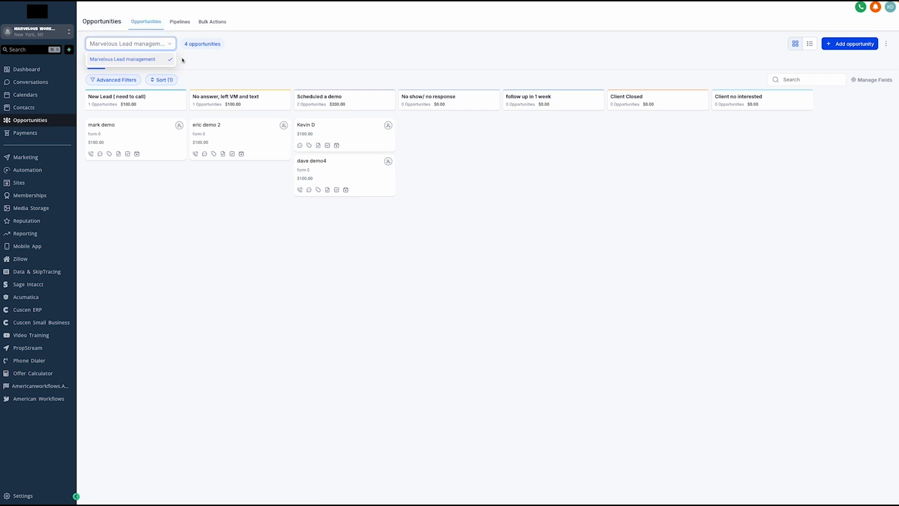
{"action": "left_click", "coordinate": [196, 64]}
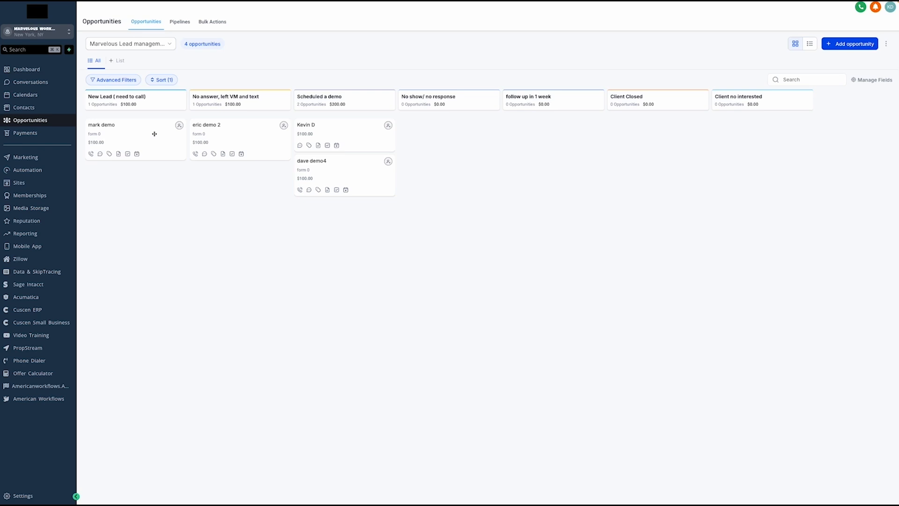
{"action": "left_click", "coordinate": [125, 132]}
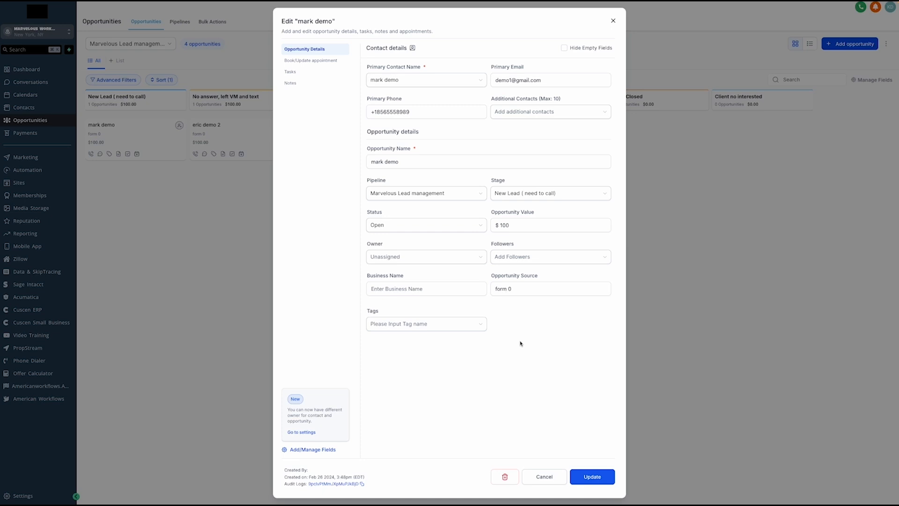
{"action": "left_click", "coordinate": [221, 303]}
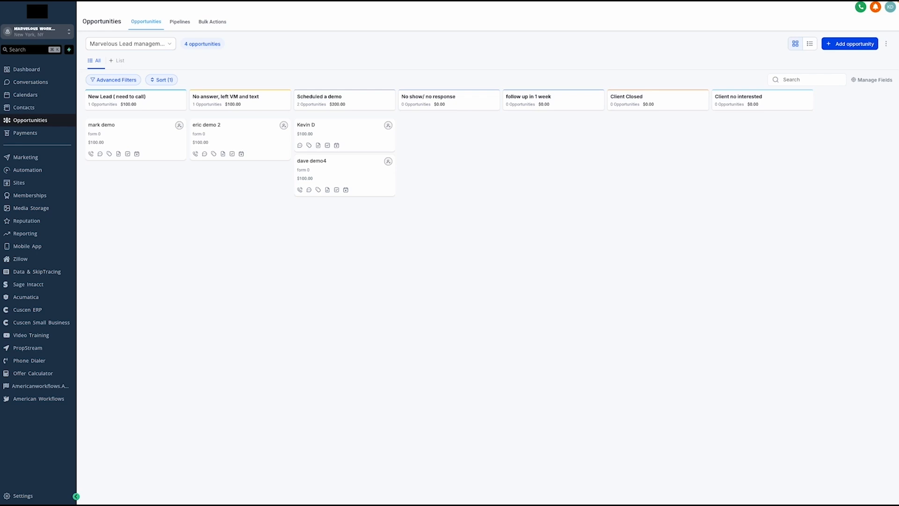
{"action": "right_click", "coordinate": [388, 170]}
{"action": "left_click", "coordinate": [363, 93]}
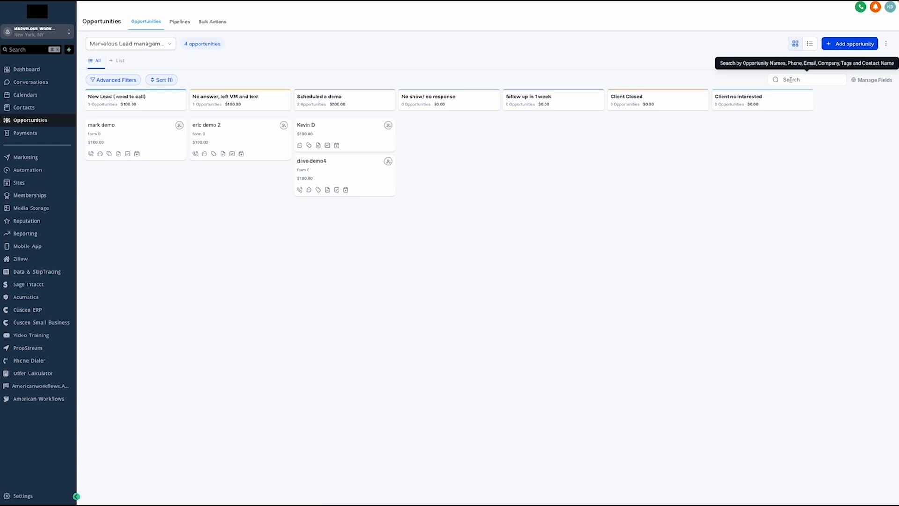
Toggle opportunities between table and board views, then start a new opportunity
{"action": "left_click", "coordinate": [810, 45]}
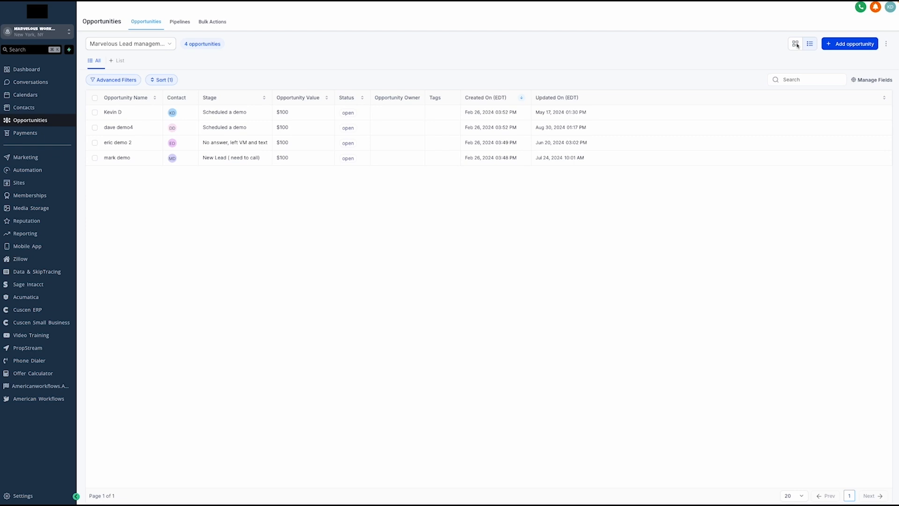
{"action": "left_click", "coordinate": [795, 44]}
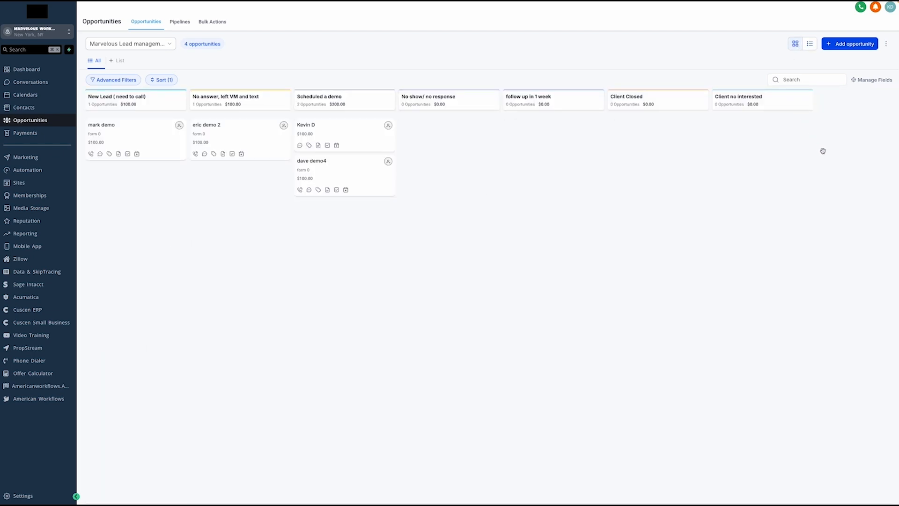
{"action": "left_click", "coordinate": [850, 44]}
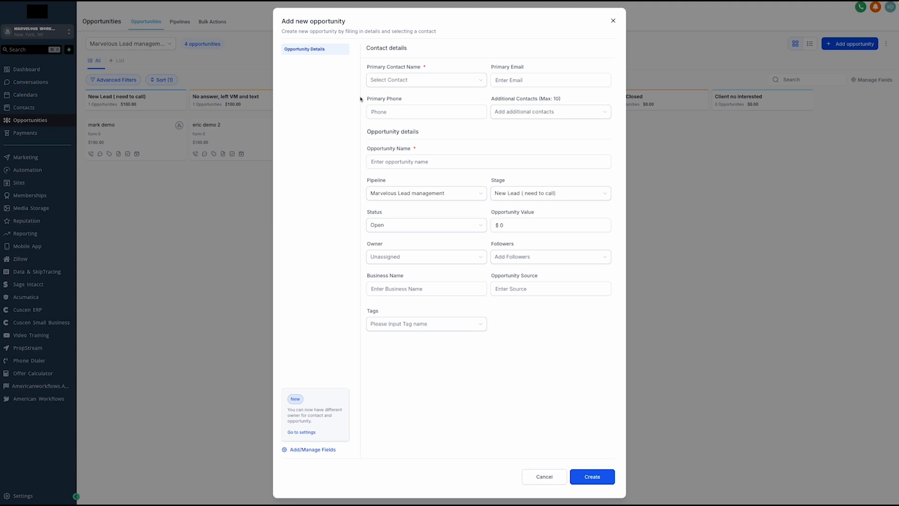
Inspect the contact, opportunity name, stage and status fields, then close the form unsaved
{"action": "left_click", "coordinate": [399, 86]}
{"action": "left_click", "coordinate": [309, 136]}
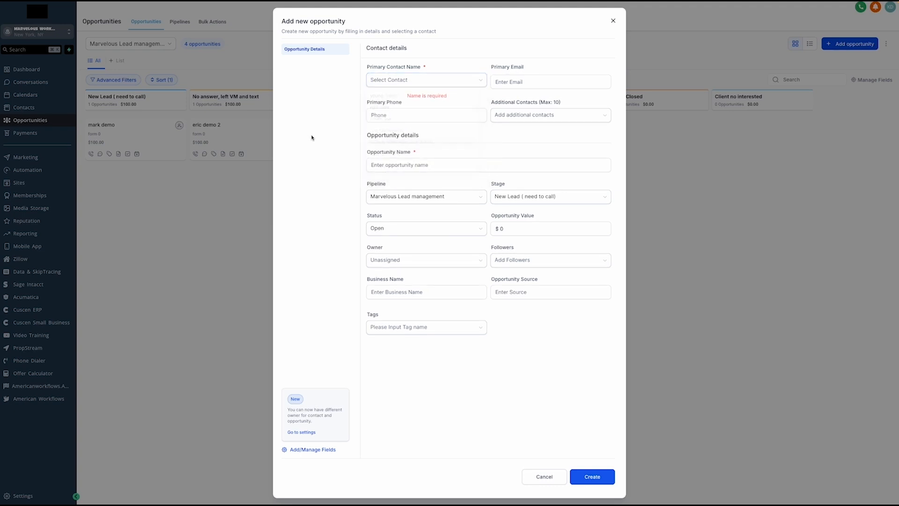
{"action": "left_click", "coordinate": [400, 115]}
{"action": "left_click", "coordinate": [513, 116]}
{"action": "left_click", "coordinate": [399, 170]}
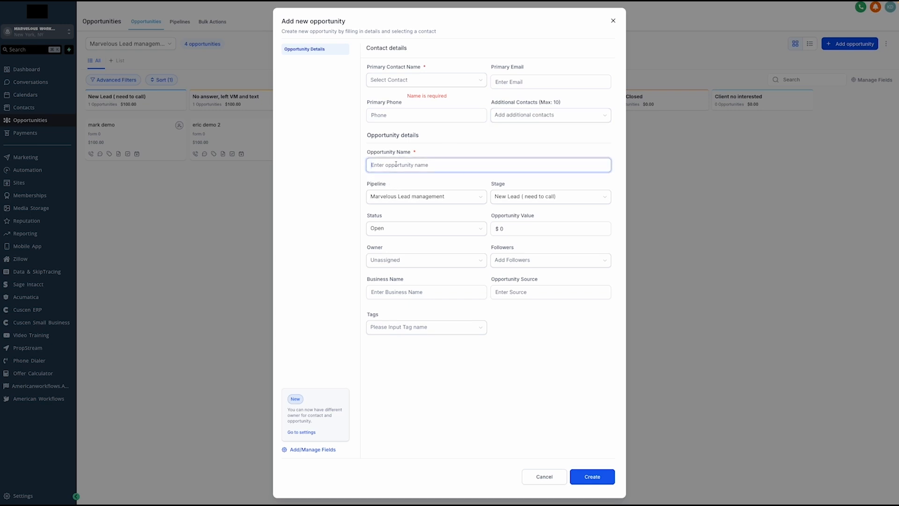
{"action": "left_click", "coordinate": [448, 200]}
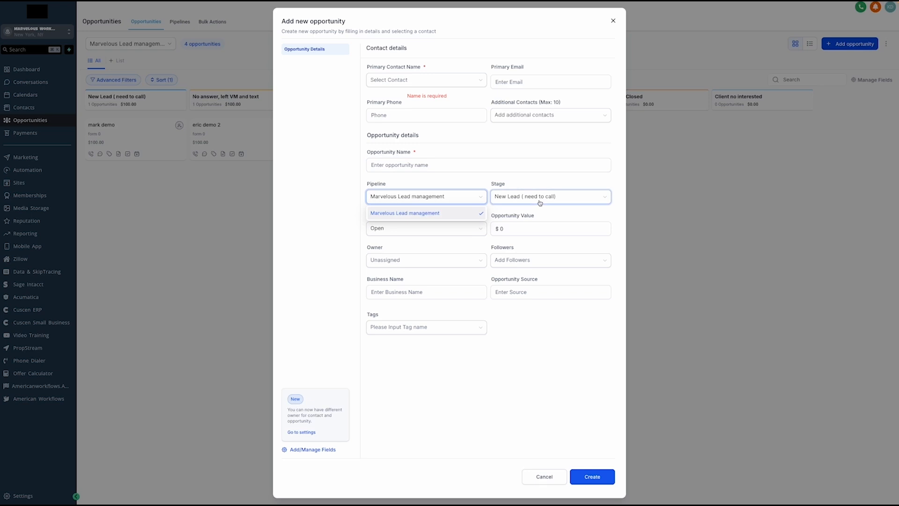
{"action": "left_click", "coordinate": [562, 200]}
{"action": "left_click", "coordinate": [516, 375]}
{"action": "left_click", "coordinate": [404, 231]}
{"action": "left_click", "coordinate": [535, 251]}
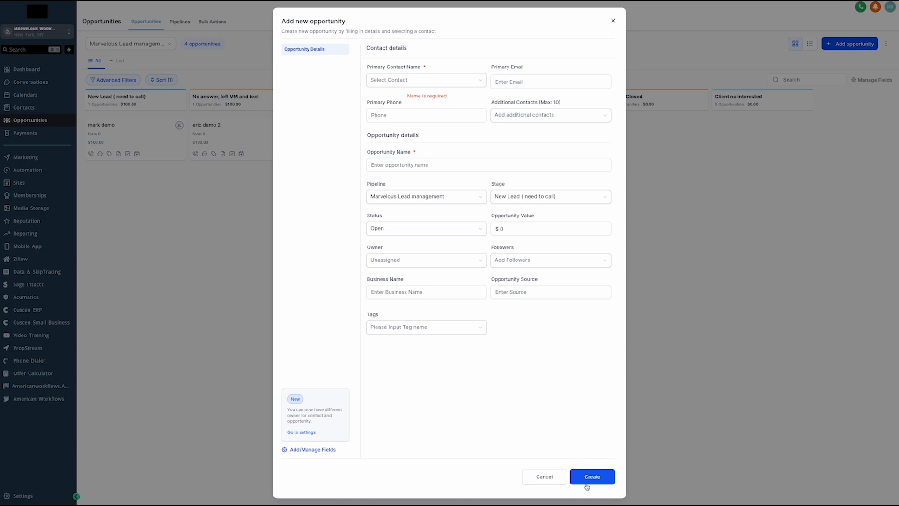
{"action": "left_click", "coordinate": [614, 21]}
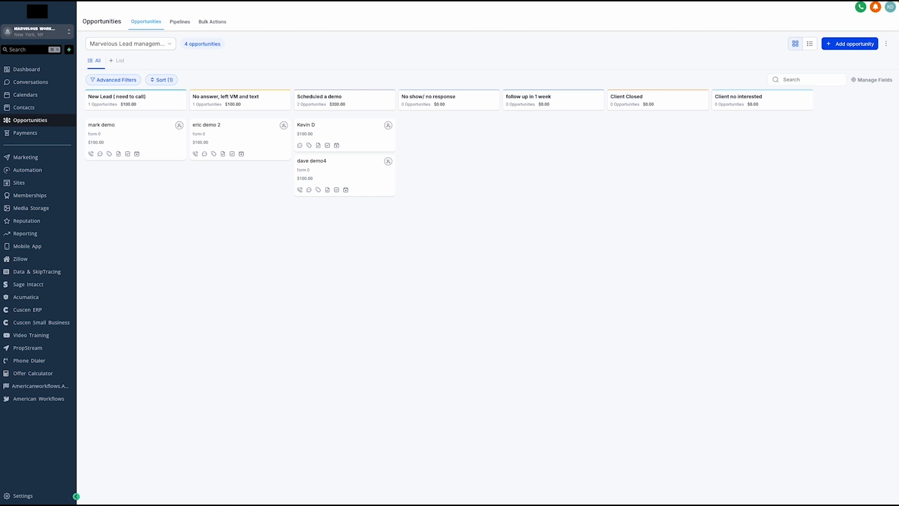
Open Payments > Invoices and show the options for a new invoice
{"action": "left_click", "coordinate": [29, 135]}
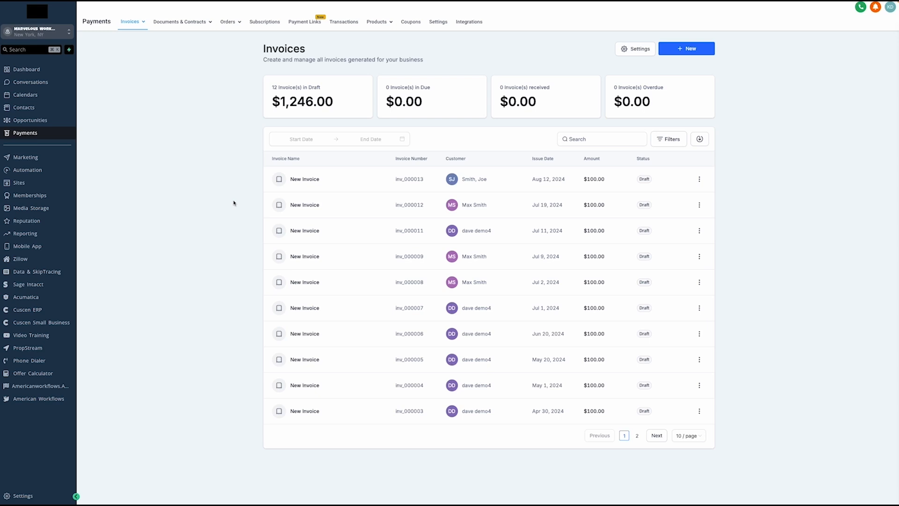
{"action": "left_click", "coordinate": [701, 49]}
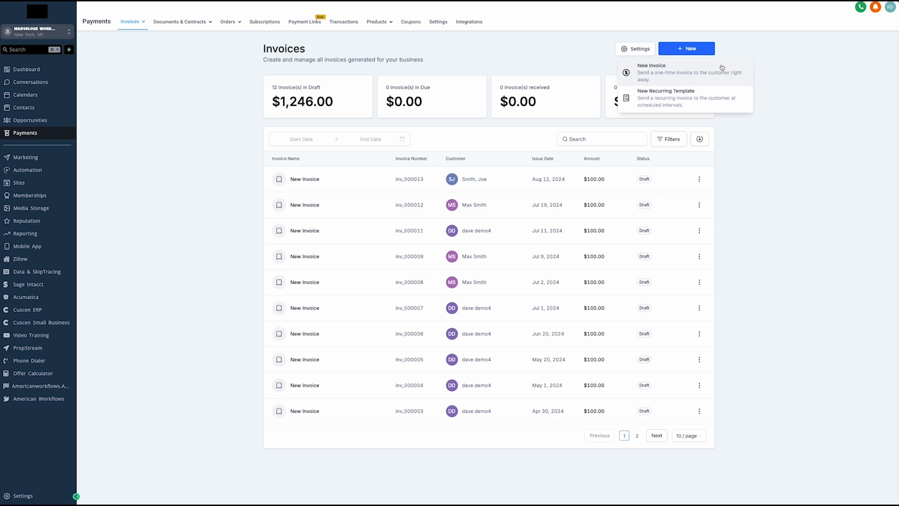
Create a one-time invoice for the first client with a Coffee Mug line at 100
{"action": "left_click", "coordinate": [705, 71]}
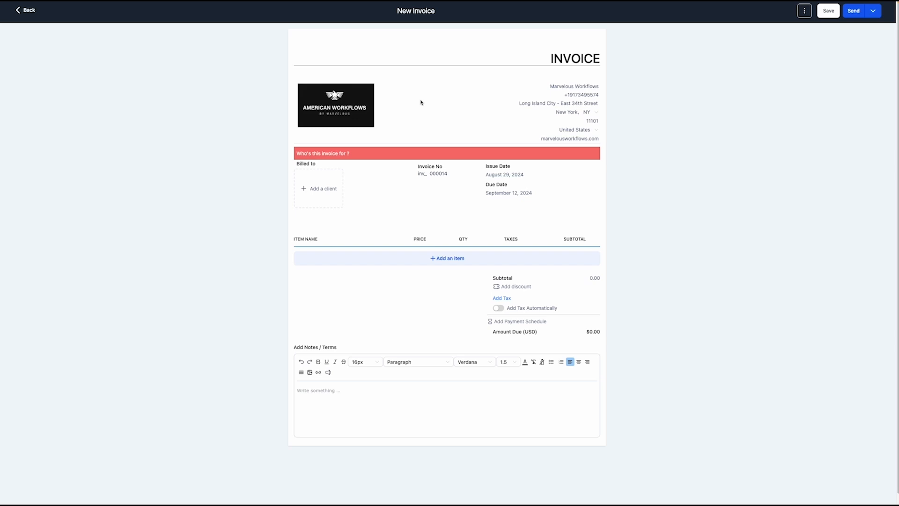
{"action": "left_click", "coordinate": [312, 191]}
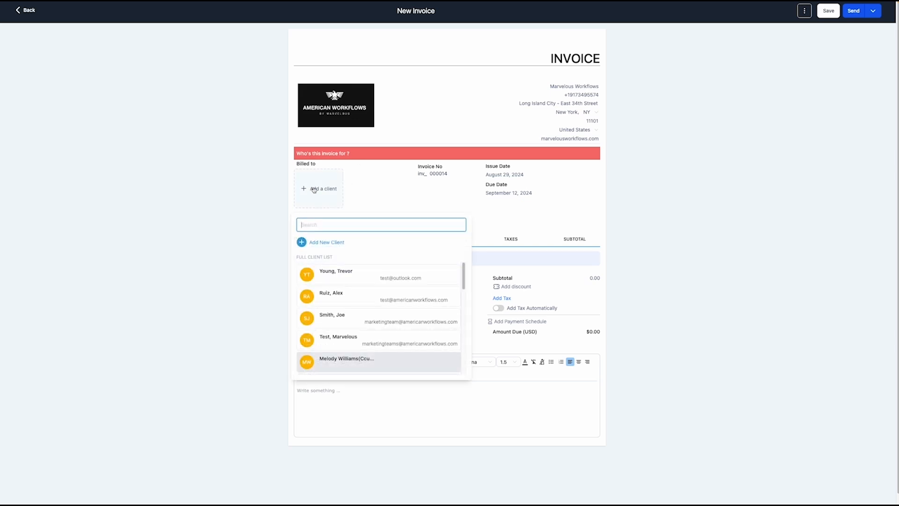
{"action": "scroll", "coordinate": [367, 313], "scroll_direction": "down", "scroll_amount": 3}
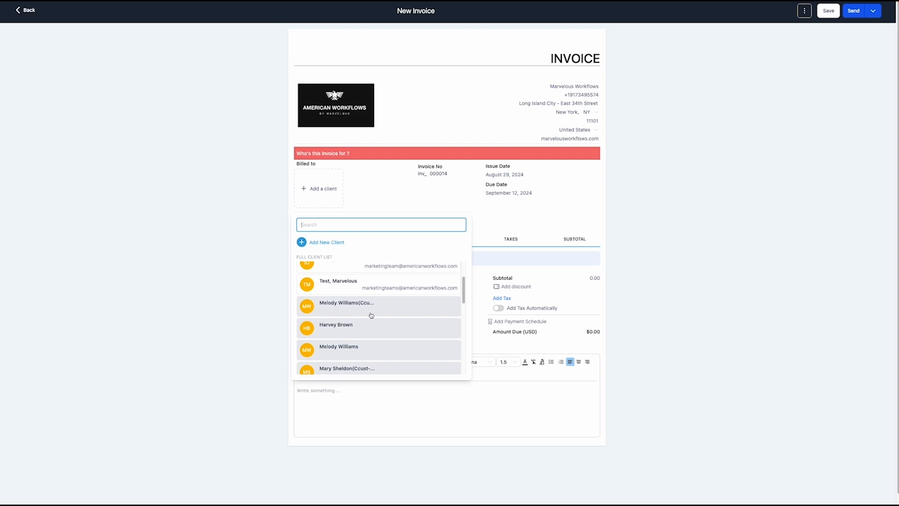
{"action": "scroll", "coordinate": [370, 316], "scroll_direction": "up", "scroll_amount": 3}
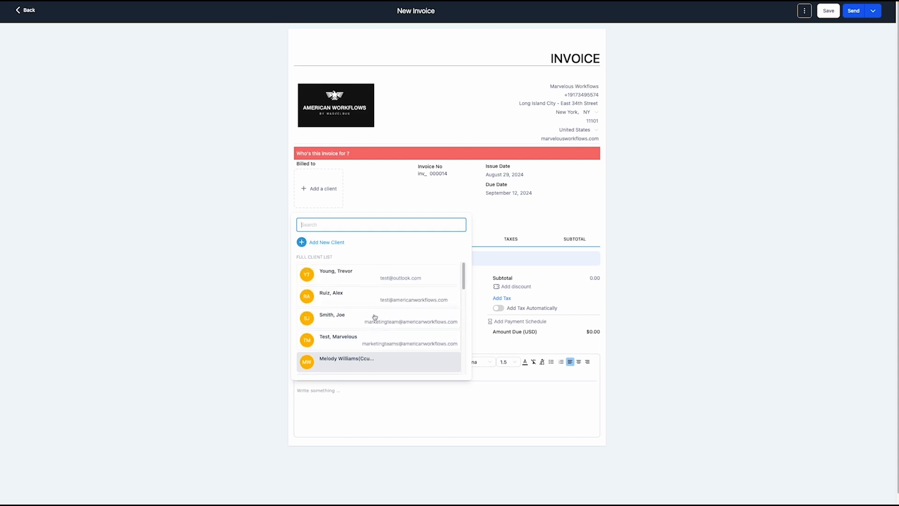
{"action": "left_click", "coordinate": [362, 279]}
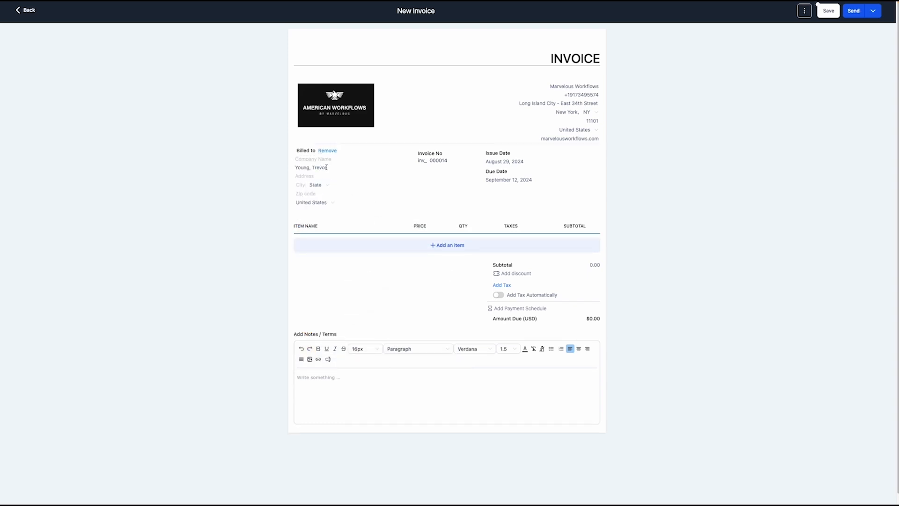
{"action": "left_click", "coordinate": [437, 249]}
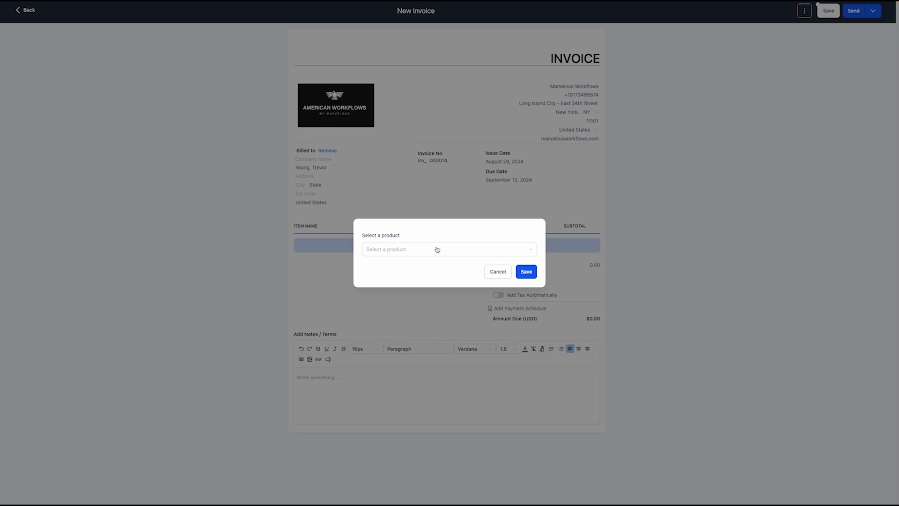
{"action": "left_click", "coordinate": [437, 248]}
{"action": "left_click", "coordinate": [407, 301]}
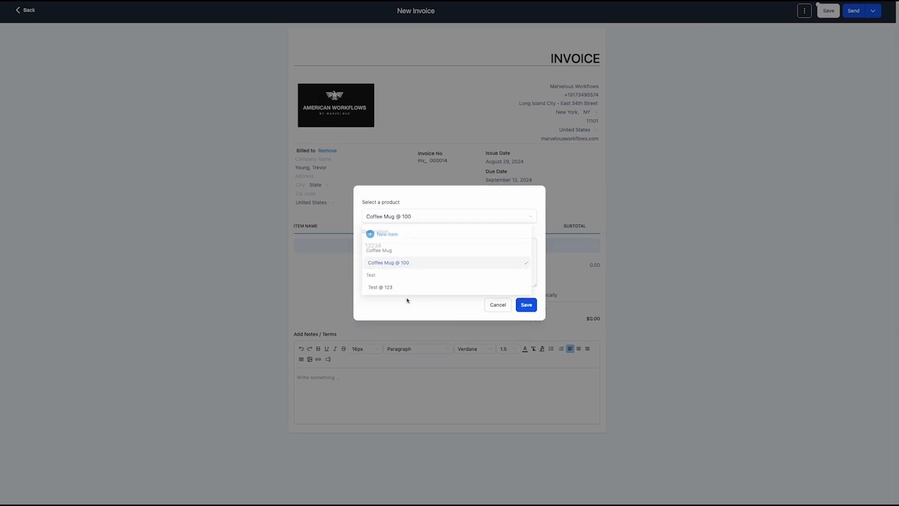
{"action": "left_click", "coordinate": [526, 309]}
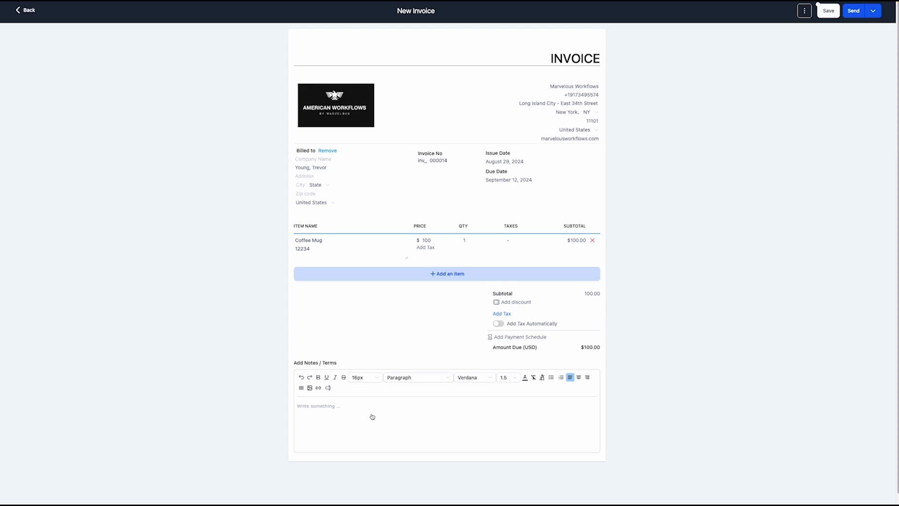
Save the invoice as a draft and return to the invoices list
{"action": "left_click", "coordinate": [342, 411]}
{"action": "left_click", "coordinate": [828, 10]}
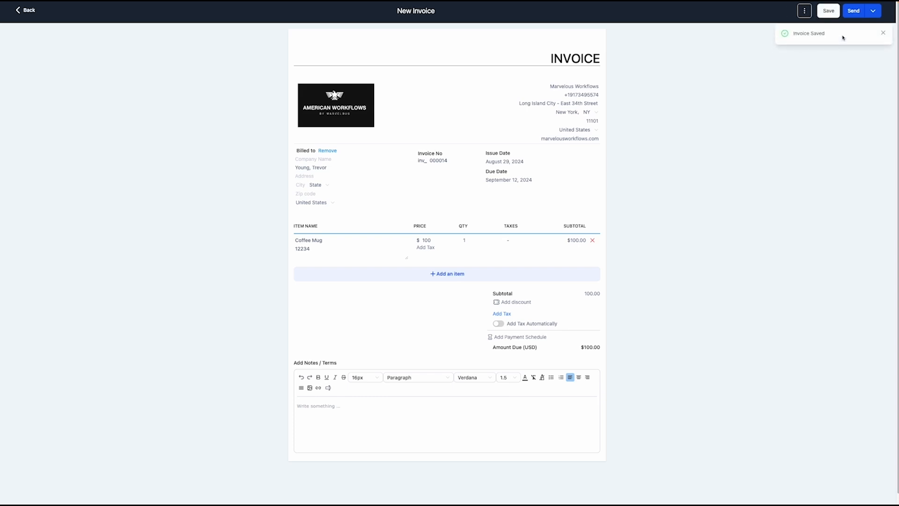
{"action": "left_click", "coordinate": [25, 10]}
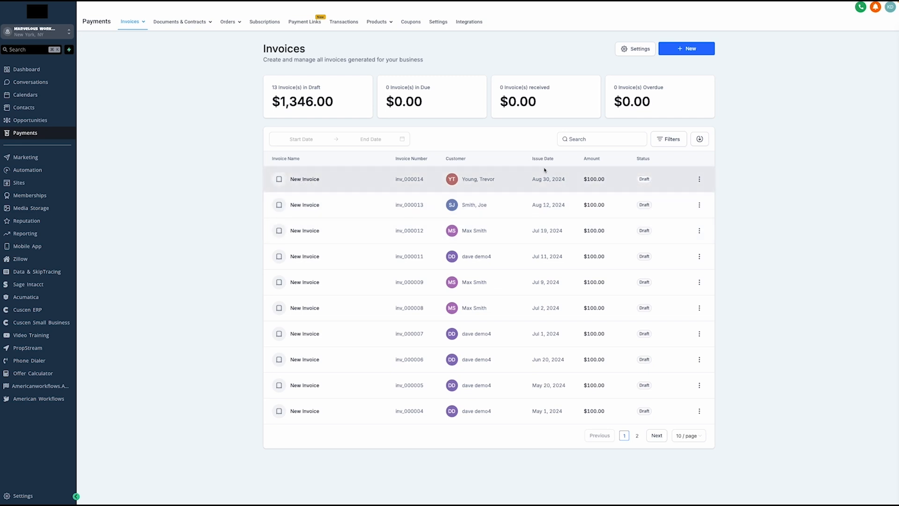
Open the Documents & Contracts page listing 17 draft documents valued at $100.00 each
{"action": "left_click_drag", "start_coordinate": [396, 178], "coordinate": [427, 180]}
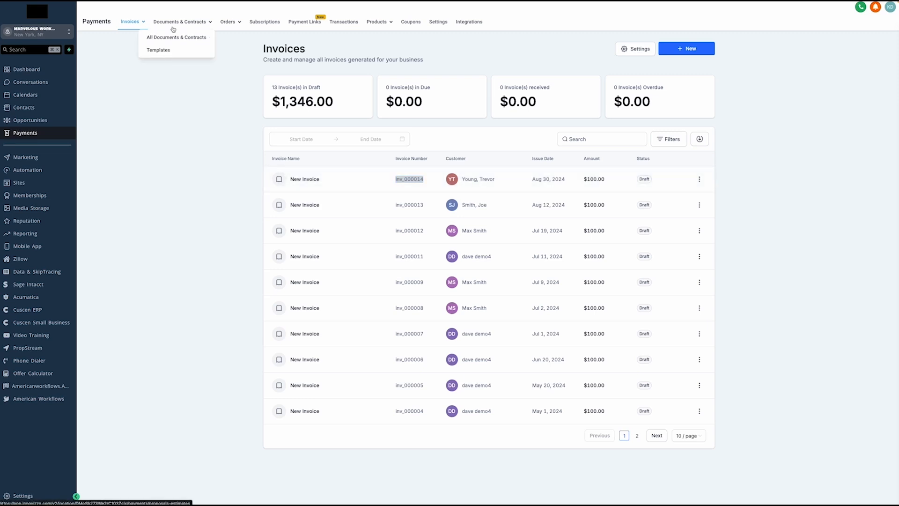
{"action": "left_click", "coordinate": [171, 37]}
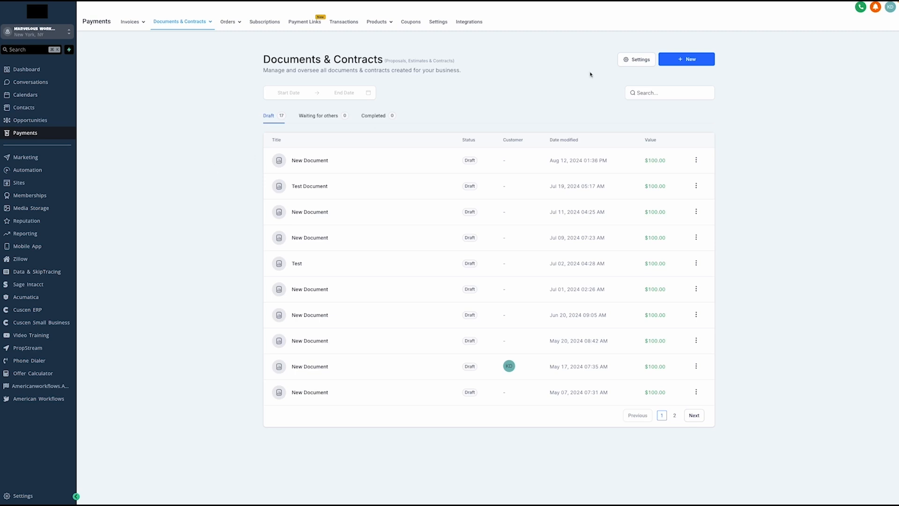
{"action": "left_click", "coordinate": [705, 59]}
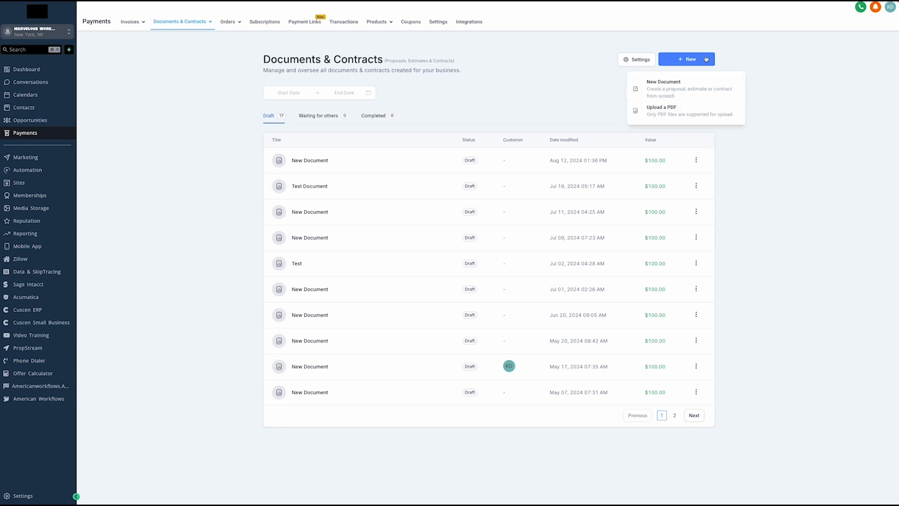
Create a blank New Document in the document editor
{"action": "left_click", "coordinate": [685, 95]}
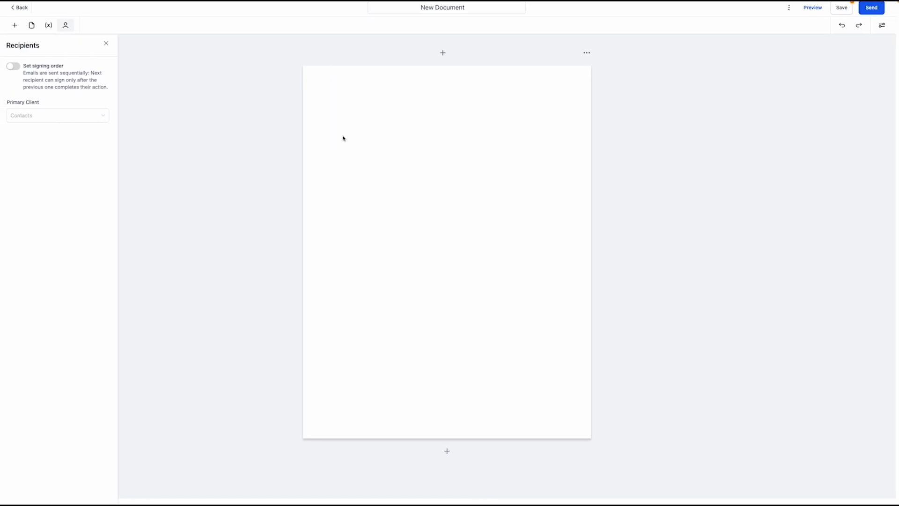
Place a heading Text block, an Image placeholder, a Product list table and a Signature field on the page
{"action": "left_click", "coordinate": [15, 27]}
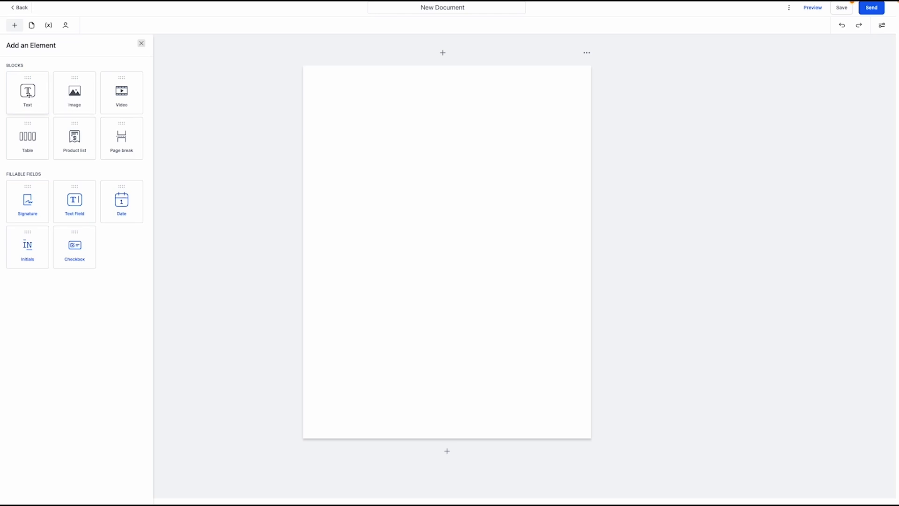
{"action": "left_click_drag", "start_coordinate": [28, 95], "coordinate": [347, 118]}
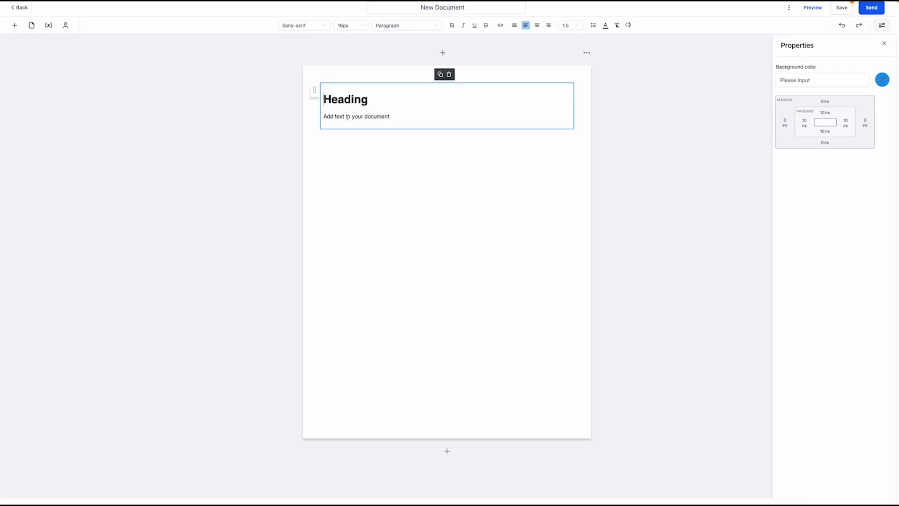
{"action": "left_click", "coordinate": [15, 25]}
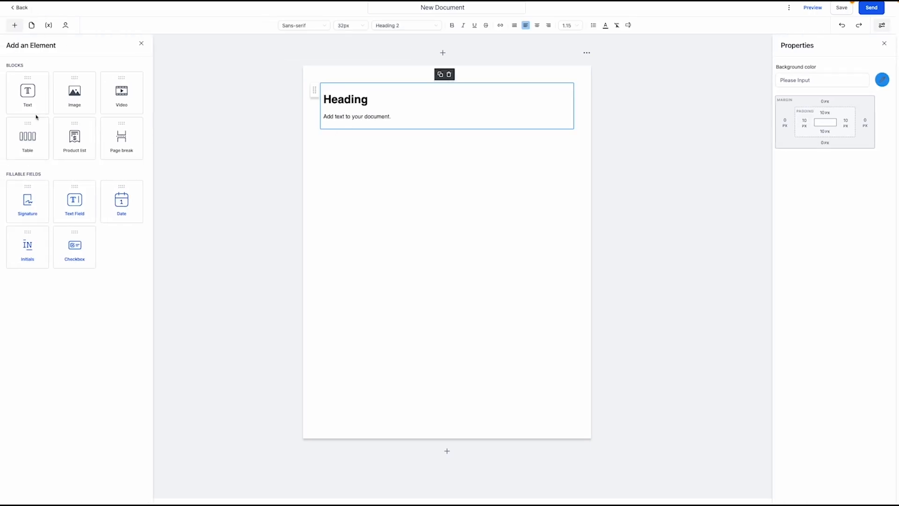
{"action": "left_click_drag", "start_coordinate": [66, 103], "coordinate": [352, 199]}
{"action": "left_click", "coordinate": [14, 25]}
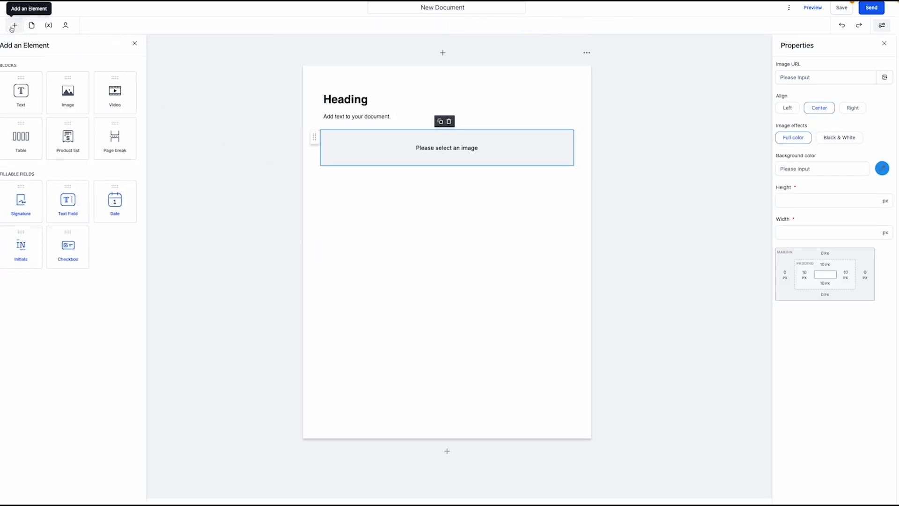
{"action": "left_click_drag", "start_coordinate": [33, 149], "coordinate": [379, 207]}
{"action": "left_click", "coordinate": [14, 26]}
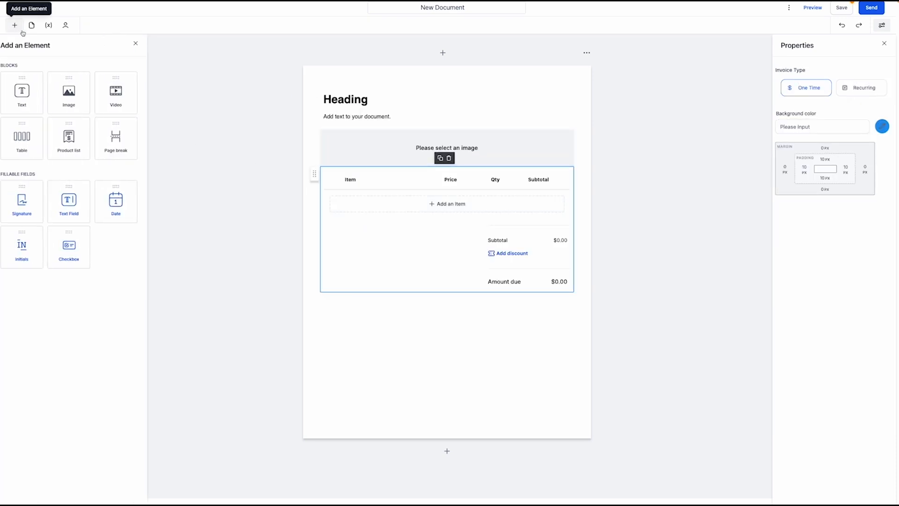
{"action": "mouse_move", "coordinate": [28, 202]}
{"action": "left_mouse_down"}
{"action": "mouse_move", "coordinate": [551, 319]}
{"action": "mouse_move", "coordinate": [521, 378]}
{"action": "mouse_move", "coordinate": [553, 403]}
{"action": "mouse_move", "coordinate": [534, 395]}
{"action": "left_mouse_up"}
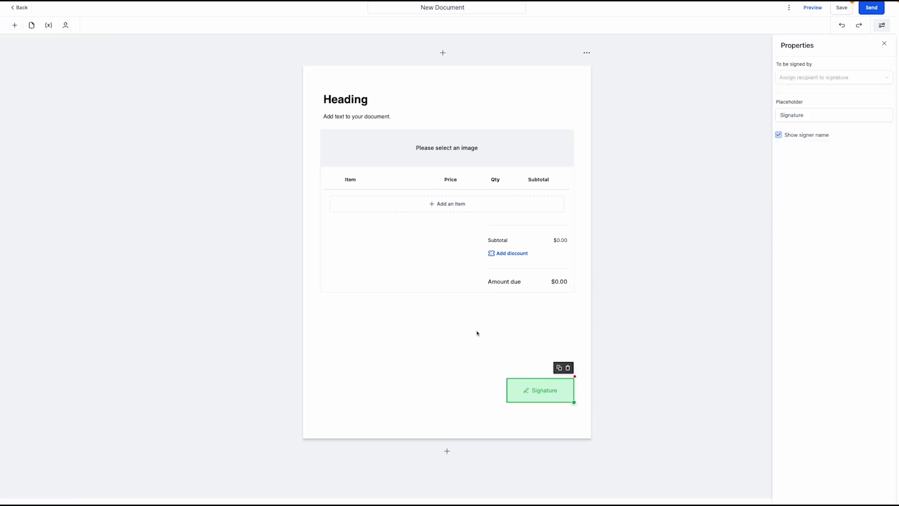
Review the Properties of the heading, image, invoice table and signature blocks
{"action": "left_click", "coordinate": [402, 371]}
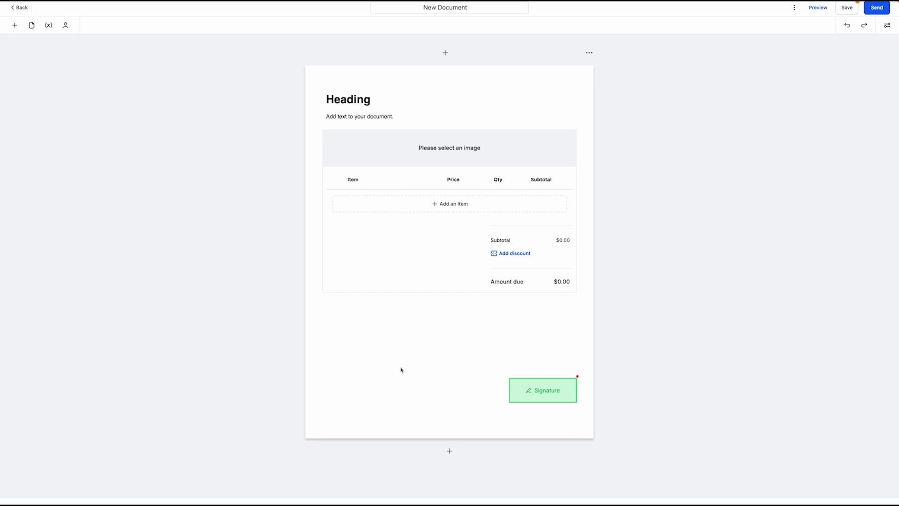
{"action": "left_click", "coordinate": [369, 107]}
{"action": "left_click", "coordinate": [418, 146]}
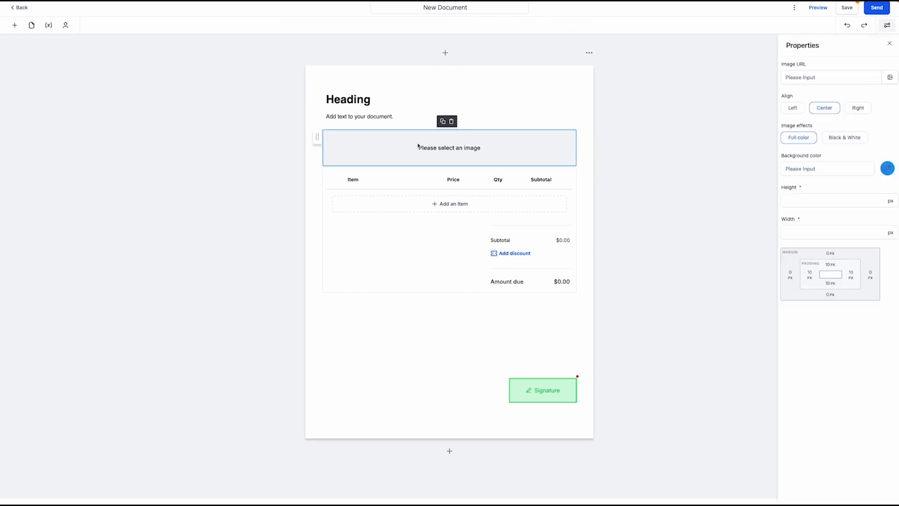
{"action": "left_click", "coordinate": [403, 229]}
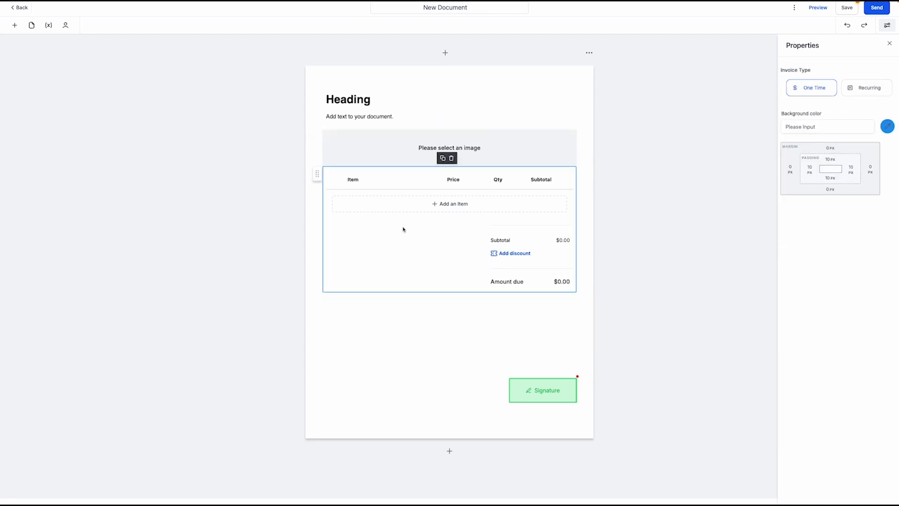
{"action": "left_click", "coordinate": [527, 393]}
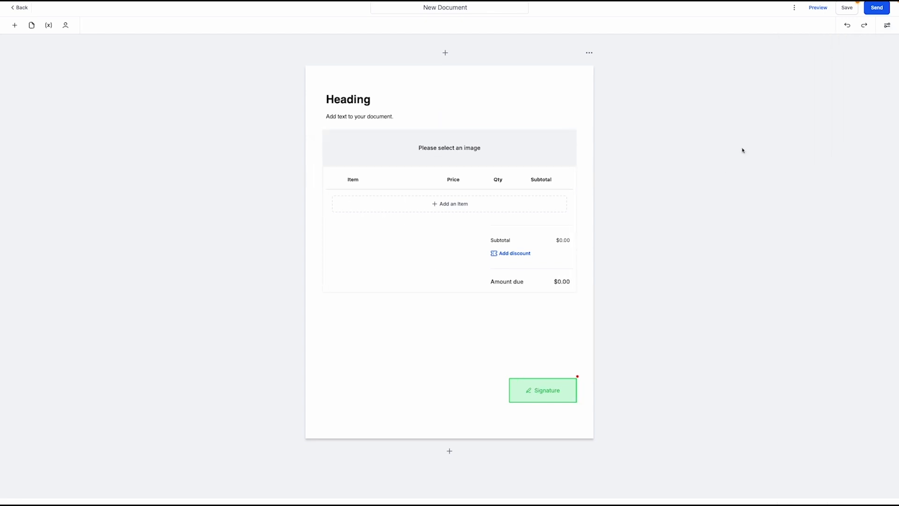
Save the document and return to Documents & Contracts, now listing 18 drafts
{"action": "left_click", "coordinate": [855, 6]}
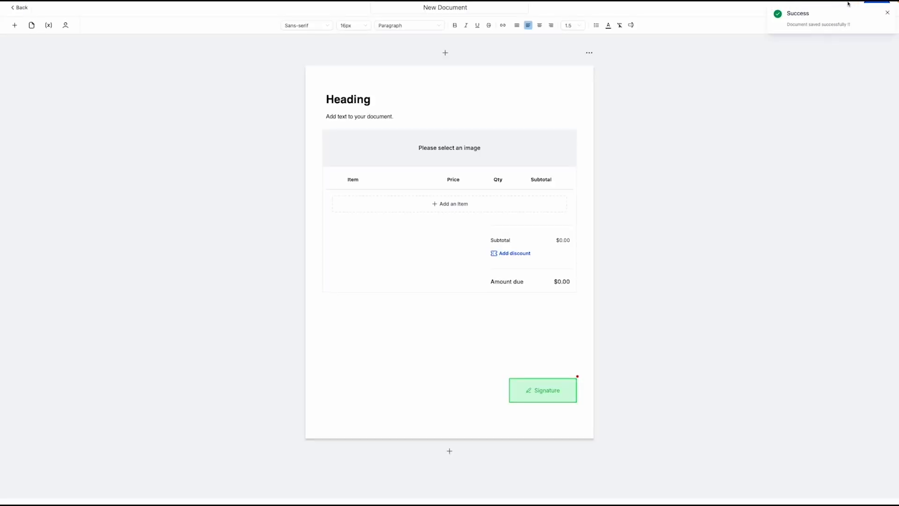
{"action": "left_click", "coordinate": [883, 12]}
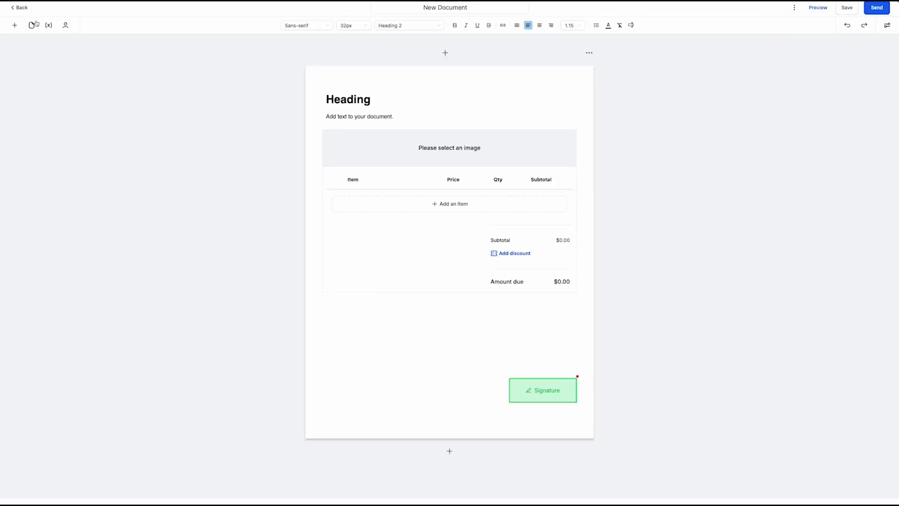
{"action": "left_click", "coordinate": [25, 10]}
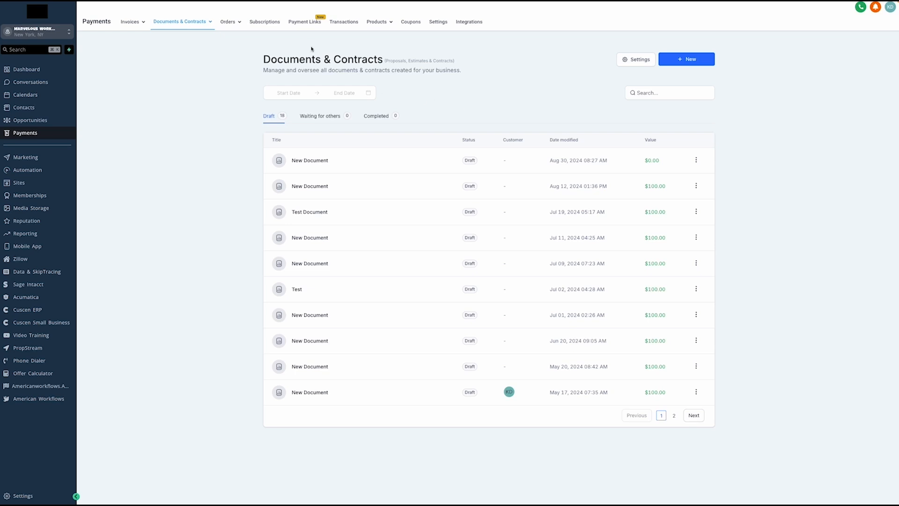
Switch to the Payment Links page showing the active $123.00 New Link
{"action": "left_click", "coordinate": [305, 22]}
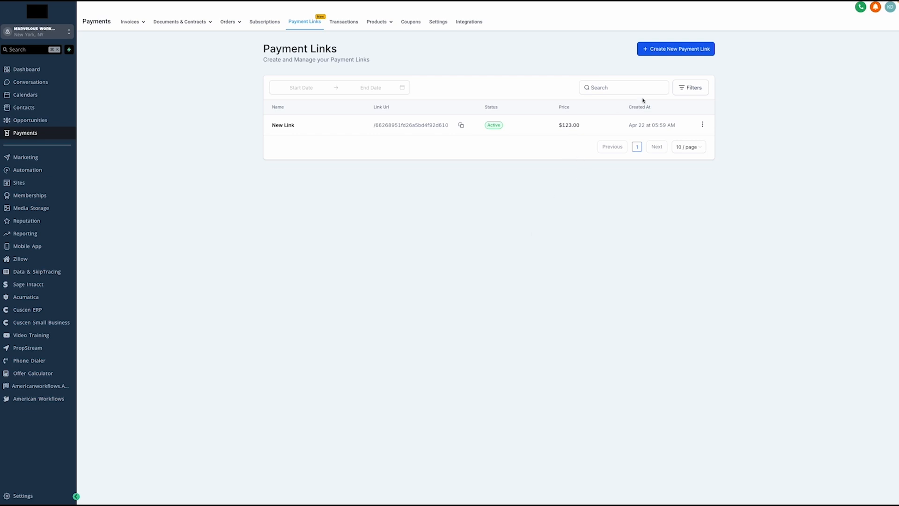
Start a new payment link for the Coffee Mug @ 100 product
{"action": "left_click", "coordinate": [668, 51]}
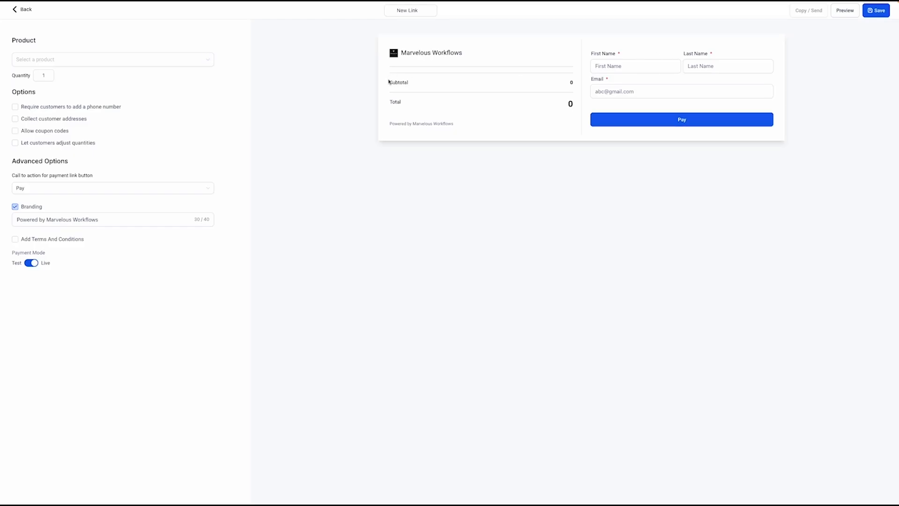
{"action": "left_click", "coordinate": [161, 67]}
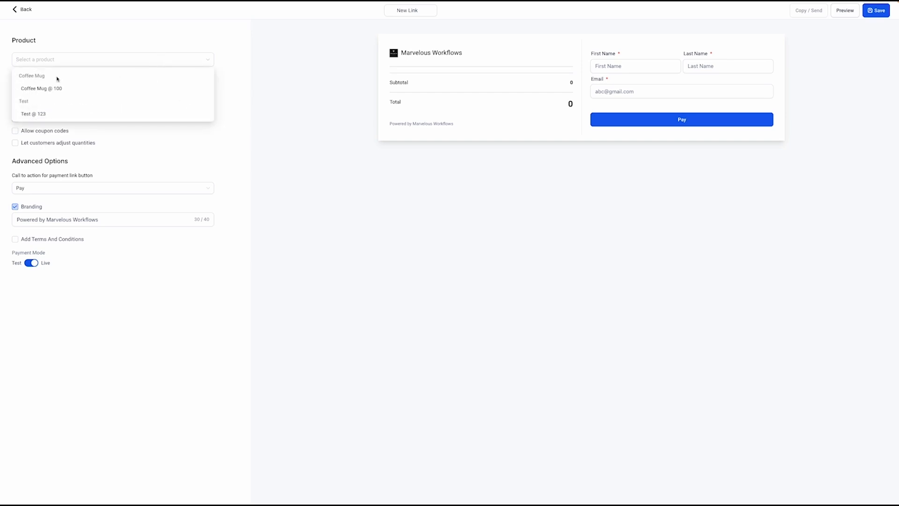
{"action": "left_click", "coordinate": [44, 90]}
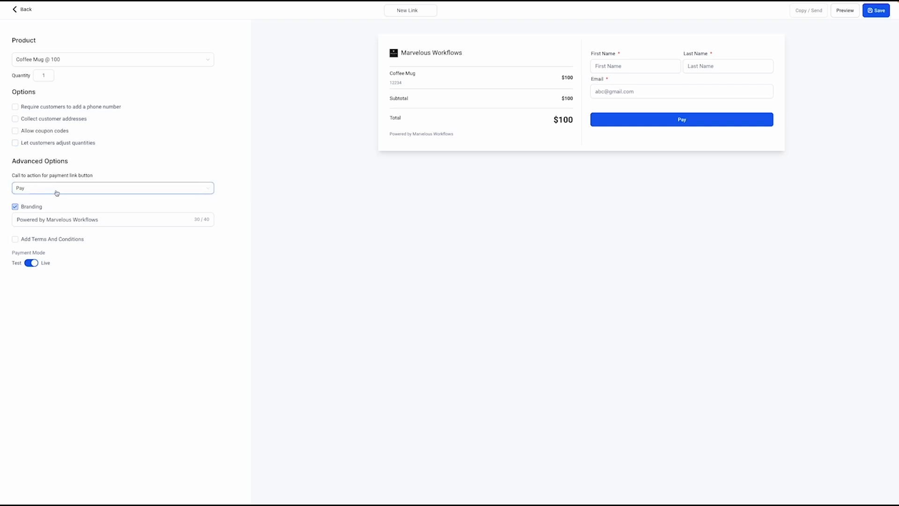
Test the checkout preview's name and email fields and $100 total, then return to Payment Links
{"action": "left_click", "coordinate": [684, 93]}
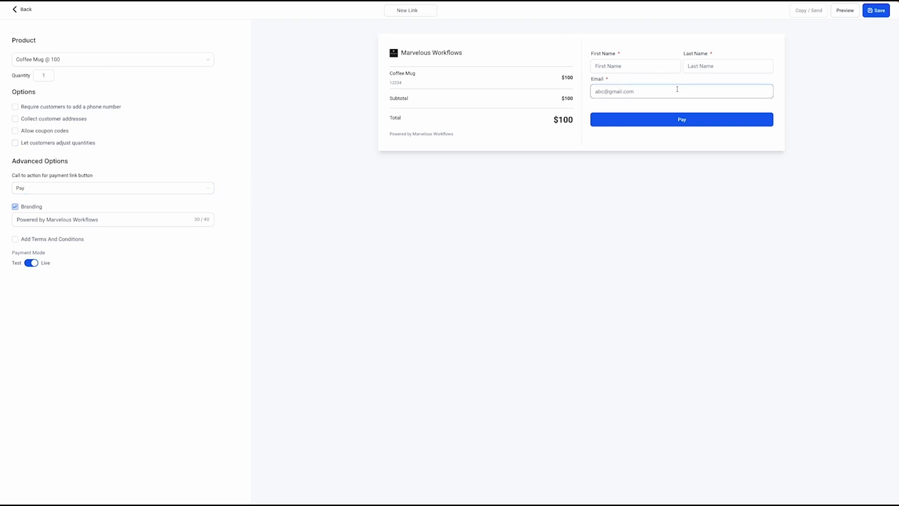
{"action": "left_click_drag", "start_coordinate": [391, 75], "coordinate": [424, 75]}
{"action": "left_click", "coordinate": [425, 77]}
{"action": "left_click_drag", "start_coordinate": [568, 120], "coordinate": [573, 123]}
{"action": "left_click", "coordinate": [545, 141]}
{"action": "left_click", "coordinate": [619, 64]}
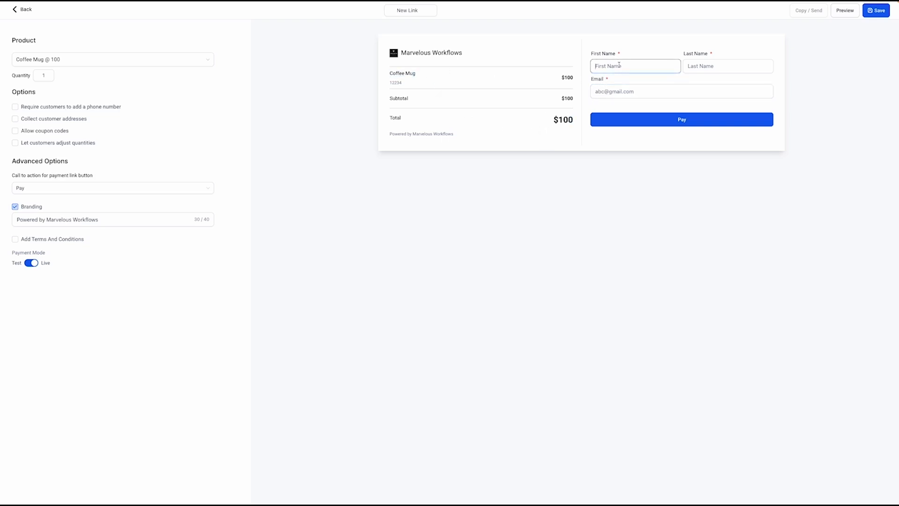
{"action": "left_click", "coordinate": [619, 90]}
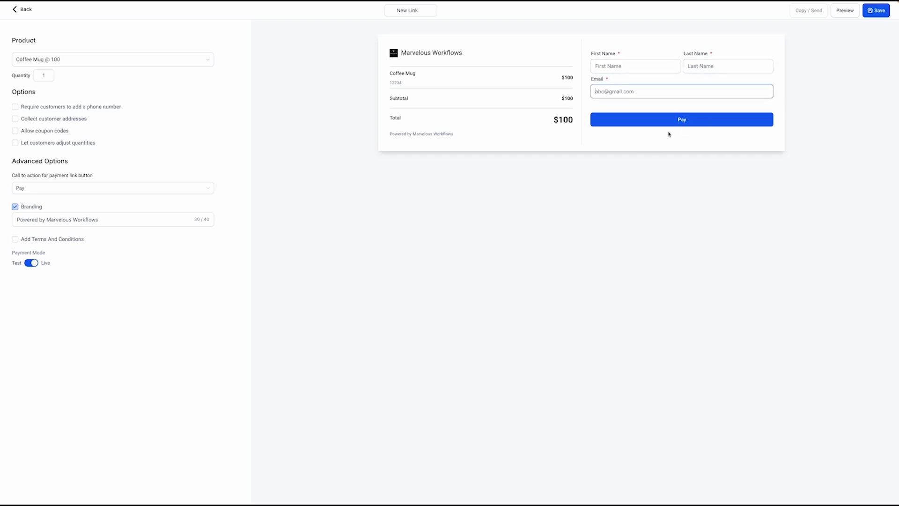
{"action": "left_click", "coordinate": [19, 9]}
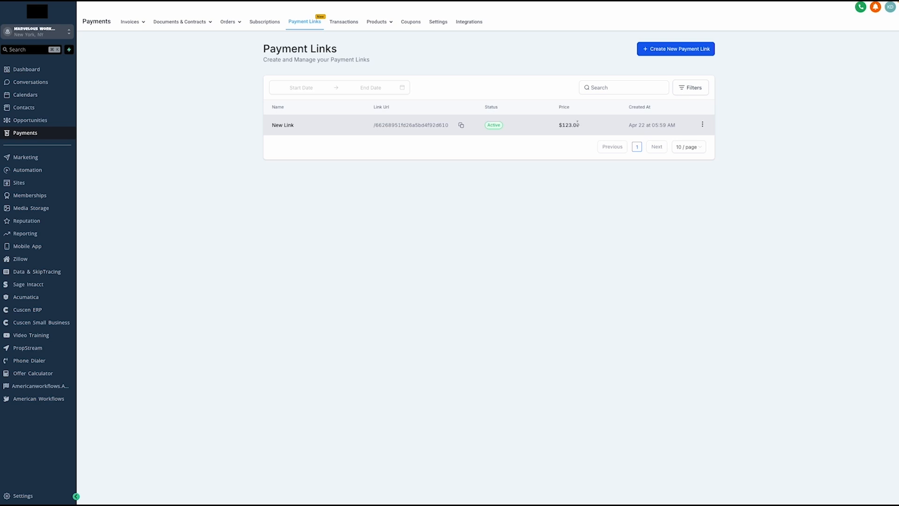
Look at the Products and payment integrations pages, then go to Marketing's Social Planner
{"action": "left_click", "coordinate": [379, 22]}
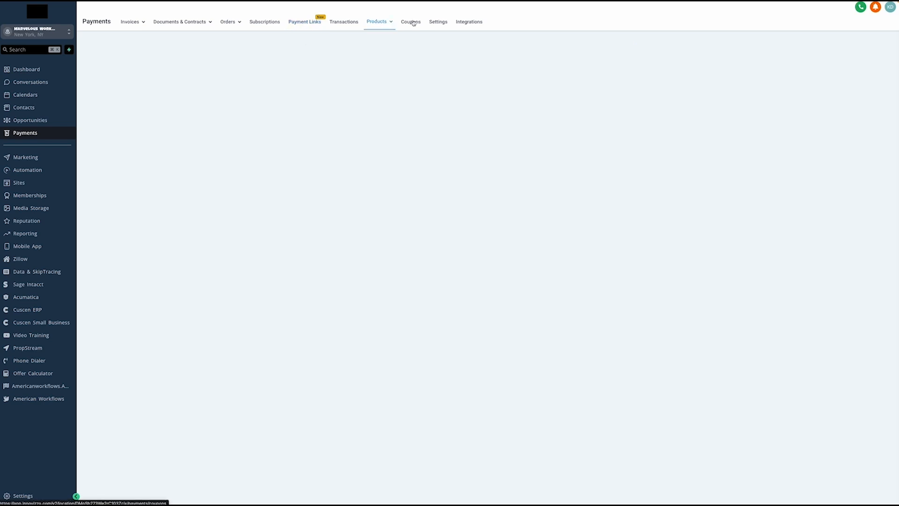
{"action": "left_click", "coordinate": [467, 21]}
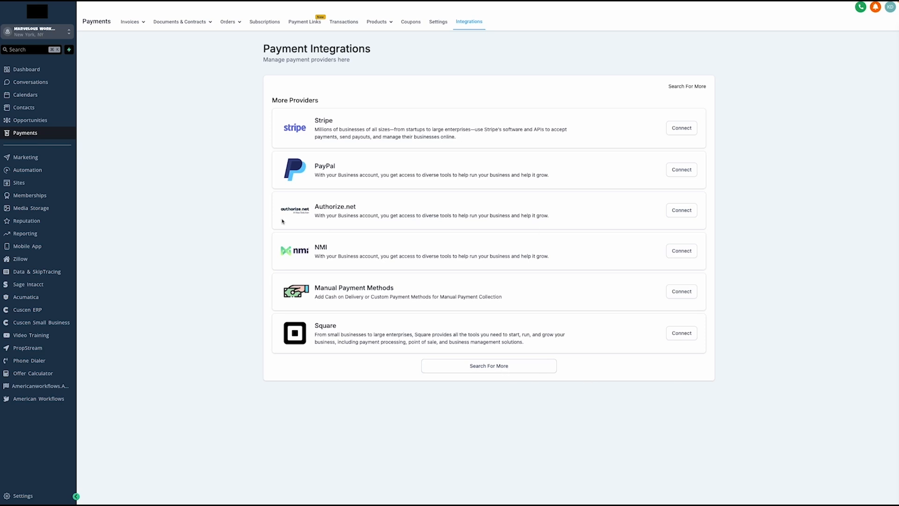
{"action": "left_click", "coordinate": [37, 159]}
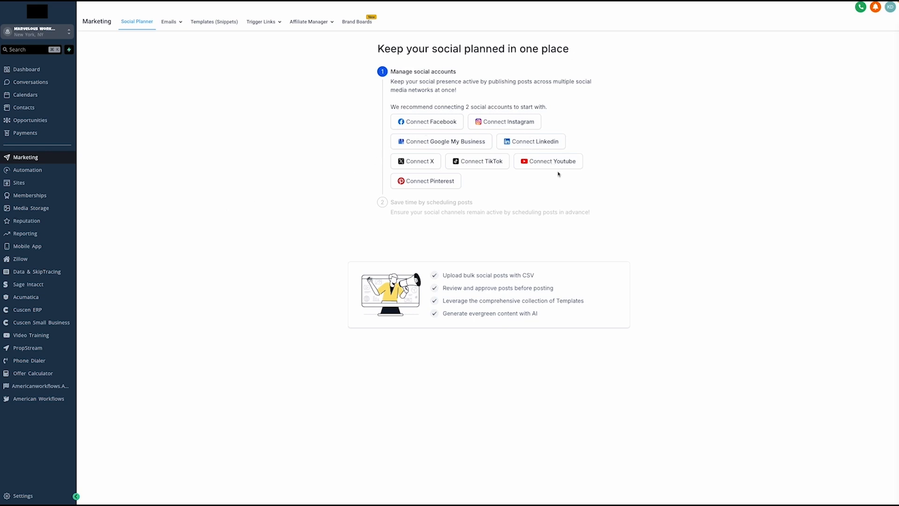
Create a new email campaign from the Blank template in the Design Editor and select its starter block
{"action": "left_click", "coordinate": [169, 24]}
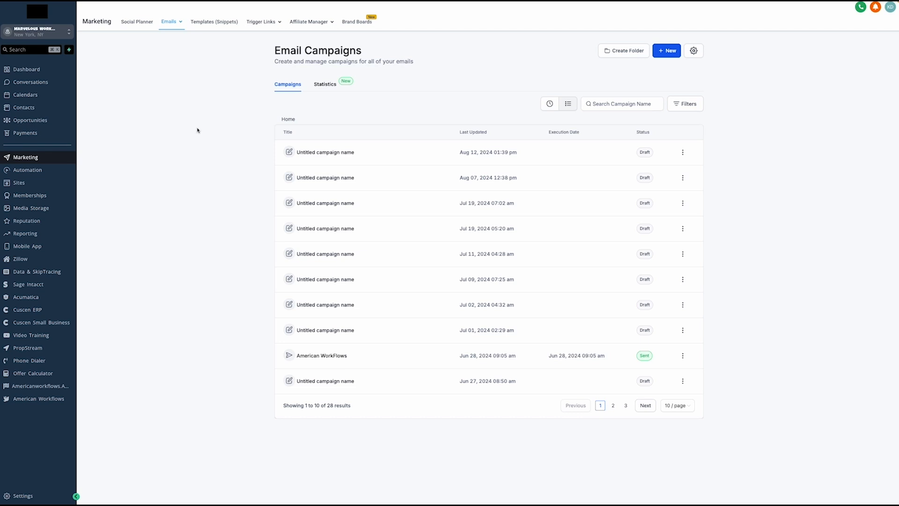
{"action": "left_click", "coordinate": [670, 52]}
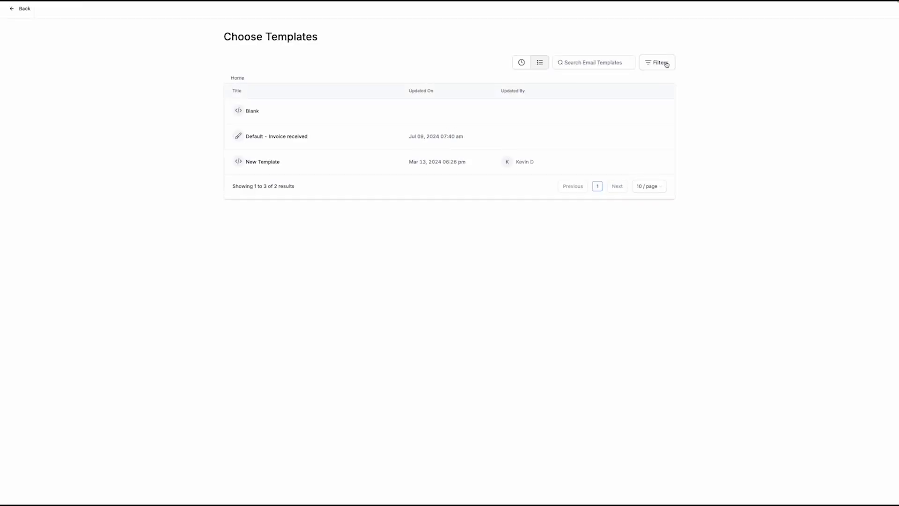
{"action": "left_click", "coordinate": [254, 111]}
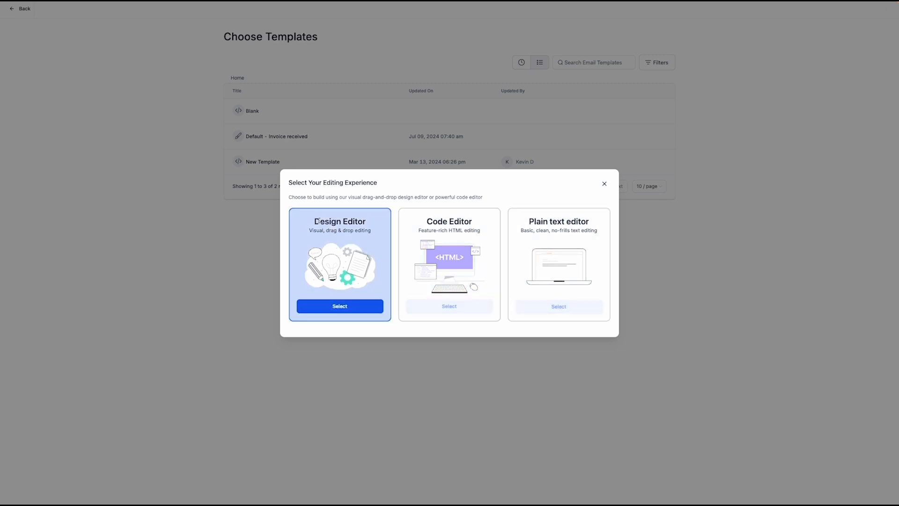
{"action": "left_click", "coordinate": [349, 303]}
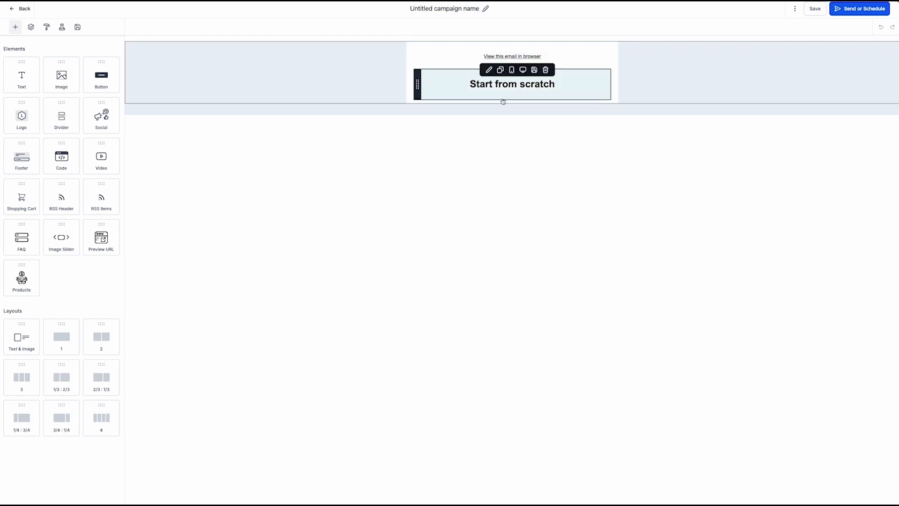
{"action": "left_click", "coordinate": [564, 93]}
Replace the Start from scratch block with an Image block and a Button below it
{"action": "left_click", "coordinate": [547, 69]}
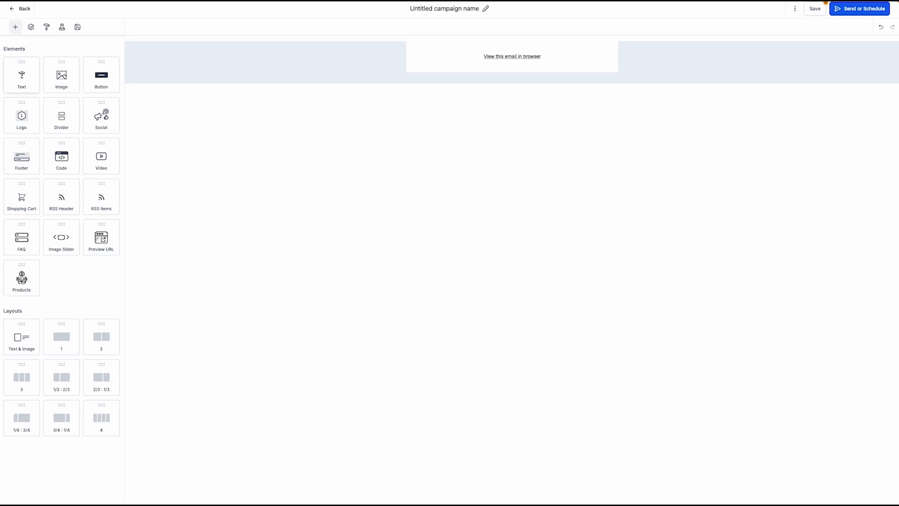
{"action": "left_click_drag", "start_coordinate": [62, 75], "coordinate": [502, 81]}
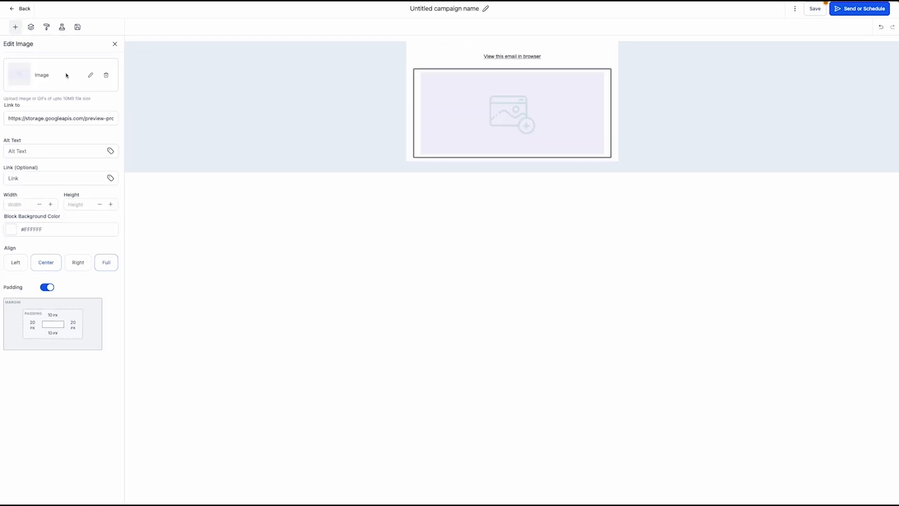
{"action": "left_click", "coordinate": [16, 26]}
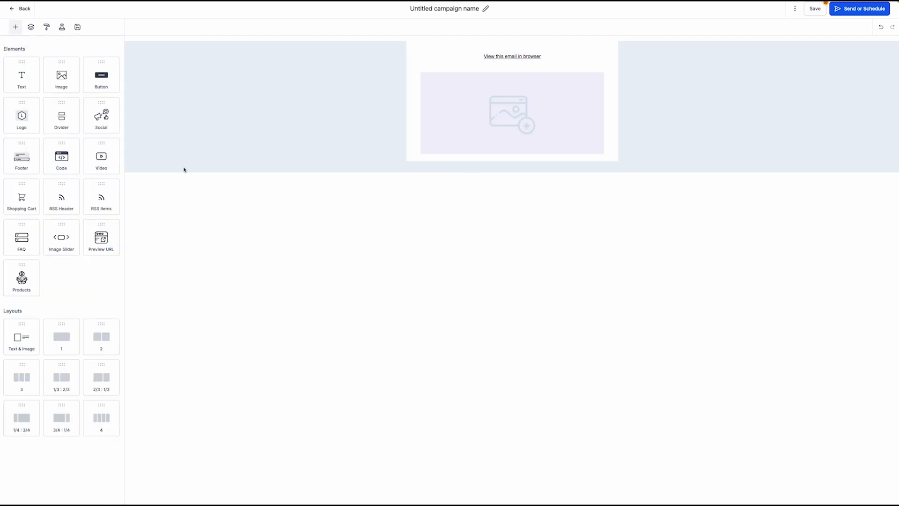
{"action": "left_click_drag", "start_coordinate": [101, 78], "coordinate": [518, 164]}
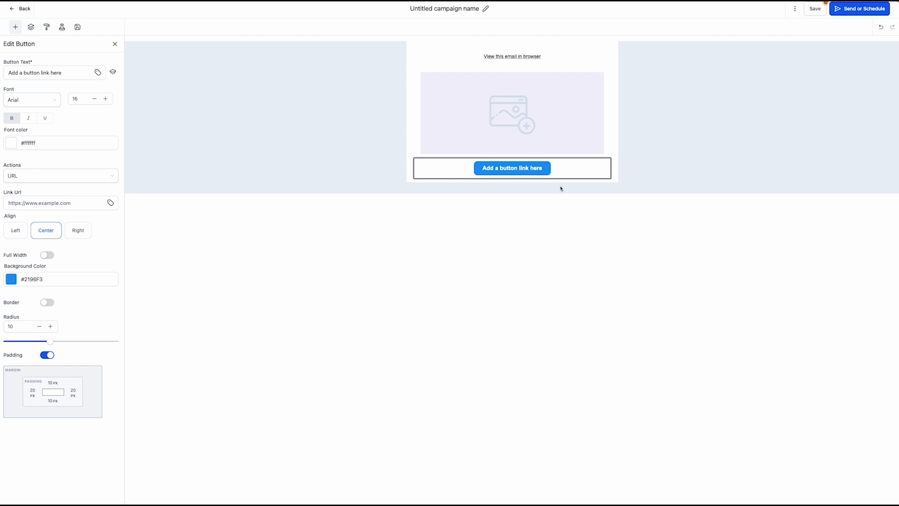
Save the email design and open the Send or Schedule settings
{"action": "left_click", "coordinate": [818, 9]}
{"action": "left_click", "coordinate": [888, 14]}
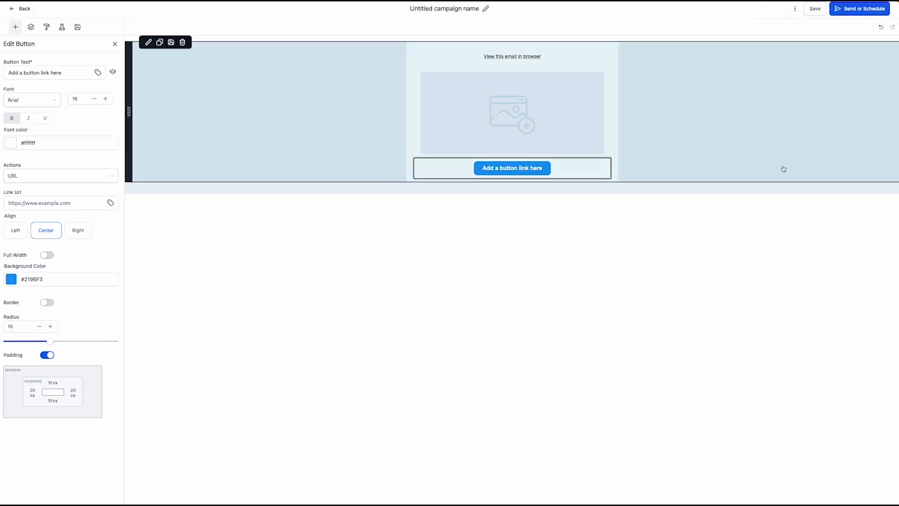
{"action": "left_click", "coordinate": [861, 9]}
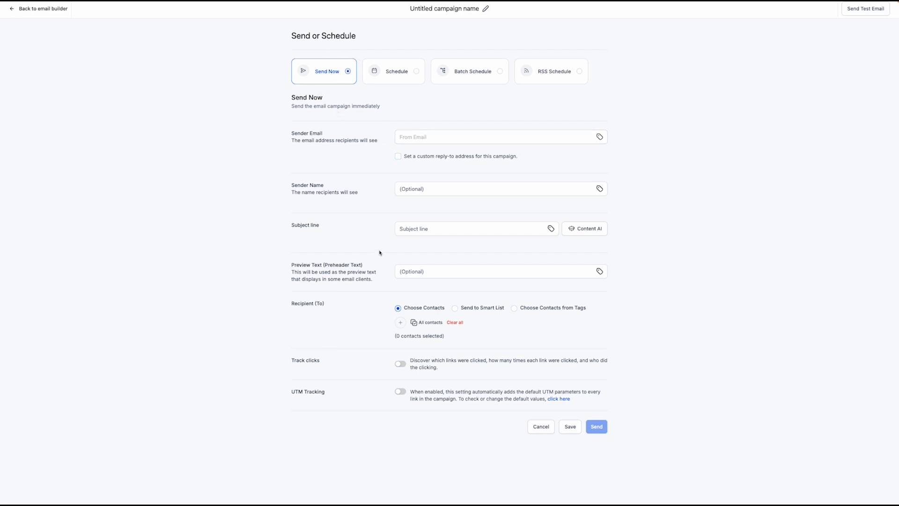
Check the sender email, sender name and subject fields, and add All contacts as recipients
{"action": "left_click", "coordinate": [427, 138]}
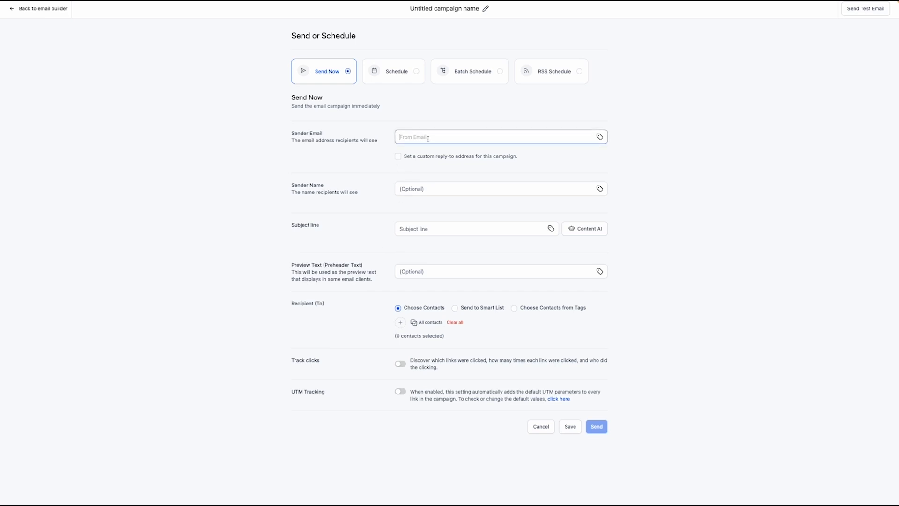
{"action": "left_click", "coordinate": [423, 190]}
{"action": "left_click", "coordinate": [417, 229]}
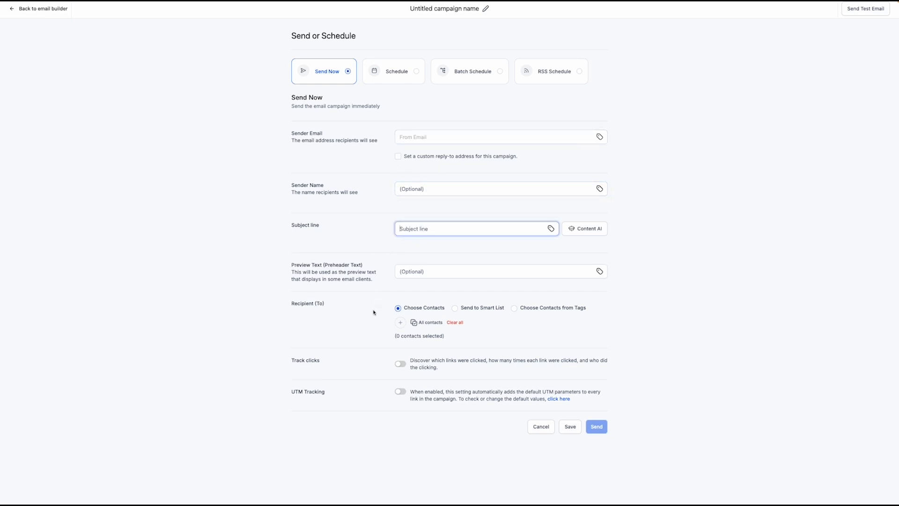
{"action": "left_click", "coordinate": [426, 323]}
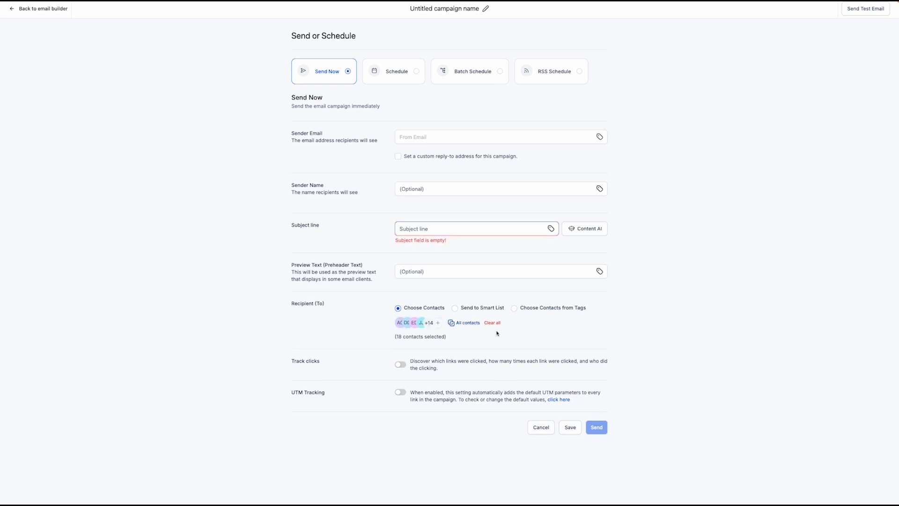
{"action": "left_click_drag", "start_coordinate": [386, 338], "coordinate": [456, 343]}
{"action": "left_click", "coordinate": [456, 340]}
{"action": "left_click_drag", "start_coordinate": [389, 337], "coordinate": [453, 339]}
{"action": "left_click", "coordinate": [464, 315]}
Clear all recipients and pick four contacts from the Search Contacts list instead
{"action": "left_click", "coordinate": [492, 322]}
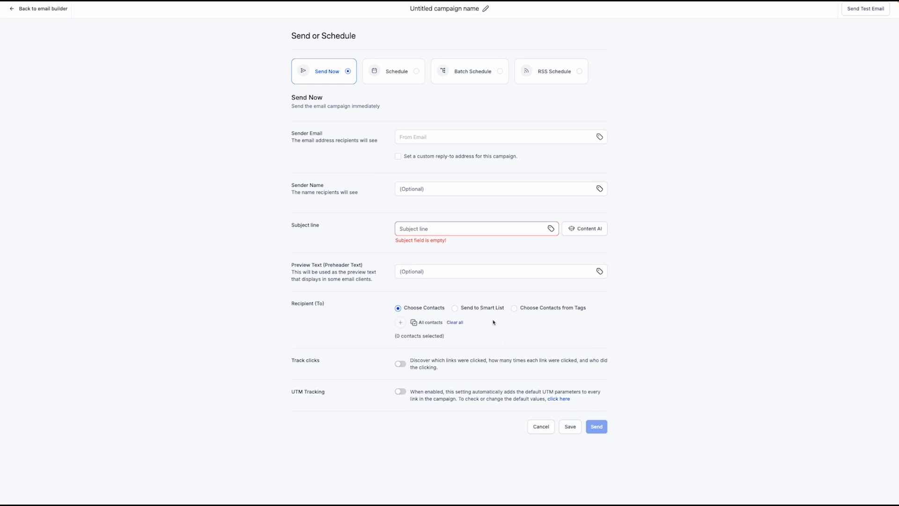
{"action": "left_click", "coordinate": [401, 324]}
{"action": "left_click", "coordinate": [376, 187]}
{"action": "left_click", "coordinate": [379, 232]}
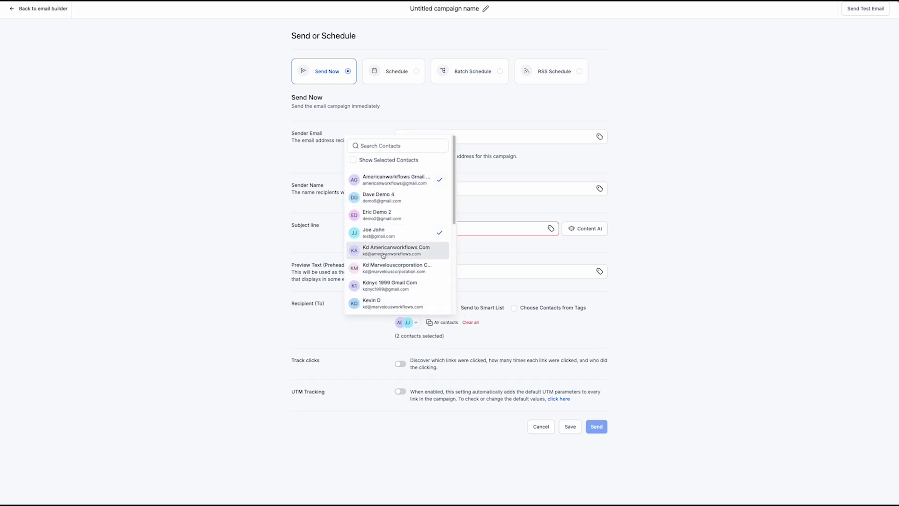
{"action": "left_click", "coordinate": [383, 254]}
{"action": "left_click", "coordinate": [385, 269]}
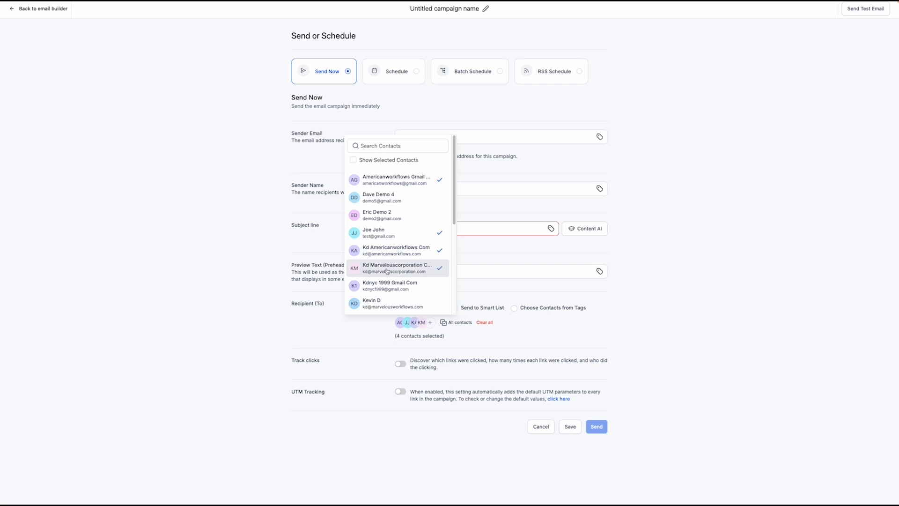
{"action": "left_click", "coordinate": [521, 329]}
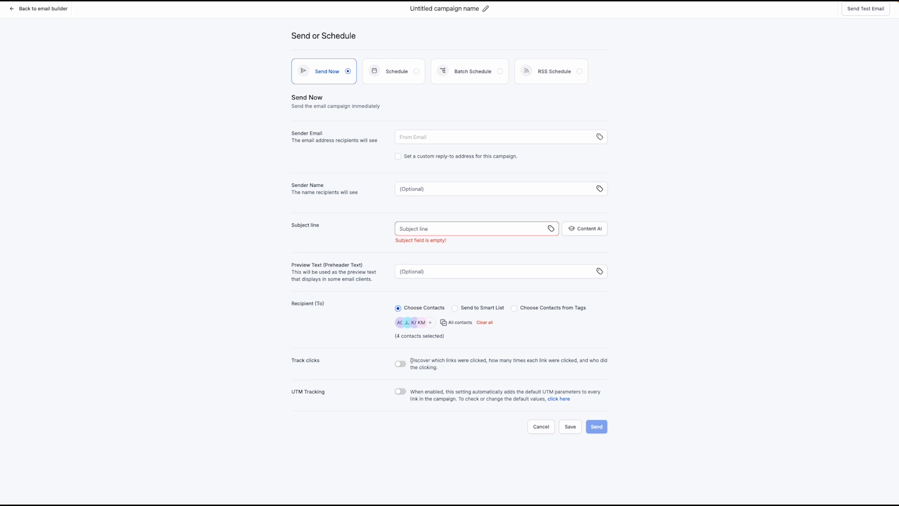
{"action": "left_click_drag", "start_coordinate": [394, 336], "coordinate": [453, 339]}
{"action": "left_click", "coordinate": [453, 341]}
{"action": "left_click", "coordinate": [456, 72]}
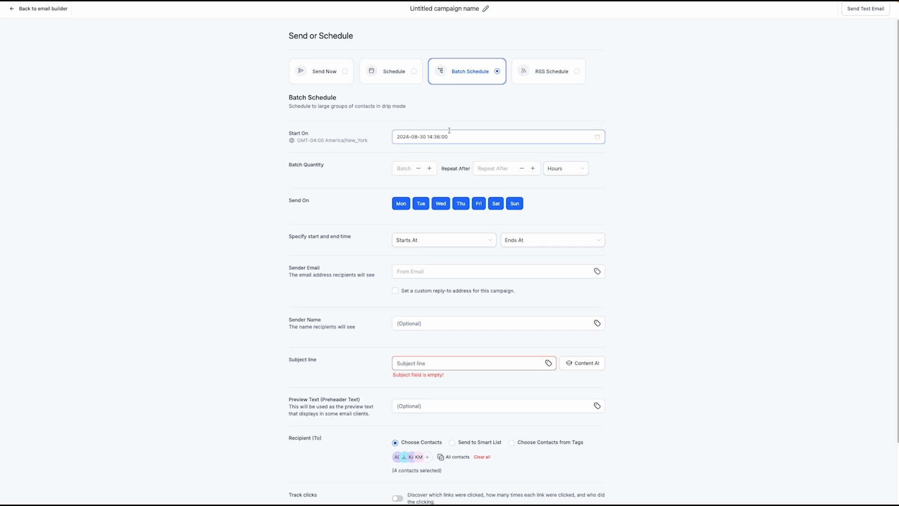
Choose the Batch Schedule option and review the sender email, sender name and subject fields
{"action": "left_click_drag", "start_coordinate": [289, 132], "coordinate": [339, 141]}
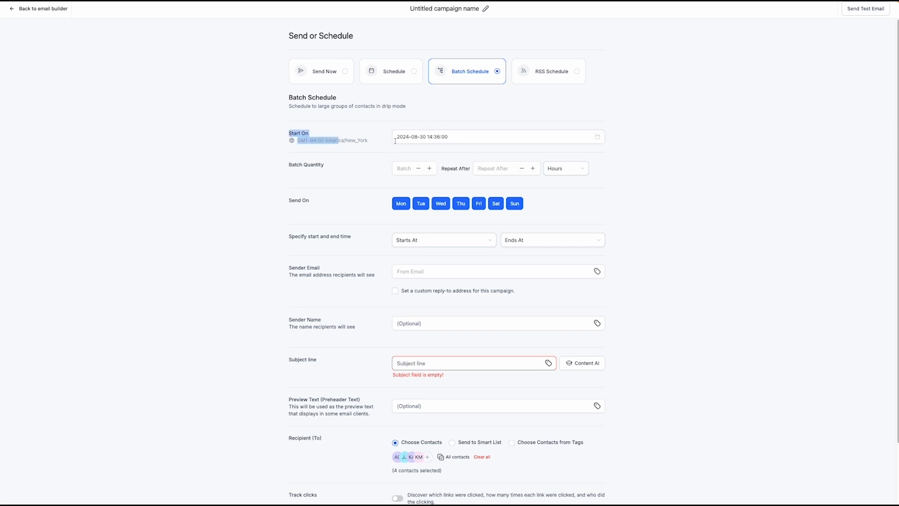
{"action": "left_click", "coordinate": [642, 207]}
{"action": "scroll", "coordinate": [466, 241], "scroll_direction": "down", "scroll_amount": 1}
{"action": "left_click", "coordinate": [402, 262]}
{"action": "left_click", "coordinate": [416, 312]}
{"action": "left_click", "coordinate": [420, 347]}
Clear all recipients, add four contacts, and return to the email builder
{"action": "scroll", "coordinate": [427, 348], "scroll_direction": "down", "scroll_amount": 2}
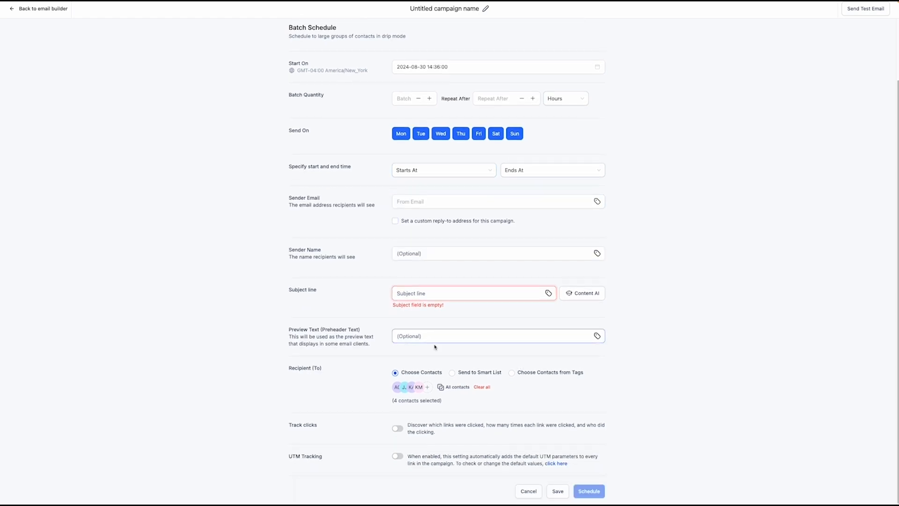
{"action": "scroll", "coordinate": [436, 371], "scroll_direction": "down", "scroll_amount": 1}
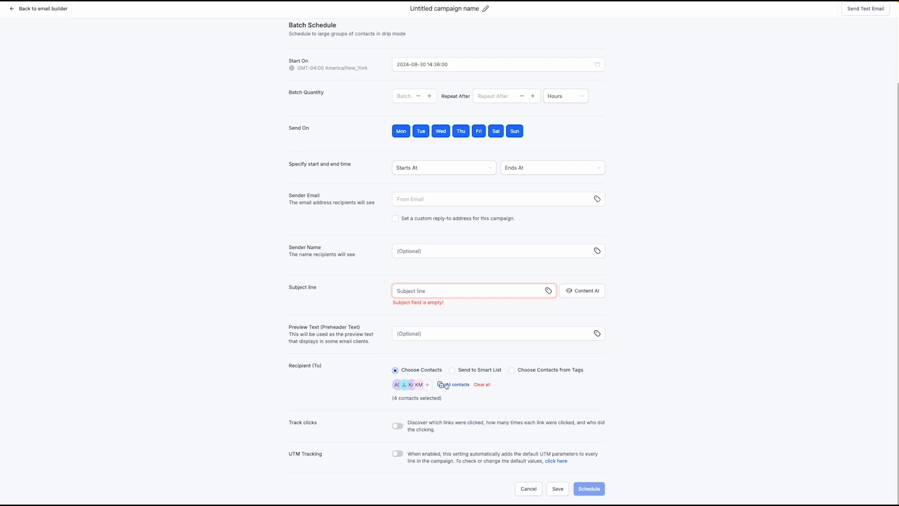
{"action": "left_click", "coordinate": [482, 385]}
{"action": "left_click", "coordinate": [399, 385]}
{"action": "left_click", "coordinate": [391, 276]}
{"action": "left_click", "coordinate": [389, 295]}
{"action": "left_click", "coordinate": [389, 312]}
{"action": "left_click", "coordinate": [388, 331]}
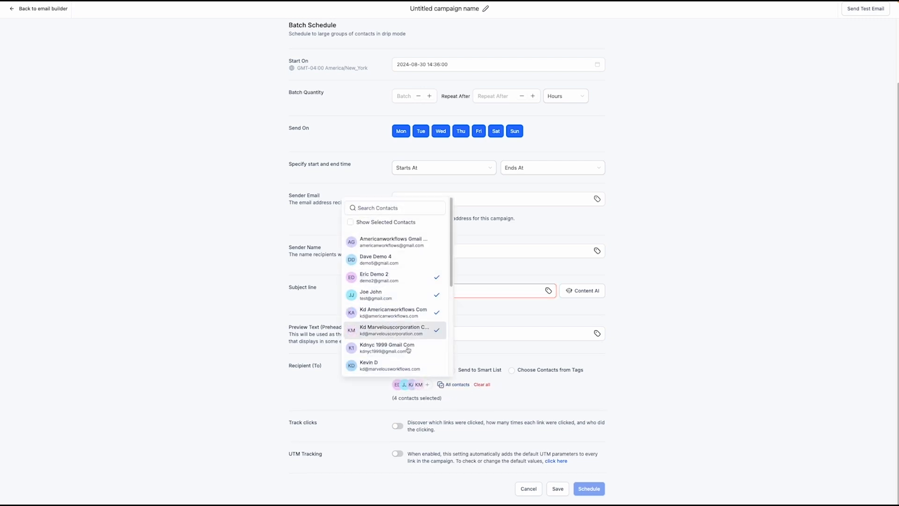
{"action": "left_click", "coordinate": [545, 402]}
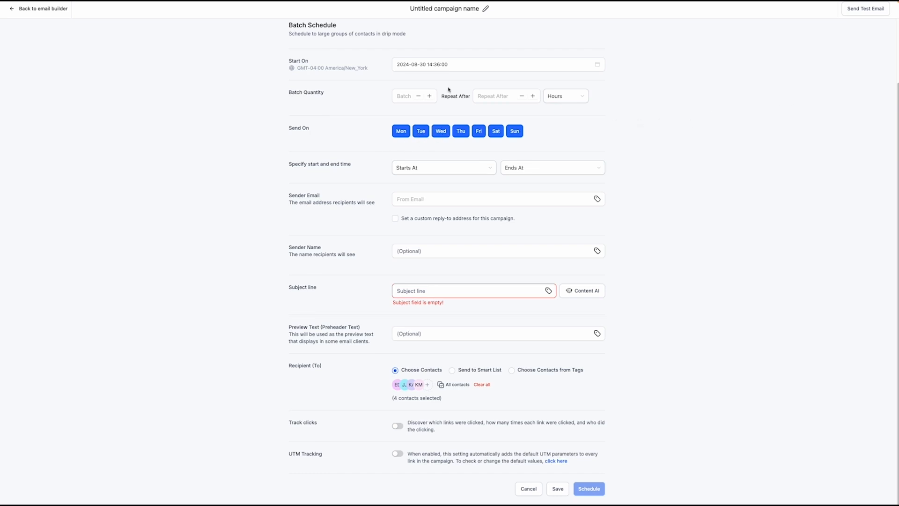
{"action": "left_click", "coordinate": [14, 11]}
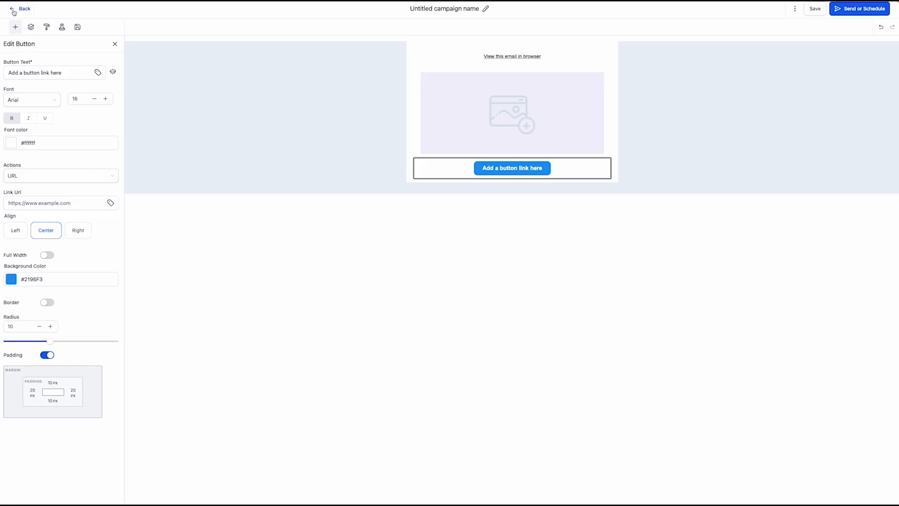
Open the email campaign statistics and set the date range to the last 90 days
{"action": "left_click", "coordinate": [14, 11]}
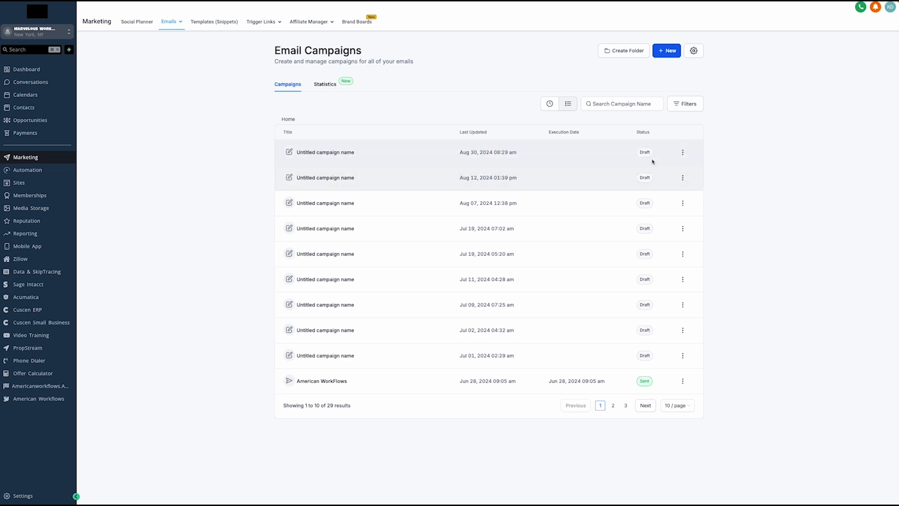
{"action": "left_click", "coordinate": [331, 84]}
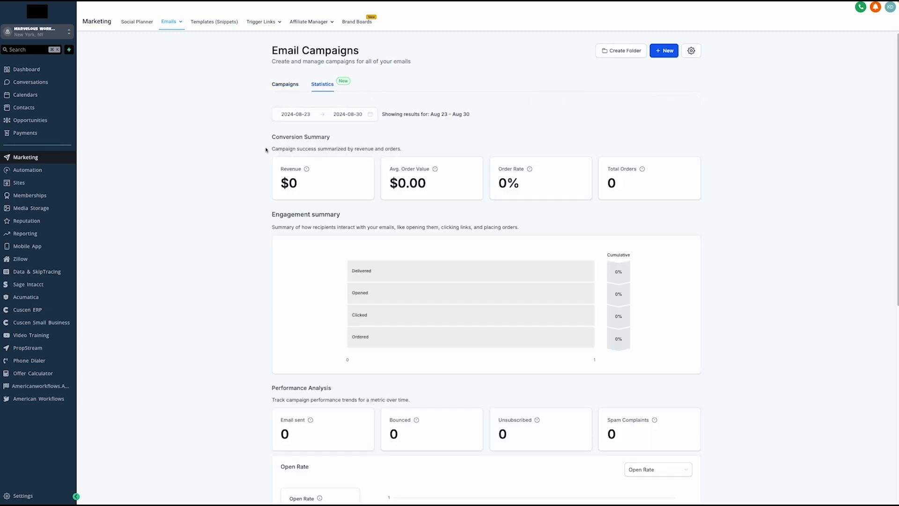
{"action": "left_click", "coordinate": [325, 115]}
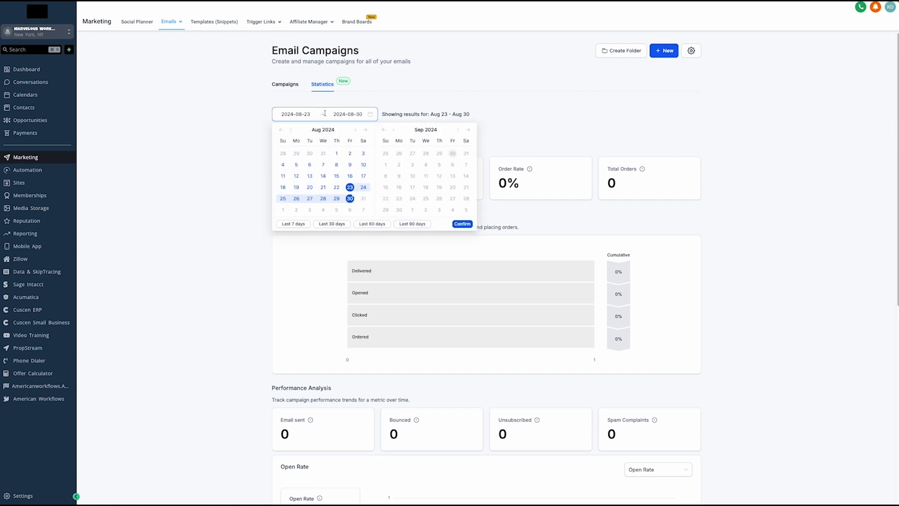
{"action": "left_click", "coordinate": [422, 225]}
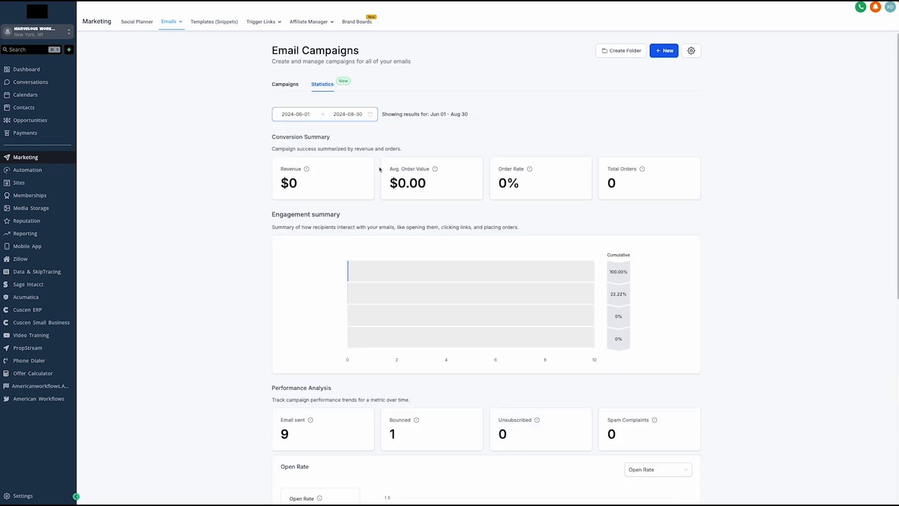
{"action": "left_click", "coordinate": [321, 116]}
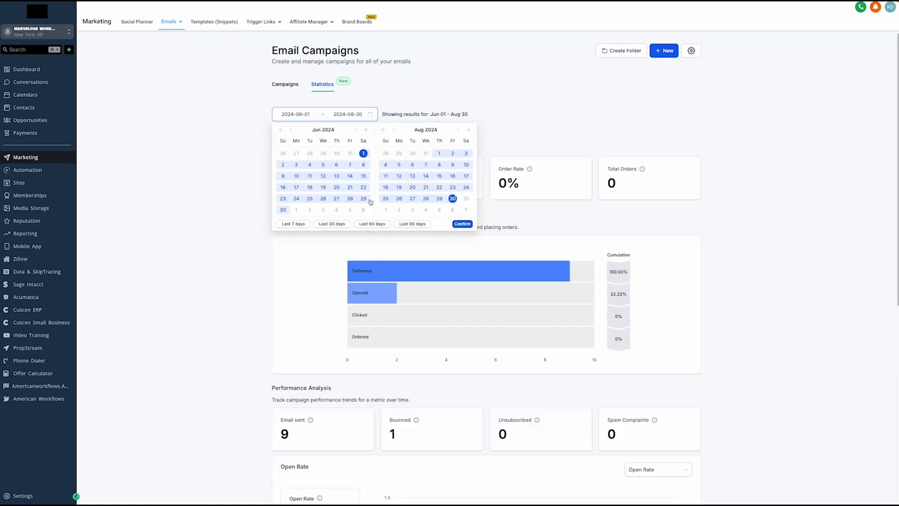
{"action": "left_click", "coordinate": [237, 231]}
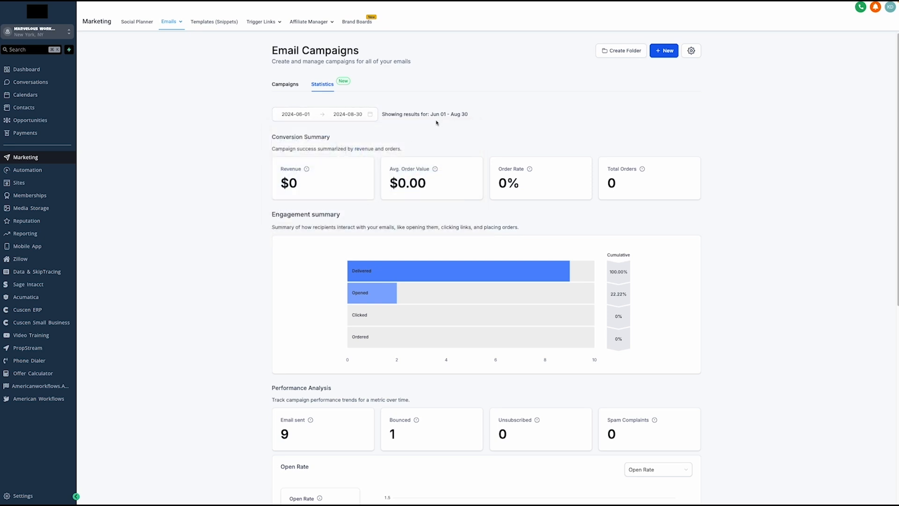
Review the statistics charts: Performance Analysis, Email sent and Open Rate
{"action": "scroll", "coordinate": [286, 131], "scroll_direction": "down", "scroll_amount": 1}
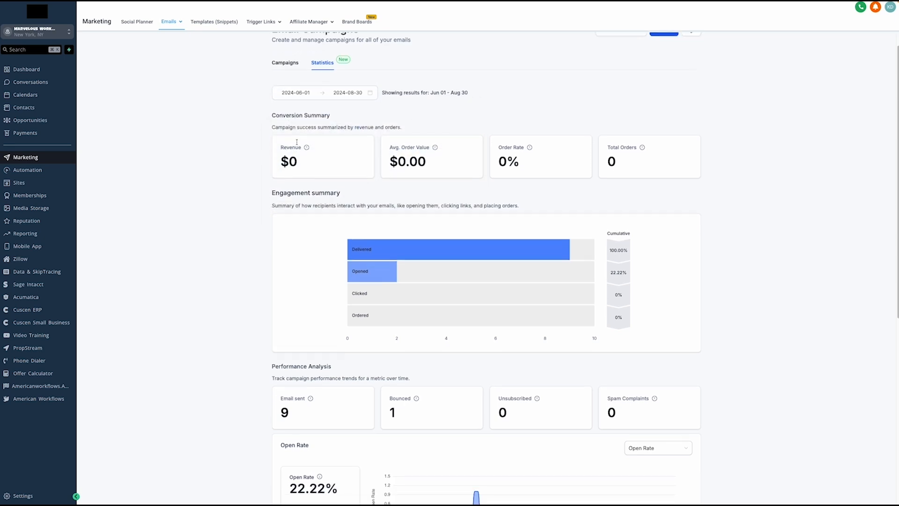
{"action": "left_click_drag", "start_coordinate": [270, 89], "coordinate": [420, 98]}
{"action": "left_click", "coordinate": [420, 100]}
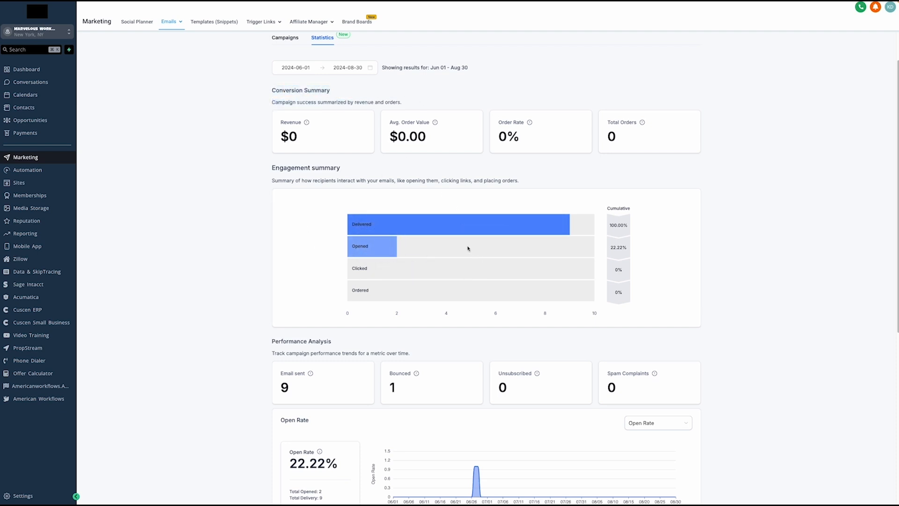
{"action": "mouse_move", "coordinate": [382, 249]}
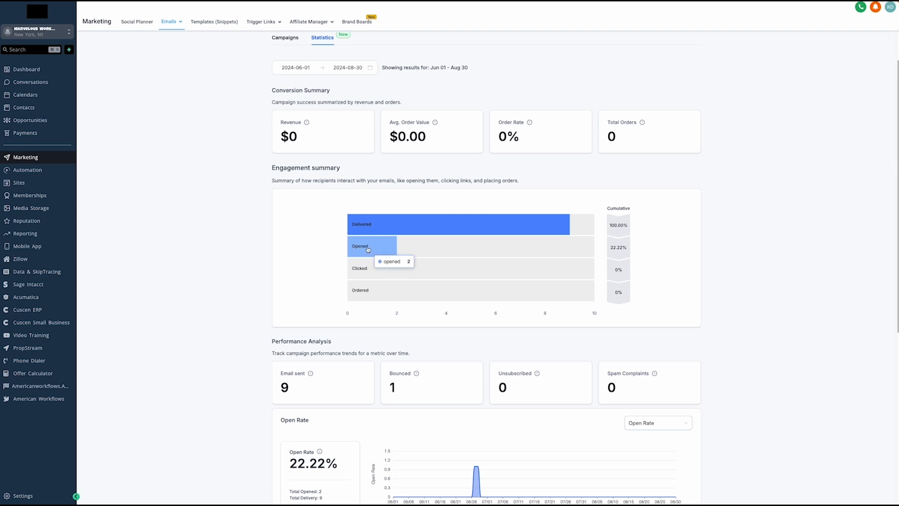
{"action": "mouse_move", "coordinate": [369, 225]}
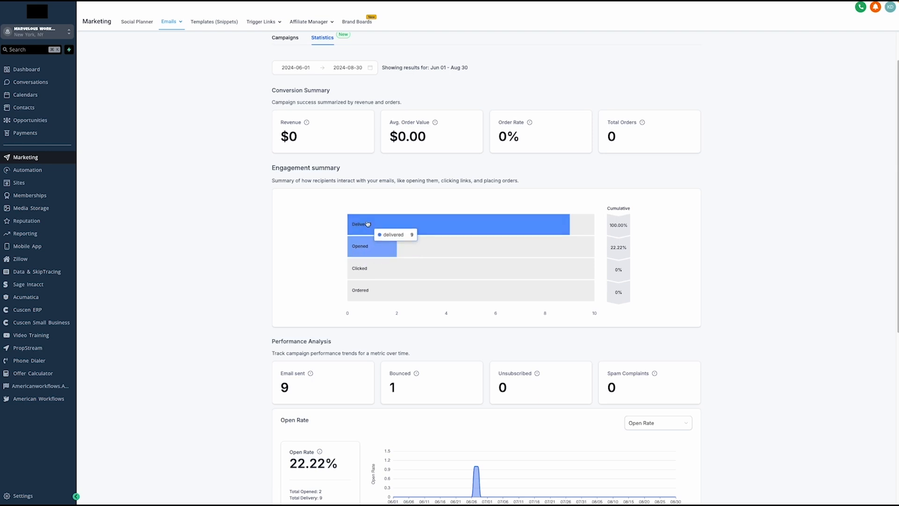
{"action": "scroll", "coordinate": [368, 225], "scroll_direction": "down", "scroll_amount": 3}
{"action": "left_click_drag", "start_coordinate": [271, 214], "coordinate": [338, 219]}
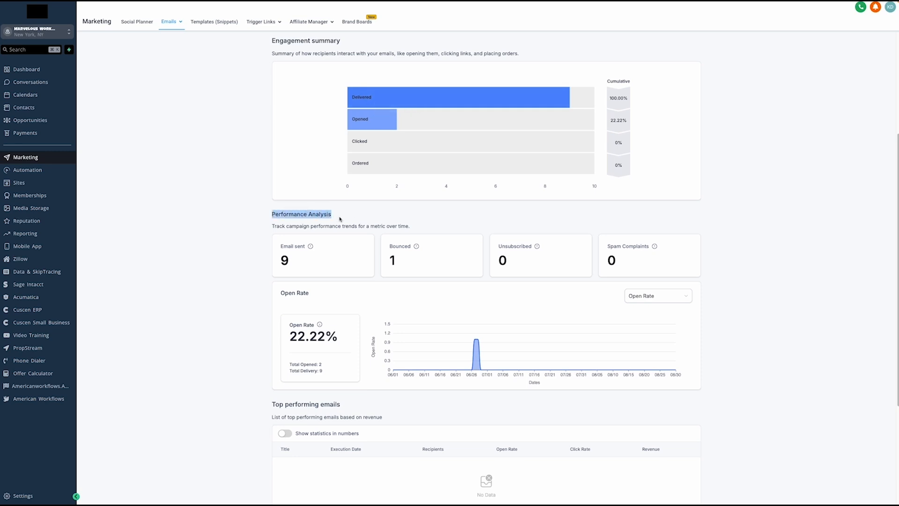
{"action": "left_click", "coordinate": [338, 219]}
{"action": "left_click_drag", "start_coordinate": [280, 246], "coordinate": [313, 248]}
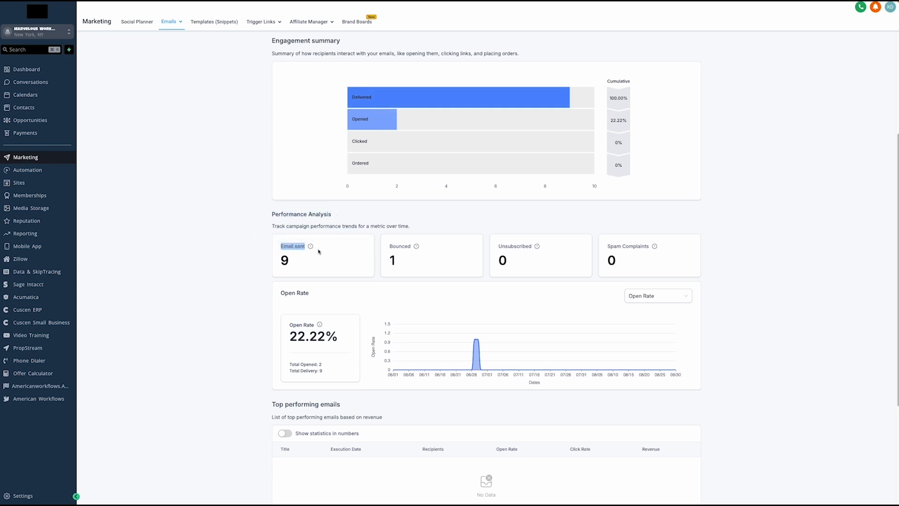
{"action": "left_click", "coordinate": [334, 254]}
{"action": "left_click_drag", "start_coordinate": [279, 297], "coordinate": [339, 342]}
{"action": "left_click", "coordinate": [339, 342]}
In Most recent emails, open the American WorkFlows email showing a 12.50% open rate
{"action": "scroll", "coordinate": [339, 340], "scroll_direction": "down", "scroll_amount": 3}
{"action": "scroll", "coordinate": [339, 337], "scroll_direction": "down", "scroll_amount": 1}
{"action": "left_click_drag", "start_coordinate": [278, 366], "coordinate": [336, 364]}
{"action": "left_click", "coordinate": [336, 365]}
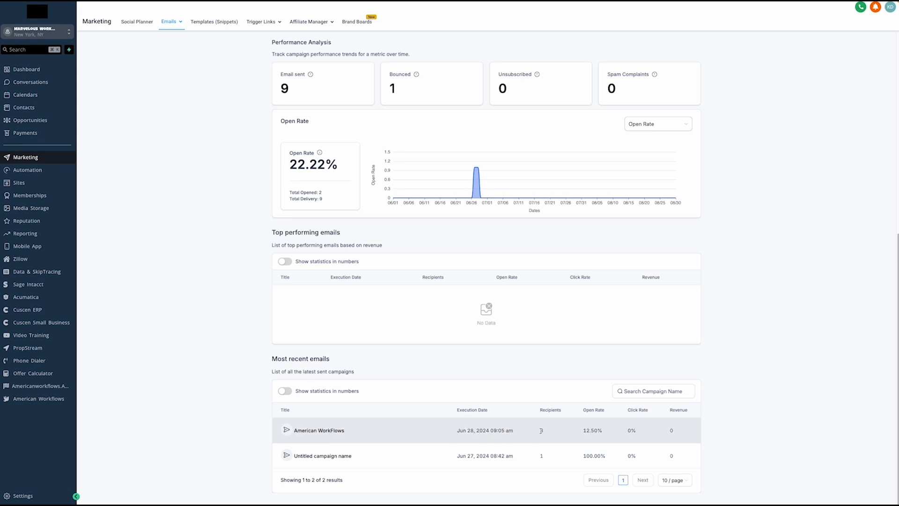
{"action": "left_click_drag", "start_coordinate": [581, 432], "coordinate": [604, 435]}
{"action": "left_click", "coordinate": [606, 435]}
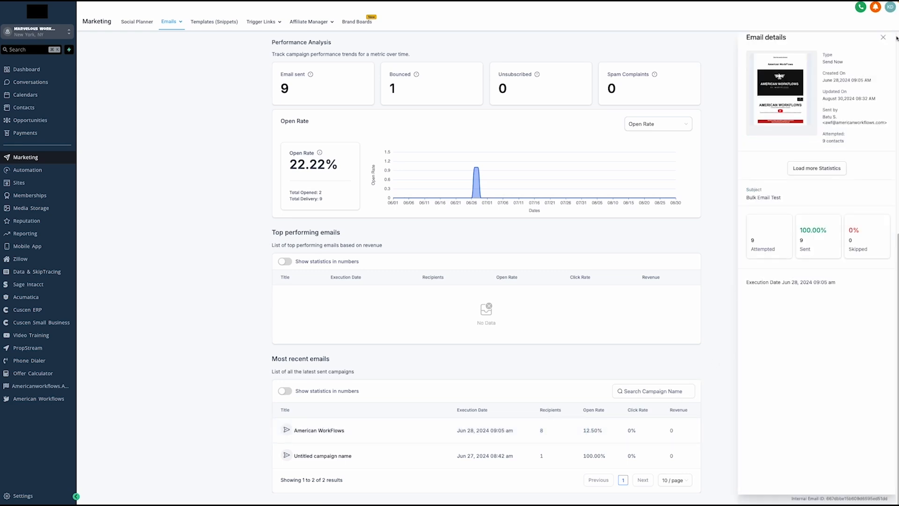
Check the American WorkFlows details (9 contacts attempted), close them, and go to Automation workflows
{"action": "left_click", "coordinate": [530, 436]}
{"action": "left_click_drag", "start_coordinate": [823, 143], "coordinate": [846, 145]}
{"action": "left_click", "coordinate": [847, 145]}
{"action": "left_click", "coordinate": [883, 37]}
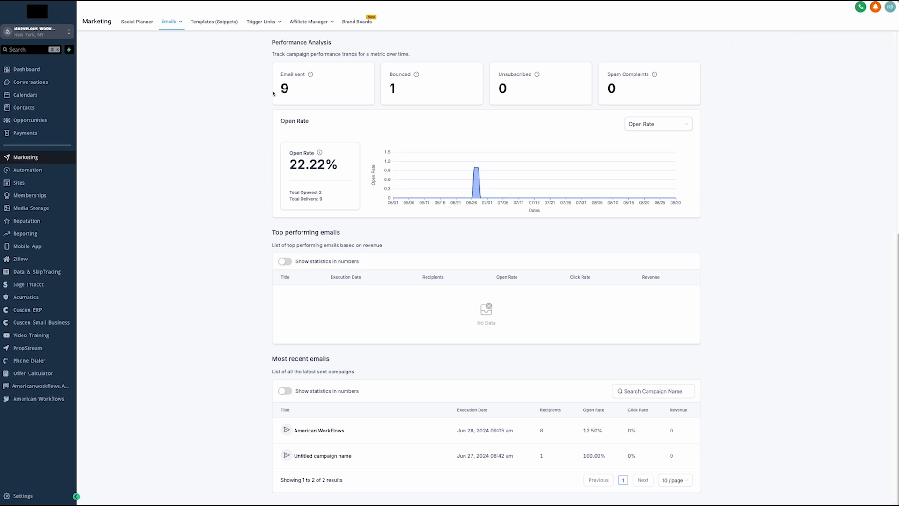
{"action": "left_click", "coordinate": [45, 172]}
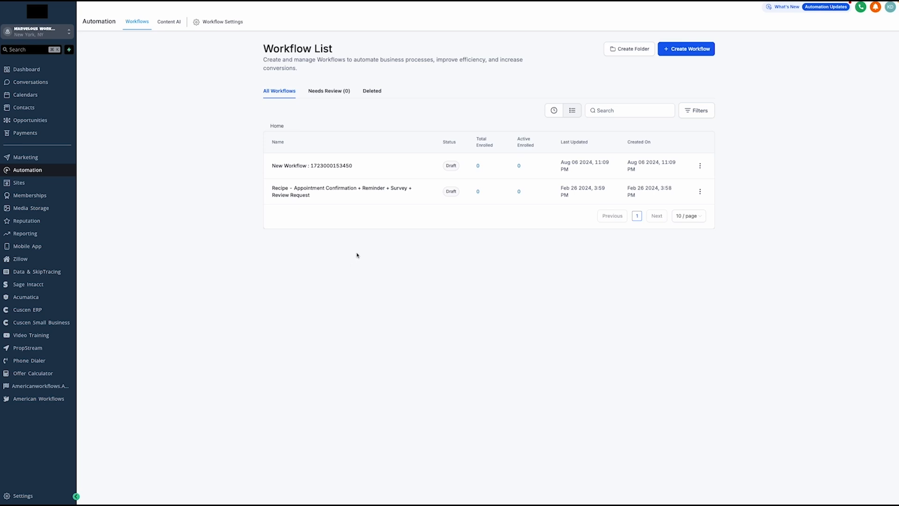
Open the Recipe - Appointment Confirmation + Reminder + Survey + Review Request workflow and scroll its canvas
{"action": "left_click", "coordinate": [320, 192]}
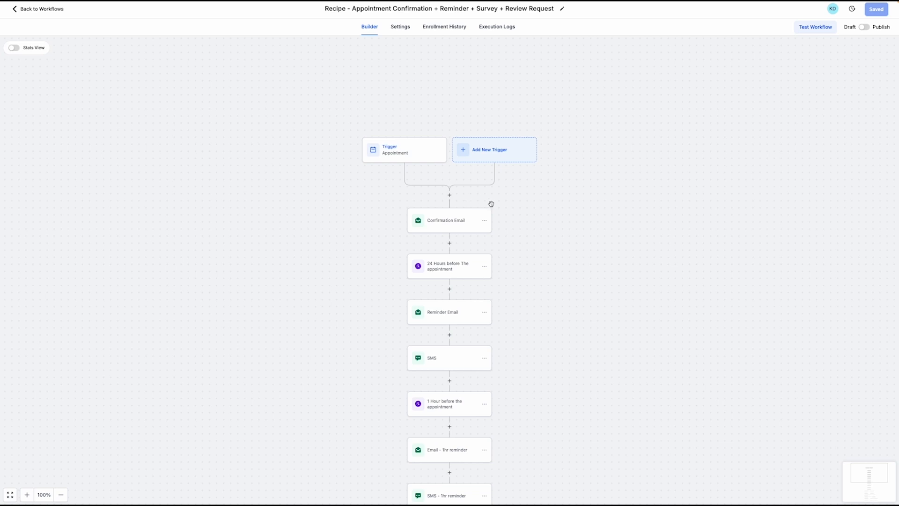
{"action": "scroll", "coordinate": [553, 215], "scroll_direction": "down", "scroll_amount": 3}
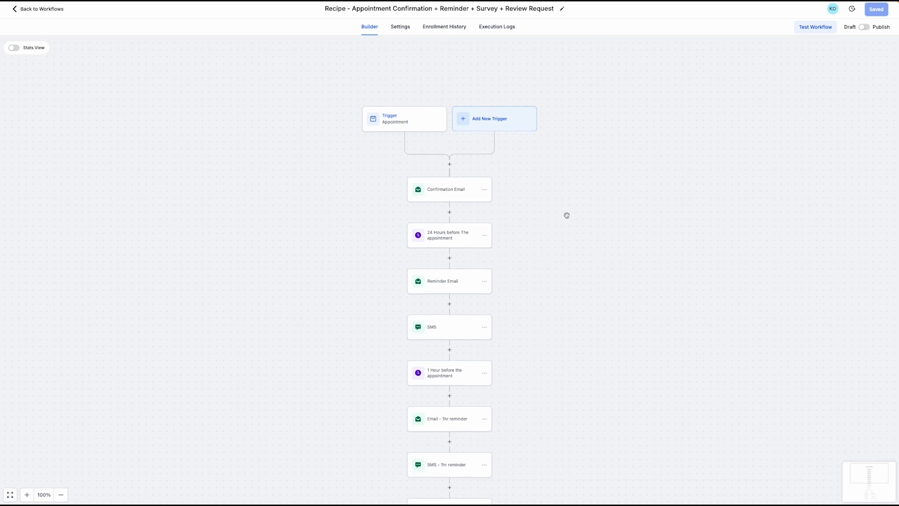
{"action": "scroll", "coordinate": [573, 214], "scroll_direction": "down", "scroll_amount": 5}
{"action": "scroll", "coordinate": [576, 220], "scroll_direction": "down", "scroll_amount": 2}
{"action": "scroll", "coordinate": [577, 220], "scroll_direction": "down", "scroll_amount": 7}
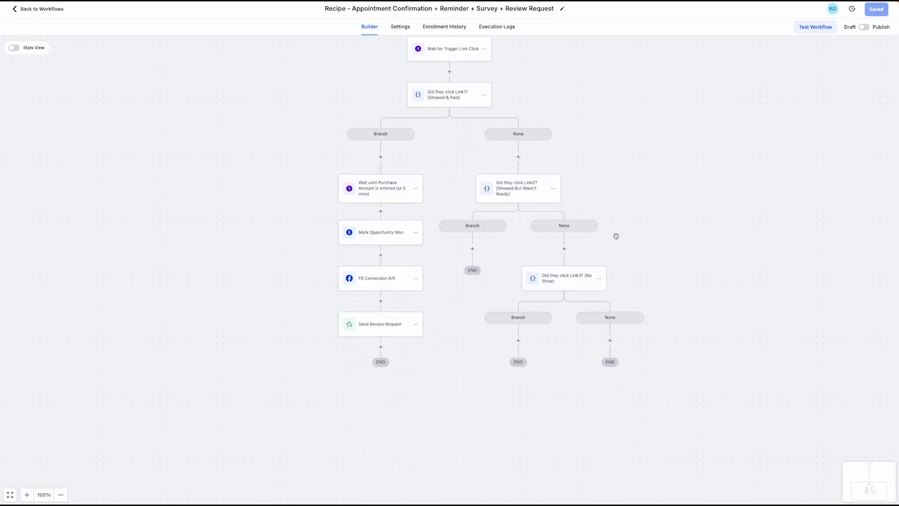
{"action": "scroll", "coordinate": [616, 236], "scroll_direction": "up", "scroll_amount": 12}
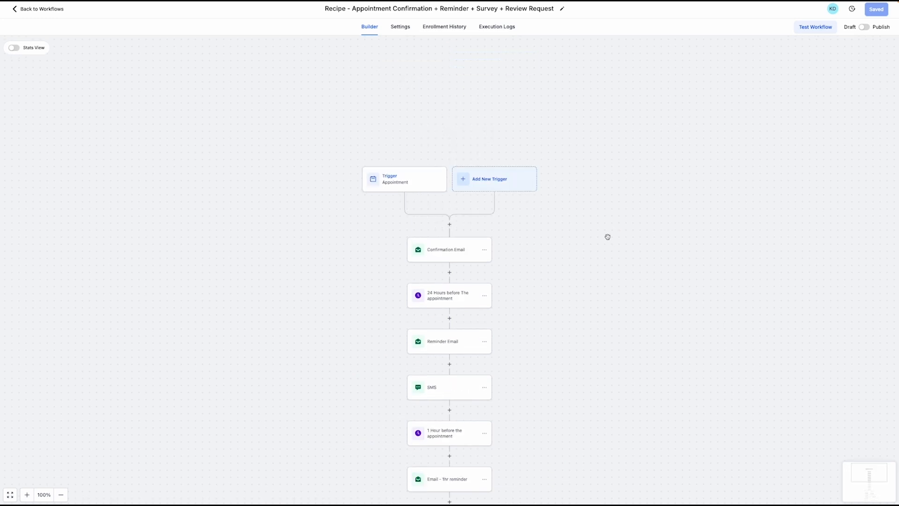
{"action": "scroll", "coordinate": [607, 236], "scroll_direction": "down", "scroll_amount": 1}
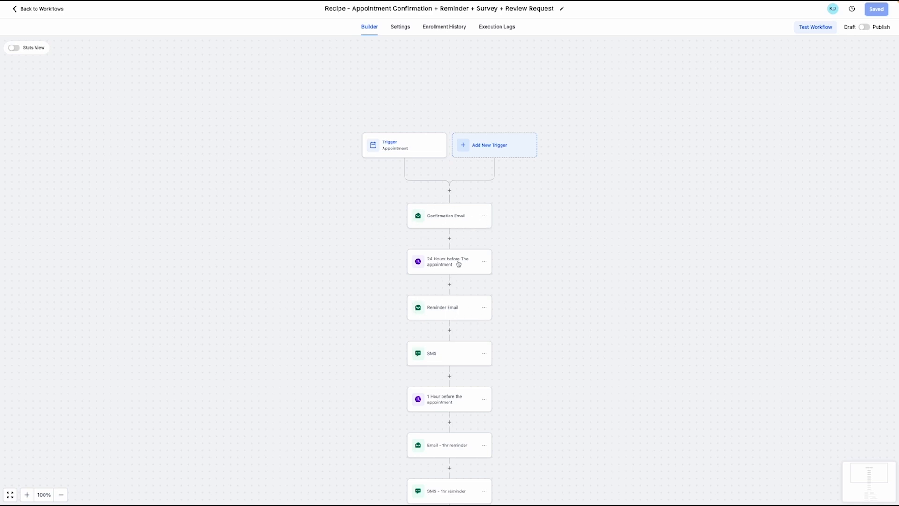
{"action": "scroll", "coordinate": [458, 265], "scroll_direction": "down", "scroll_amount": 1}
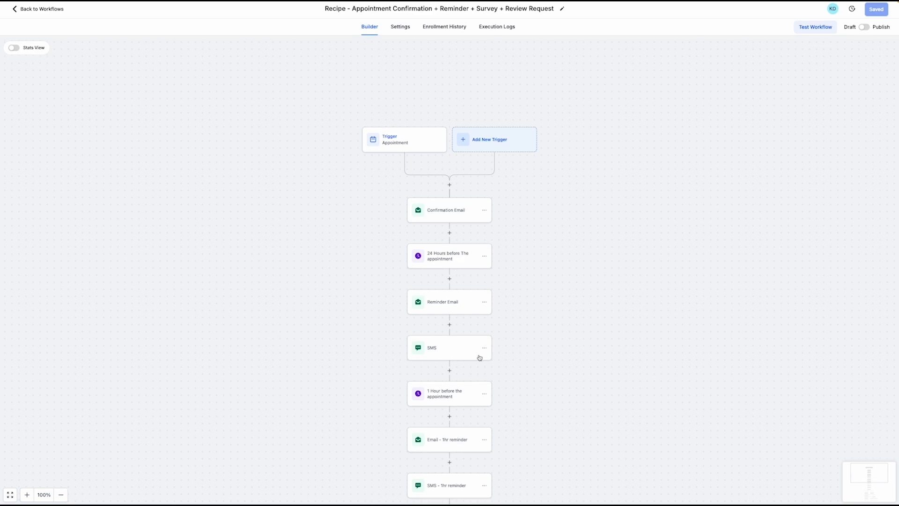
{"action": "scroll", "coordinate": [450, 353], "scroll_direction": "down", "scroll_amount": 3}
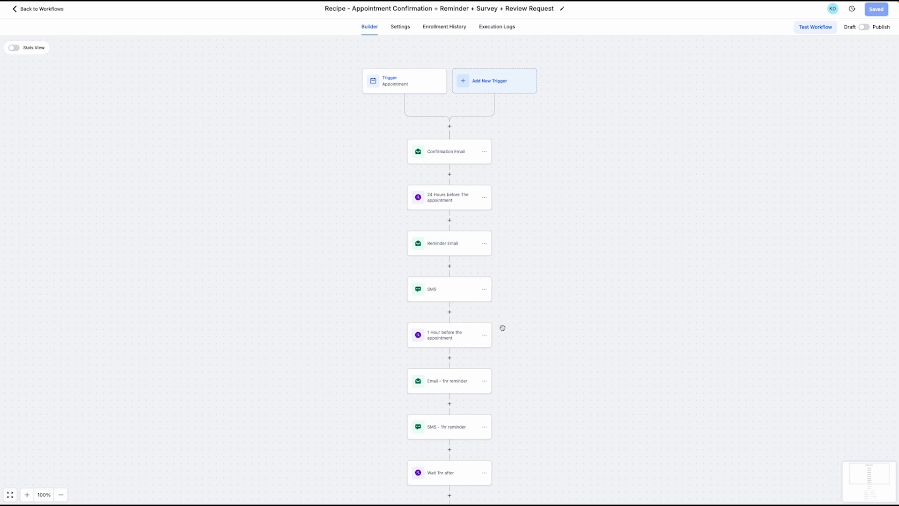
{"action": "scroll", "coordinate": [506, 327], "scroll_direction": "down", "scroll_amount": 1}
{"action": "scroll", "coordinate": [523, 338], "scroll_direction": "up", "scroll_amount": 6}
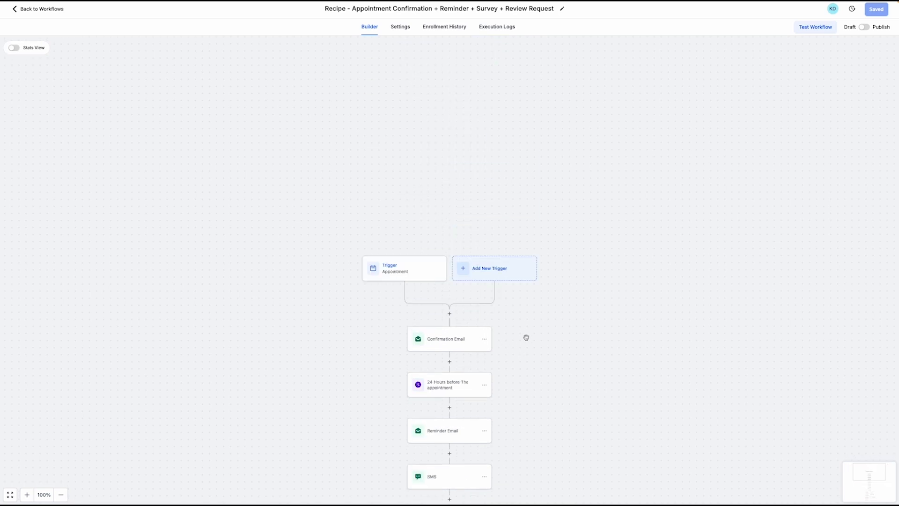
{"action": "scroll", "coordinate": [543, 317], "scroll_direction": "down", "scroll_amount": 2}
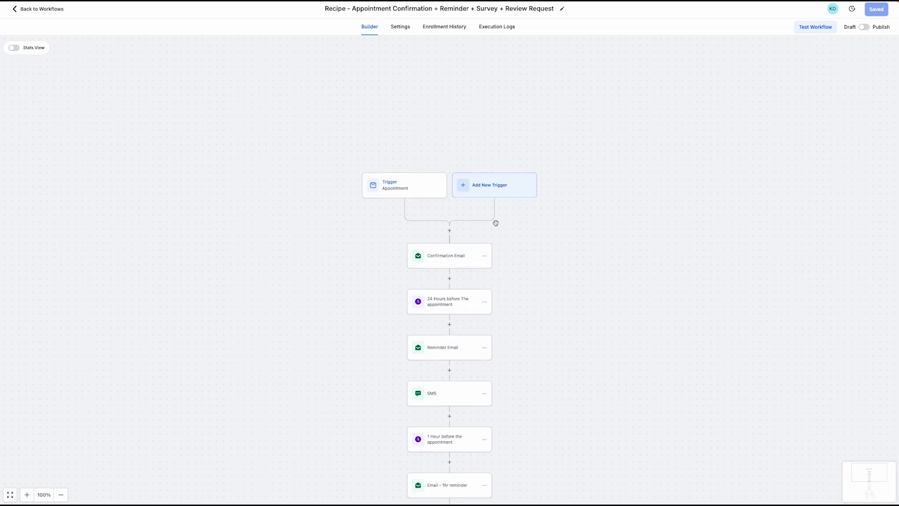
{"action": "left_click", "coordinate": [494, 189]}
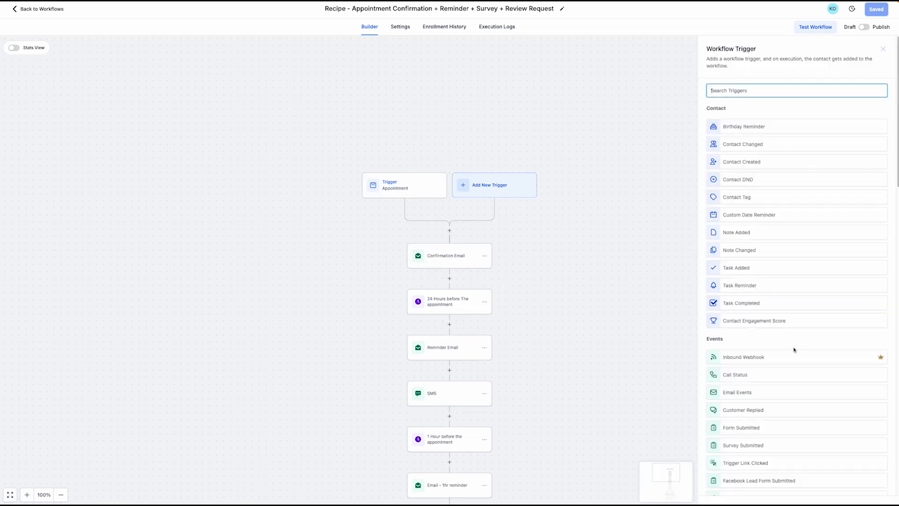
Add and save a Contact Changed trigger, then dismiss the reopened trigger list without adding another
{"action": "scroll", "coordinate": [795, 347], "scroll_direction": "down", "scroll_amount": 1}
{"action": "scroll", "coordinate": [794, 346], "scroll_direction": "down", "scroll_amount": 10}
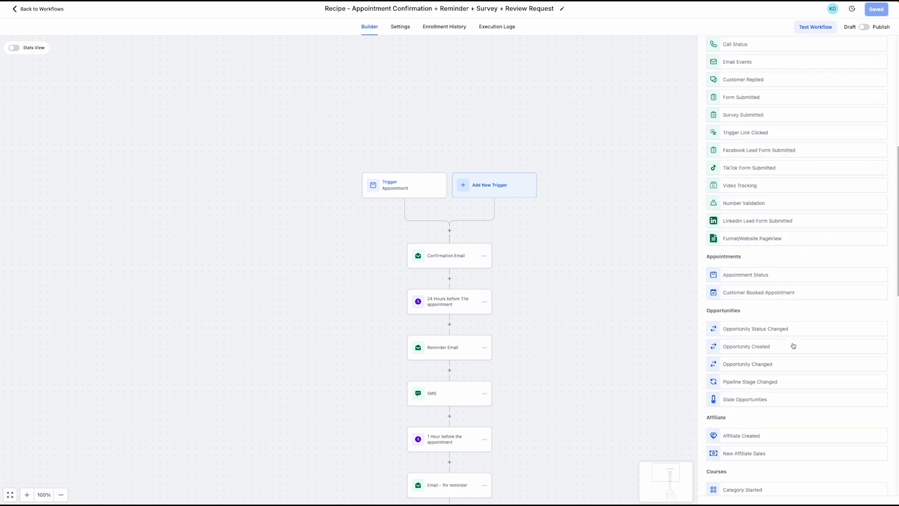
{"action": "scroll", "coordinate": [799, 331], "scroll_direction": "up", "scroll_amount": 11}
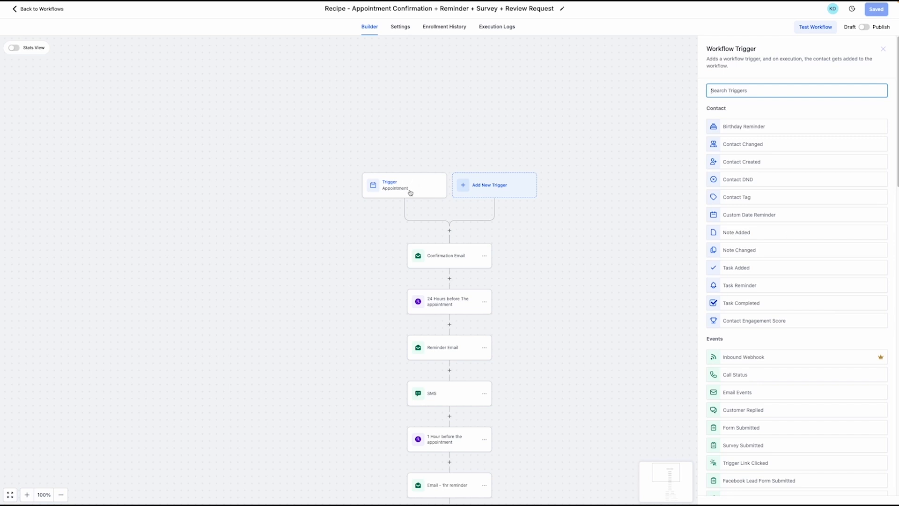
{"action": "left_click", "coordinate": [759, 145]}
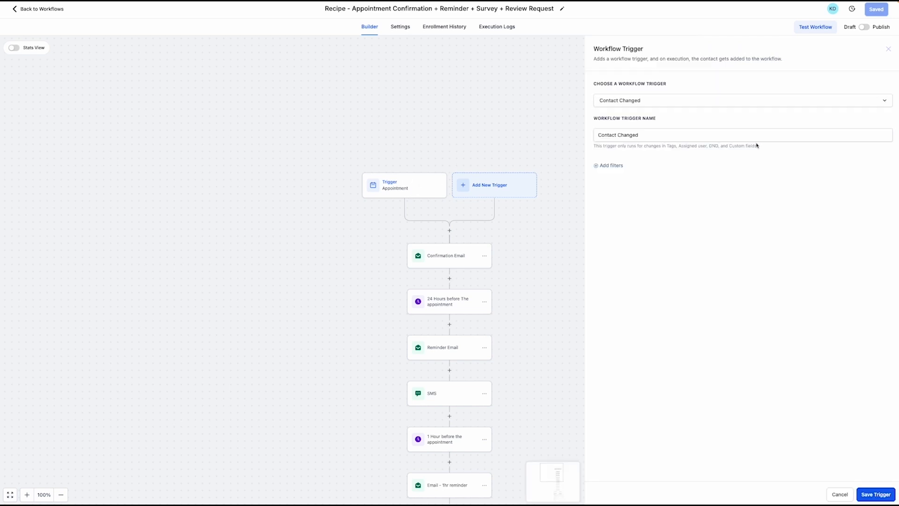
{"action": "left_click", "coordinate": [874, 494]}
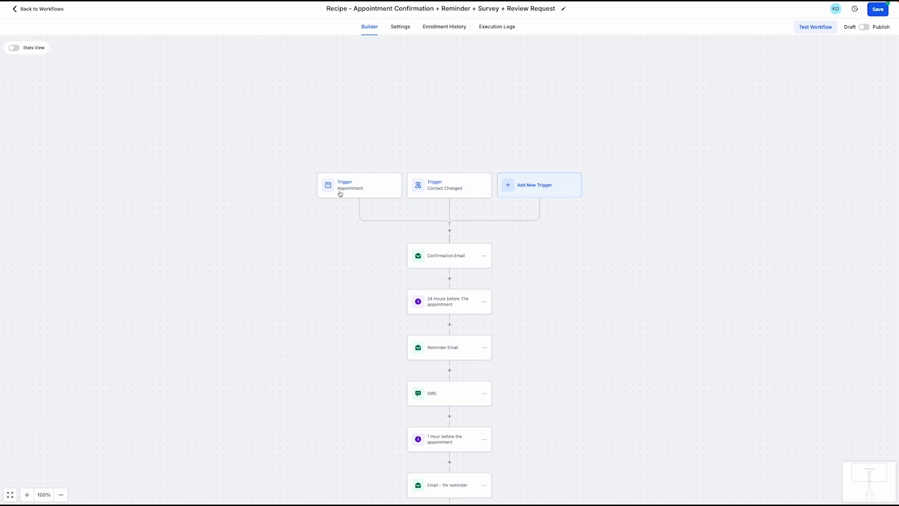
{"action": "left_click", "coordinate": [520, 194]}
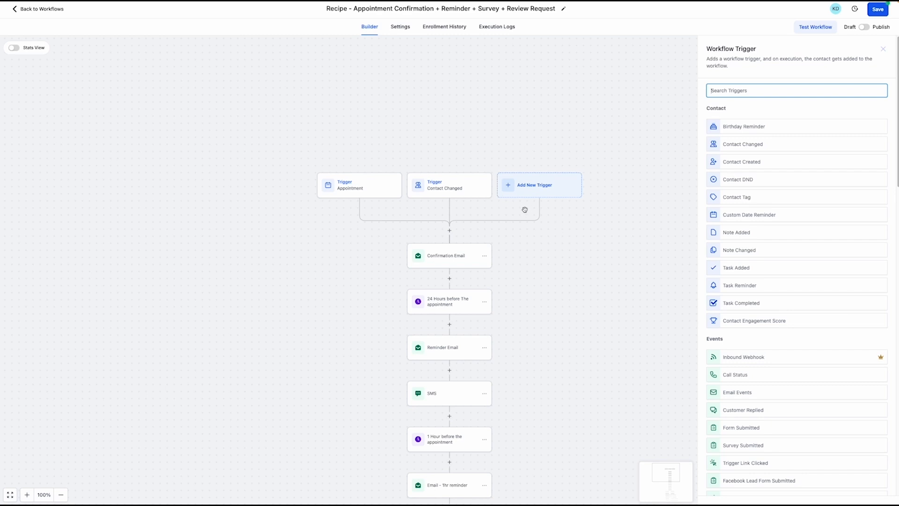
{"action": "left_click", "coordinate": [883, 49]}
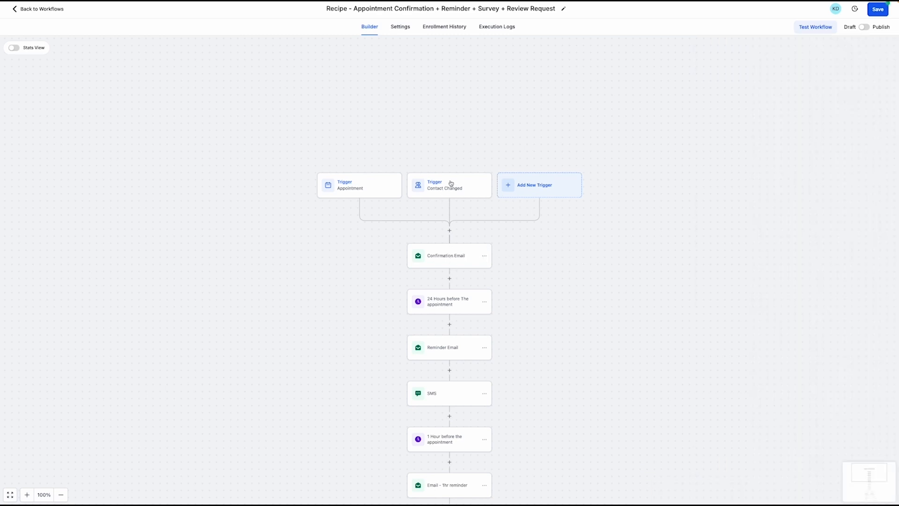
Browse the actions for a step below Confirmation Email, inspect Create Contact, add nothing, and leave
{"action": "left_click", "coordinate": [450, 232]}
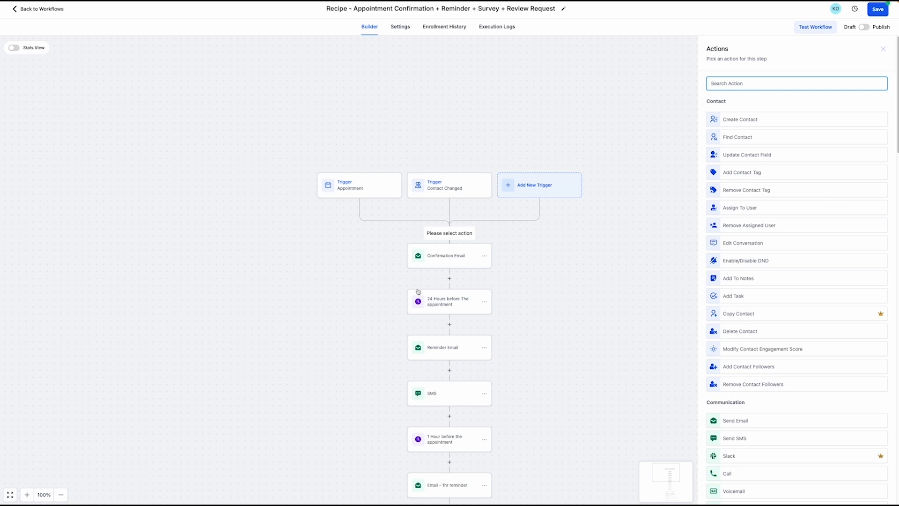
{"action": "left_click", "coordinate": [450, 278]}
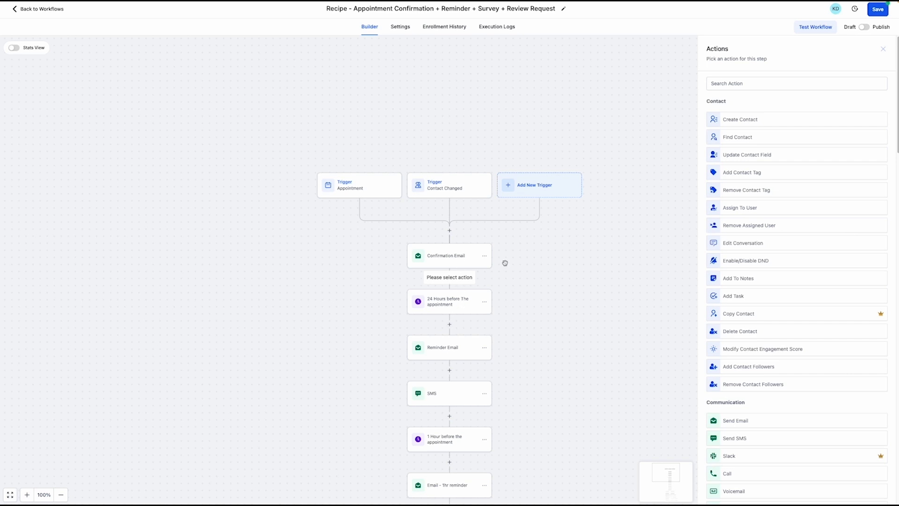
{"action": "scroll", "coordinate": [784, 256], "scroll_direction": "down", "scroll_amount": 5}
{"action": "scroll", "coordinate": [786, 257], "scroll_direction": "up", "scroll_amount": 5}
{"action": "scroll", "coordinate": [799, 264], "scroll_direction": "down", "scroll_amount": 9}
{"action": "scroll", "coordinate": [802, 265], "scroll_direction": "down", "scroll_amount": 2}
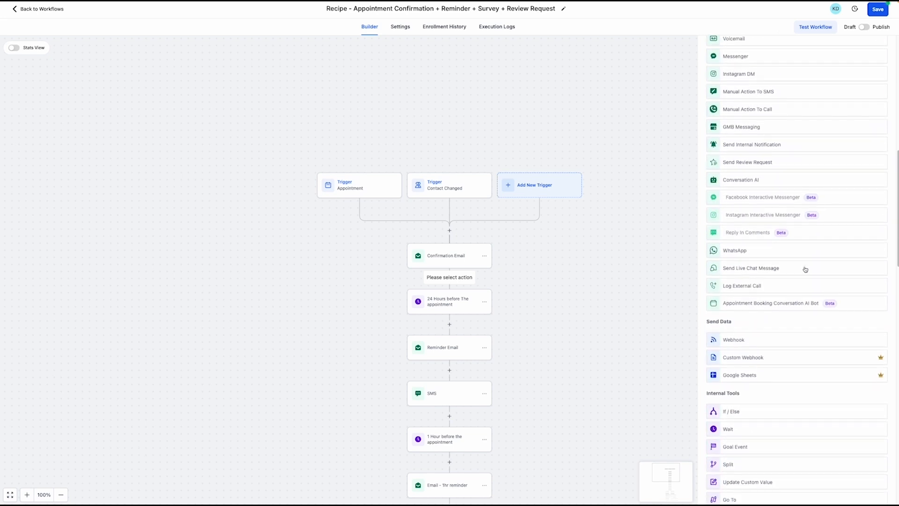
{"action": "scroll", "coordinate": [806, 285], "scroll_direction": "up", "scroll_amount": 10}
{"action": "scroll", "coordinate": [795, 227], "scroll_direction": "up", "scroll_amount": 1}
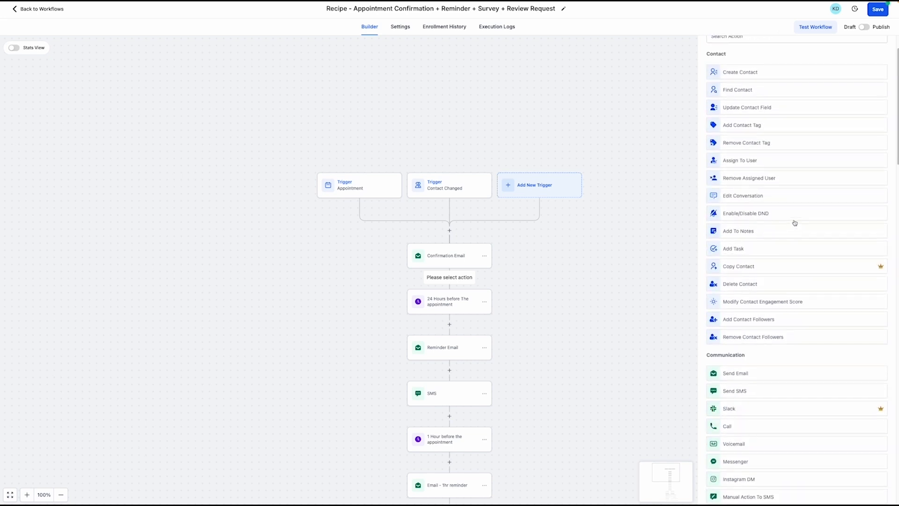
{"action": "left_click", "coordinate": [758, 73]}
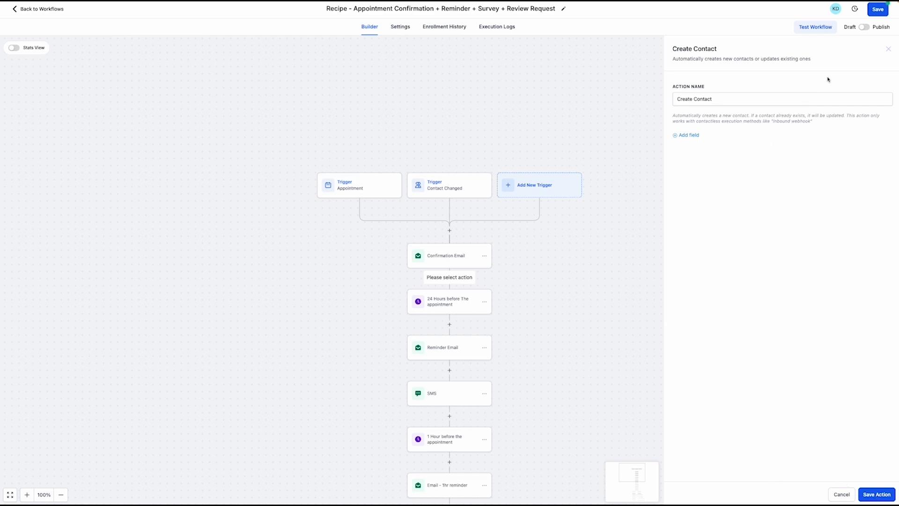
{"action": "left_click", "coordinate": [889, 49]}
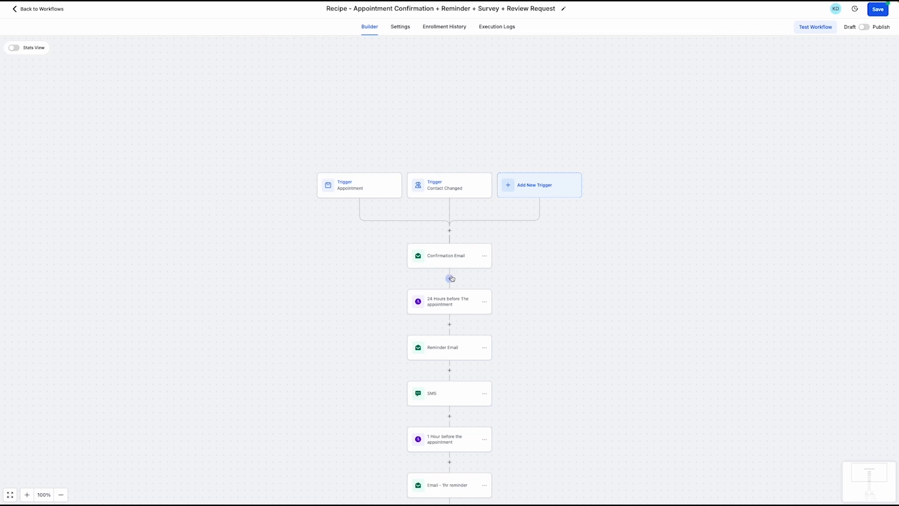
{"action": "left_click", "coordinate": [22, 10]}
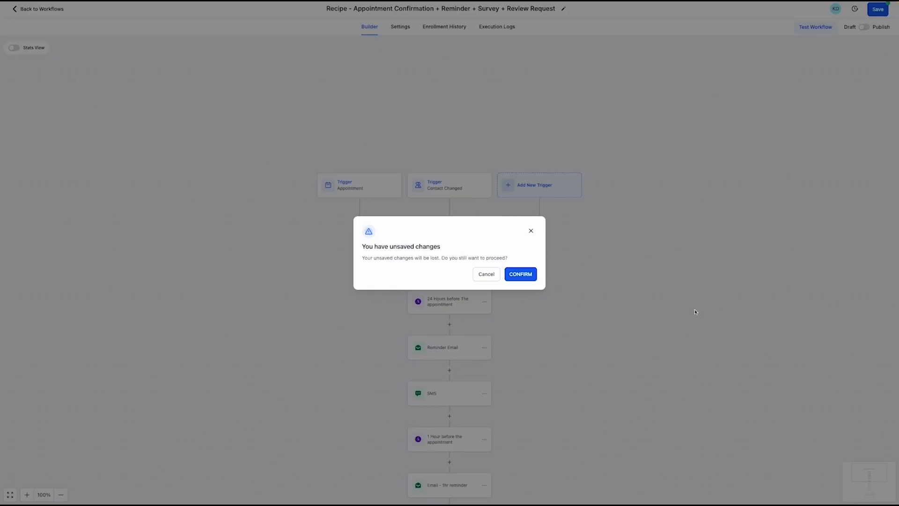
Discard the unsaved workflow changes and open the Sites funnels list
{"action": "left_click", "coordinate": [529, 274]}
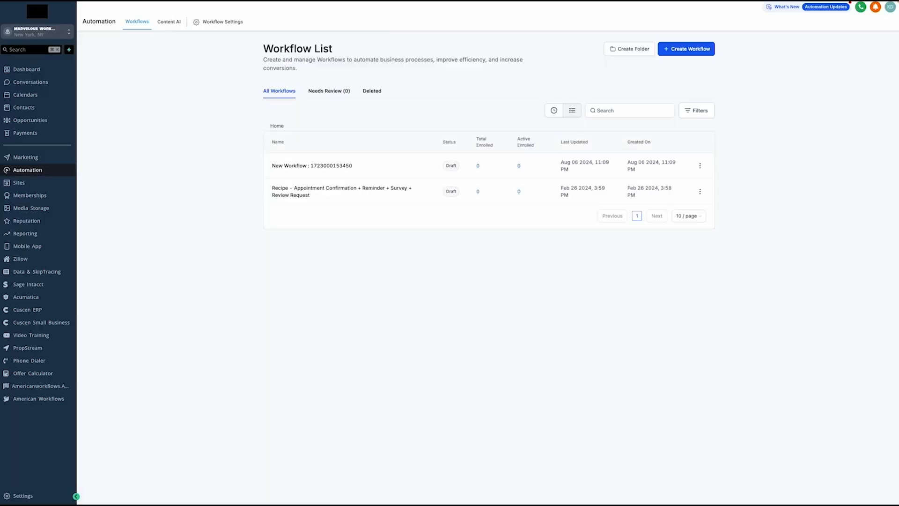
{"action": "left_click", "coordinate": [51, 187]}
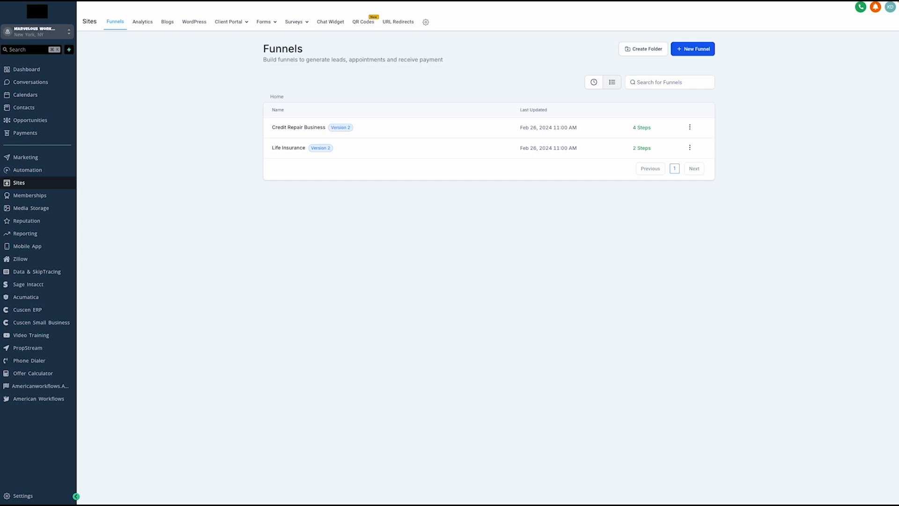
Open Credit Repair Business and view its Cancellation and Thank You 1–3 steps, ending on Thank You
{"action": "left_click", "coordinate": [287, 128]}
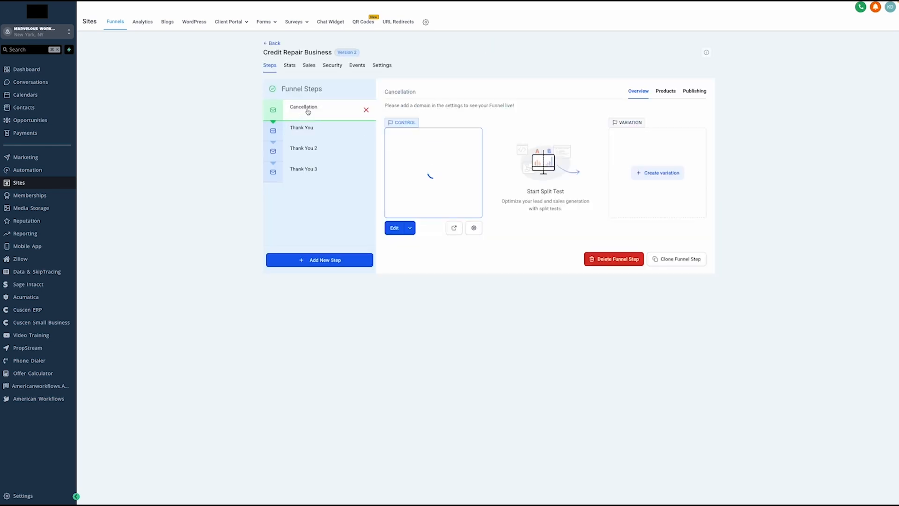
{"action": "left_click", "coordinate": [308, 112]}
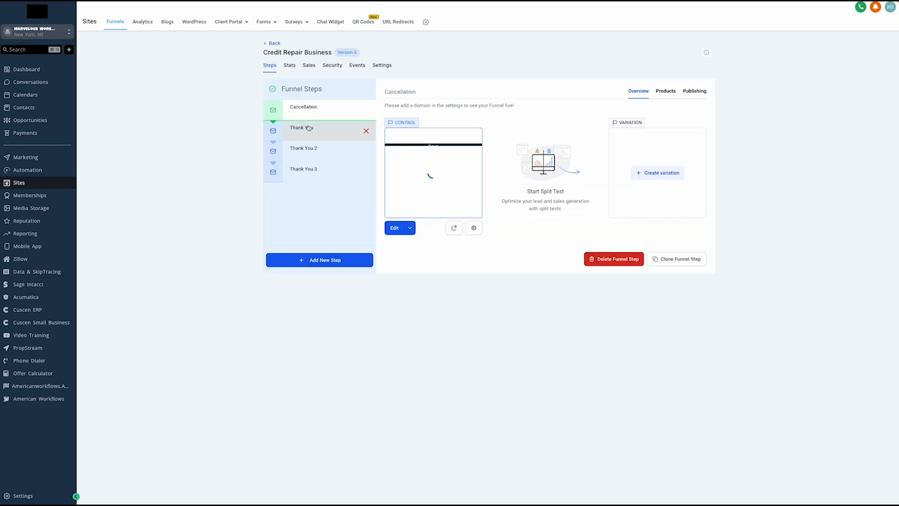
{"action": "left_click", "coordinate": [308, 128]}
{"action": "left_click", "coordinate": [311, 149]}
{"action": "left_click", "coordinate": [311, 171]}
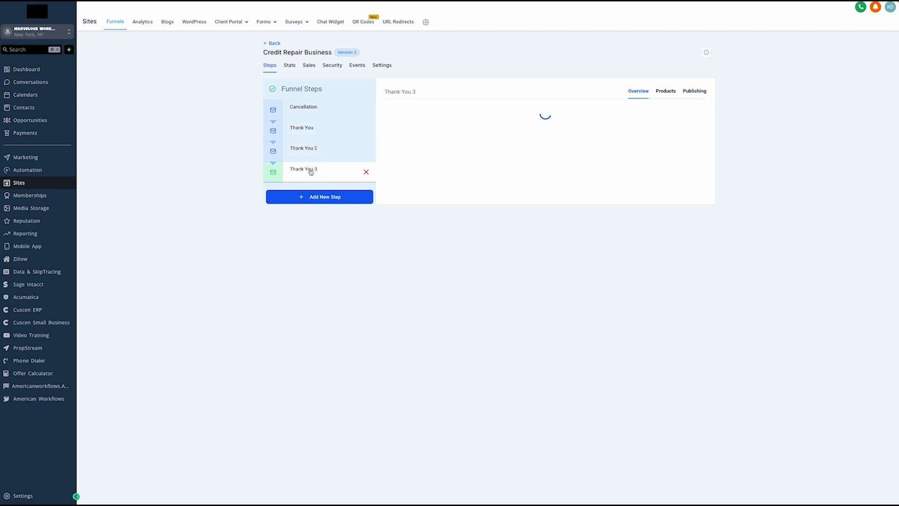
{"action": "left_click", "coordinate": [313, 113]}
{"action": "left_click", "coordinate": [312, 129]}
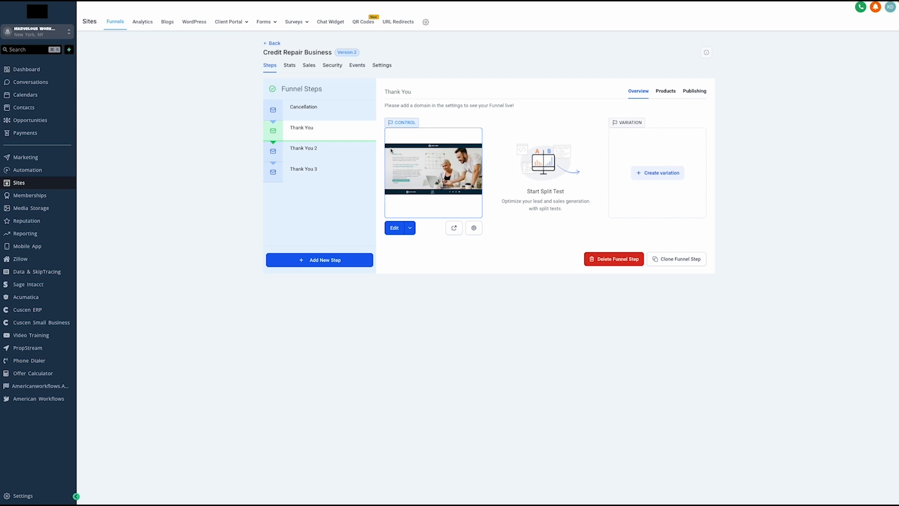
{"action": "mouse_move", "coordinate": [342, 138]}
Edit the Thank You page and drag a Headline element above the It's Not Over Yet heading
{"action": "left_click", "coordinate": [396, 229]}
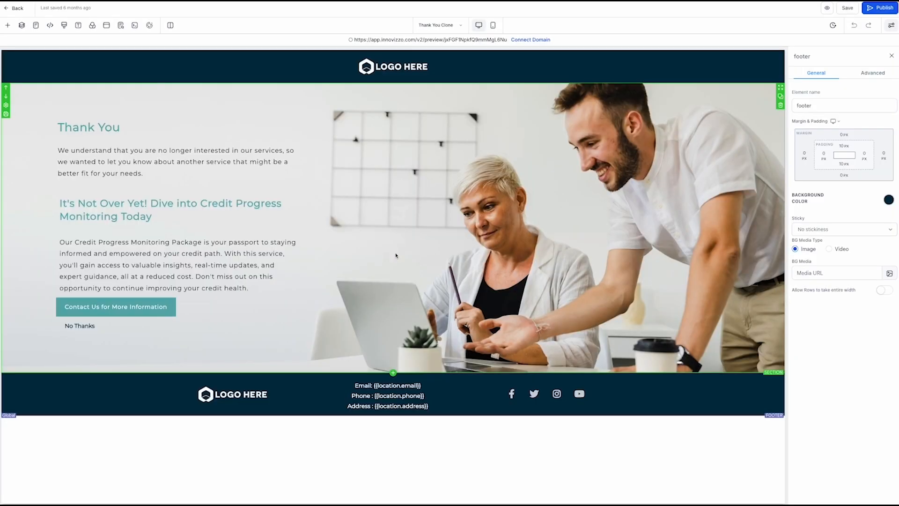
{"action": "left_click", "coordinate": [141, 152]}
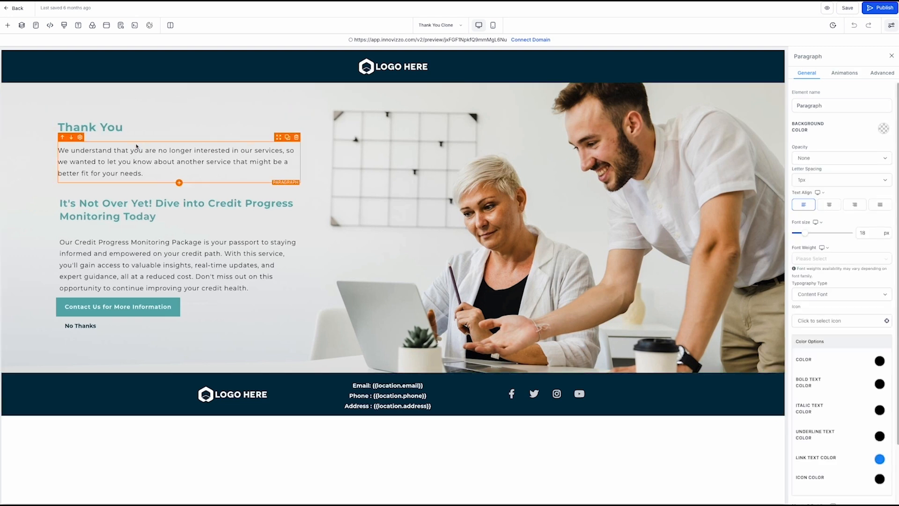
{"action": "left_click", "coordinate": [101, 172]}
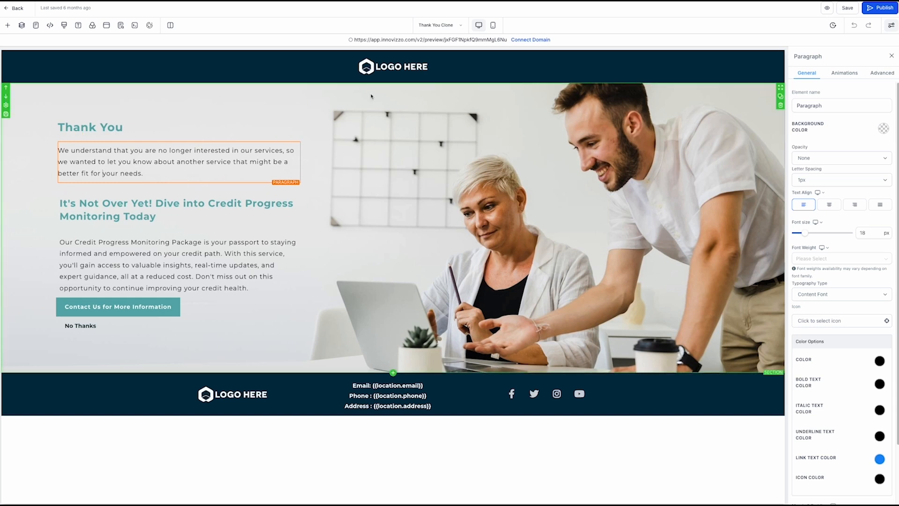
{"action": "left_click", "coordinate": [8, 24]}
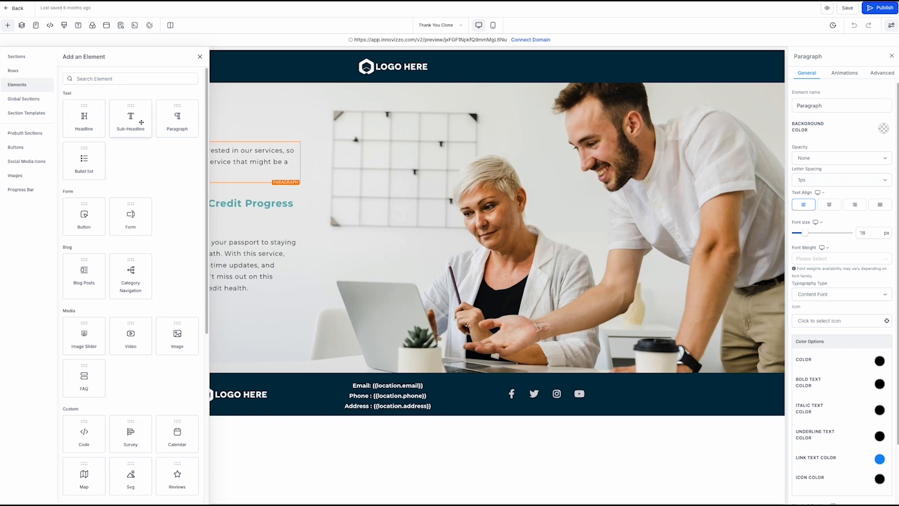
{"action": "scroll", "coordinate": [135, 219], "scroll_direction": "down", "scroll_amount": 2}
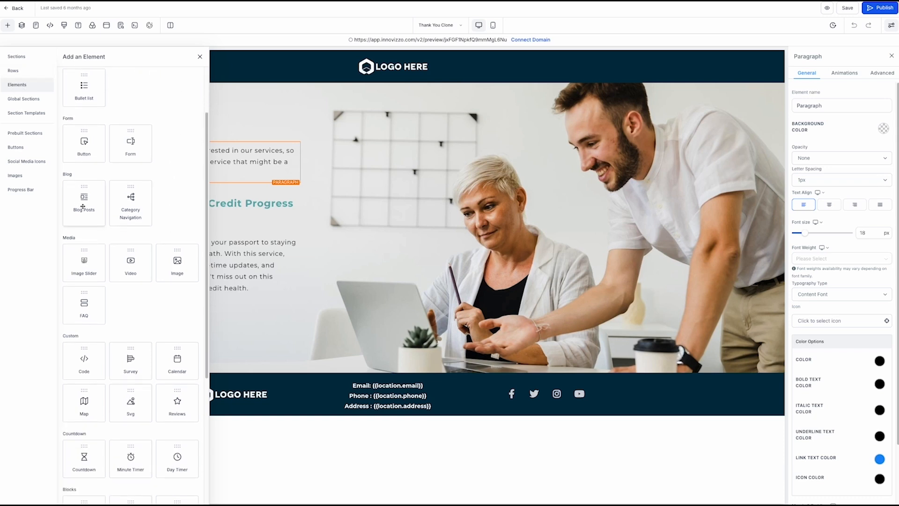
{"action": "scroll", "coordinate": [123, 291], "scroll_direction": "down", "scroll_amount": 1}
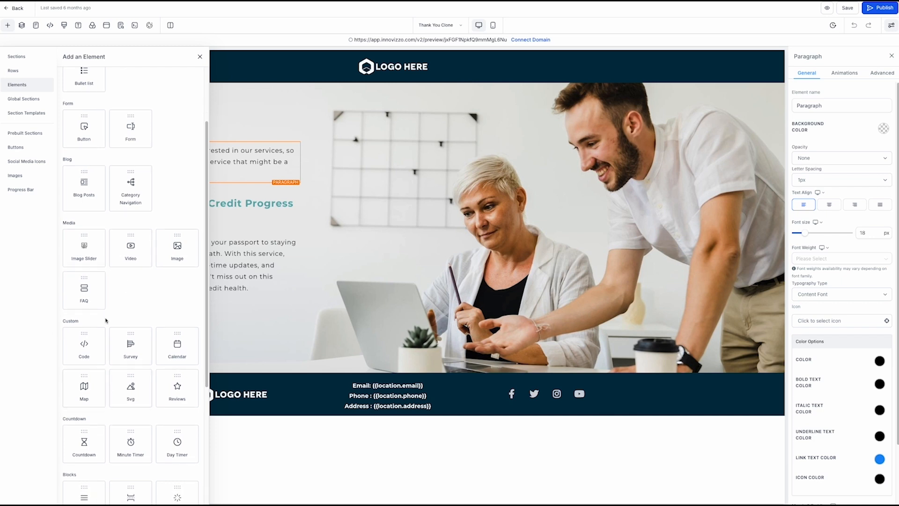
{"action": "scroll", "coordinate": [116, 340], "scroll_direction": "down", "scroll_amount": 1}
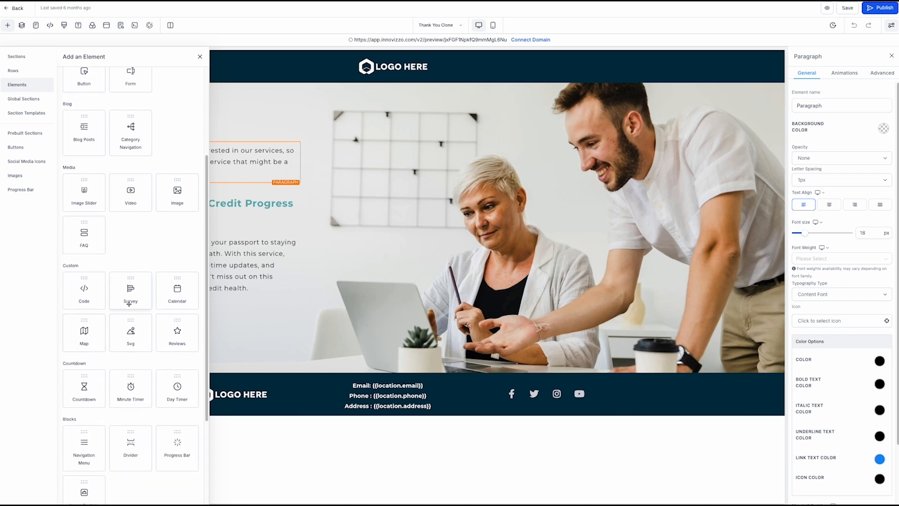
{"action": "scroll", "coordinate": [169, 314], "scroll_direction": "up", "scroll_amount": 5}
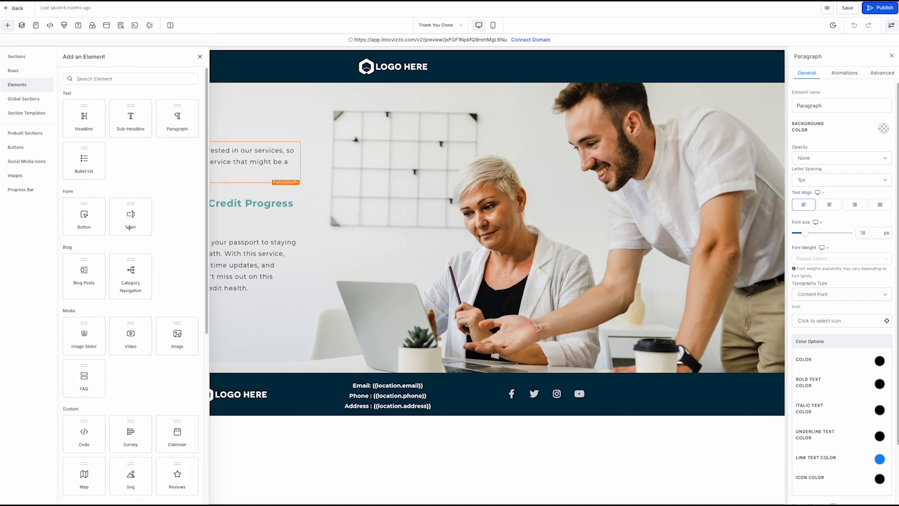
{"action": "left_click_drag", "start_coordinate": [81, 124], "coordinate": [169, 216]}
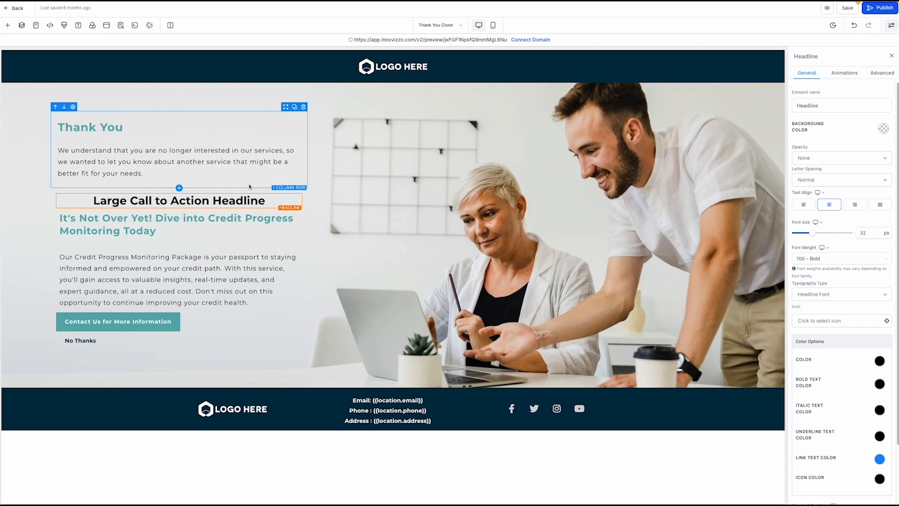
Discard the page edits, return to the funnels, and open Forms > Builder
{"action": "left_click", "coordinate": [15, 8]}
{"action": "left_click", "coordinate": [529, 279]}
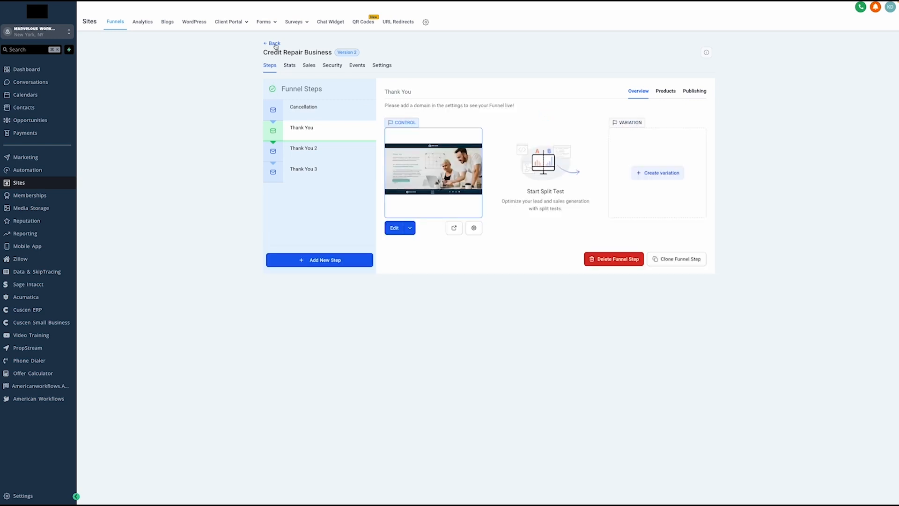
{"action": "left_click", "coordinate": [274, 43]}
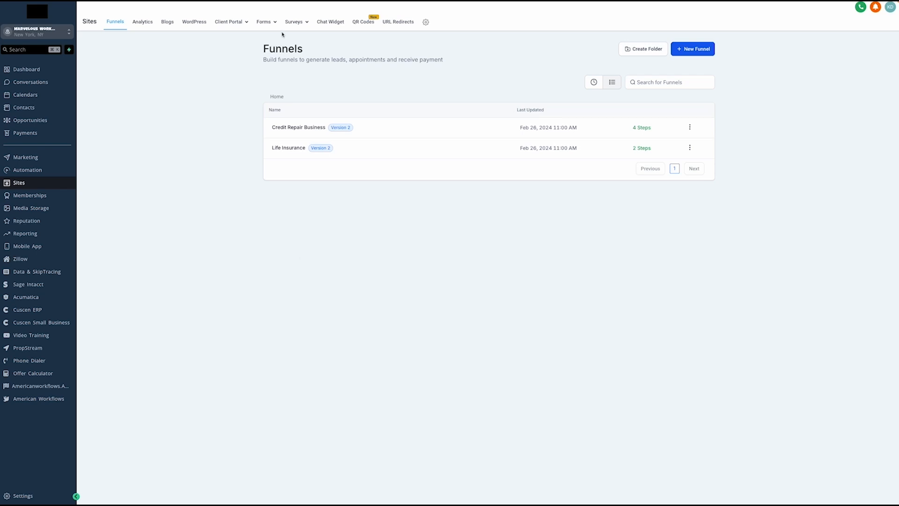
{"action": "mouse_move", "coordinate": [264, 22]}
{"action": "left_click", "coordinate": [249, 34]}
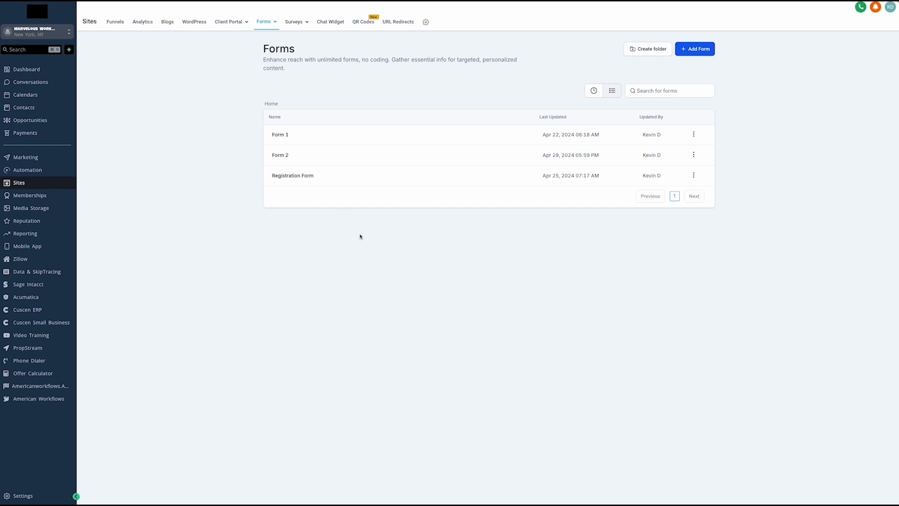
Open the Registration Form and inspect the First Name and Last Name field labels and placeholders
{"action": "left_click", "coordinate": [303, 180]}
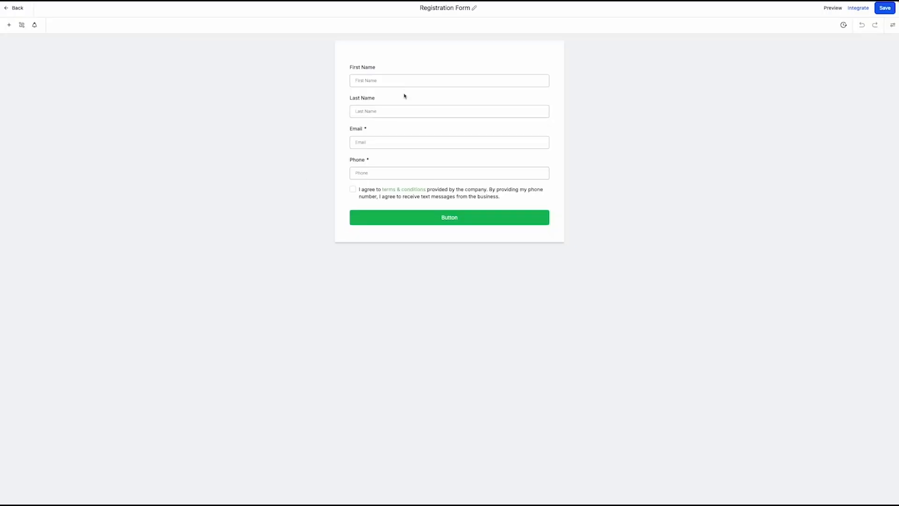
{"action": "left_click", "coordinate": [405, 82]}
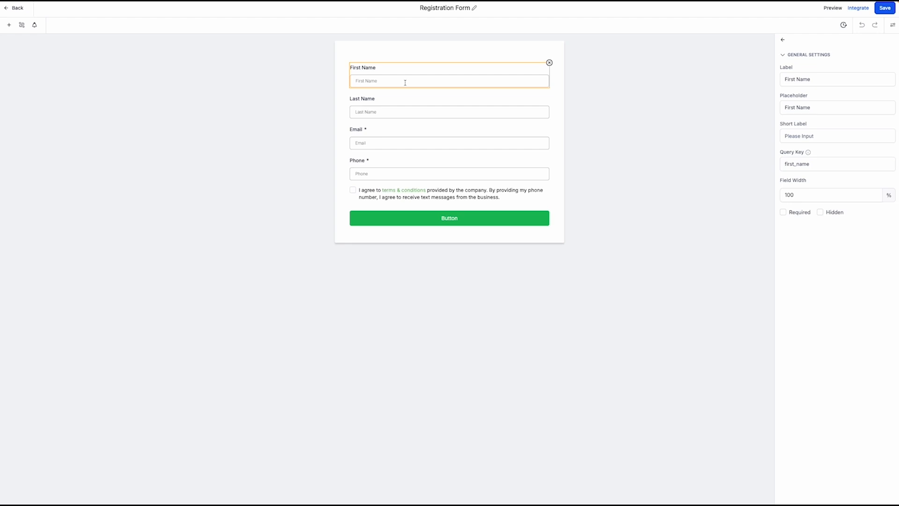
{"action": "left_click", "coordinate": [408, 107]}
{"action": "left_click", "coordinate": [407, 76]}
{"action": "left_click", "coordinate": [806, 79]}
{"action": "double_click", "coordinate": [804, 79]}
{"action": "left_click", "coordinate": [804, 79]}
{"action": "left_click", "coordinate": [821, 106]}
{"action": "triple_click", "coordinate": [822, 107]}
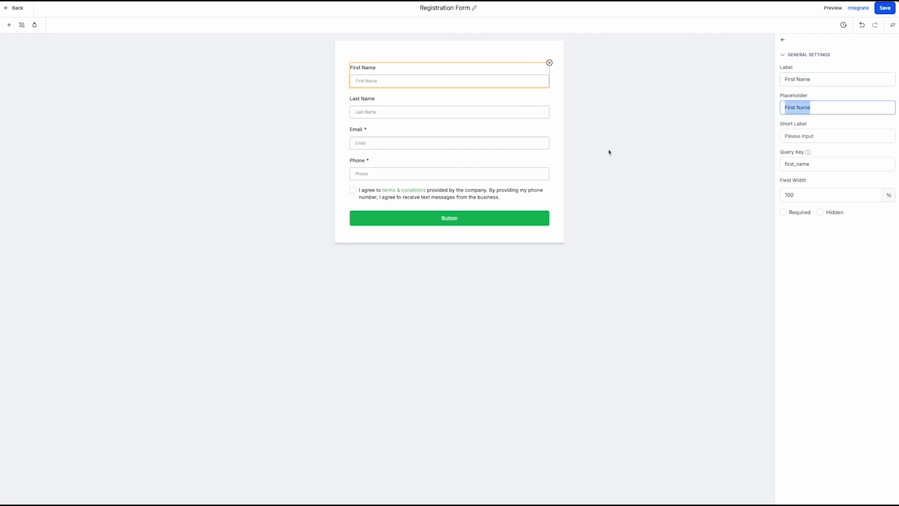
{"action": "left_click", "coordinate": [696, 148]}
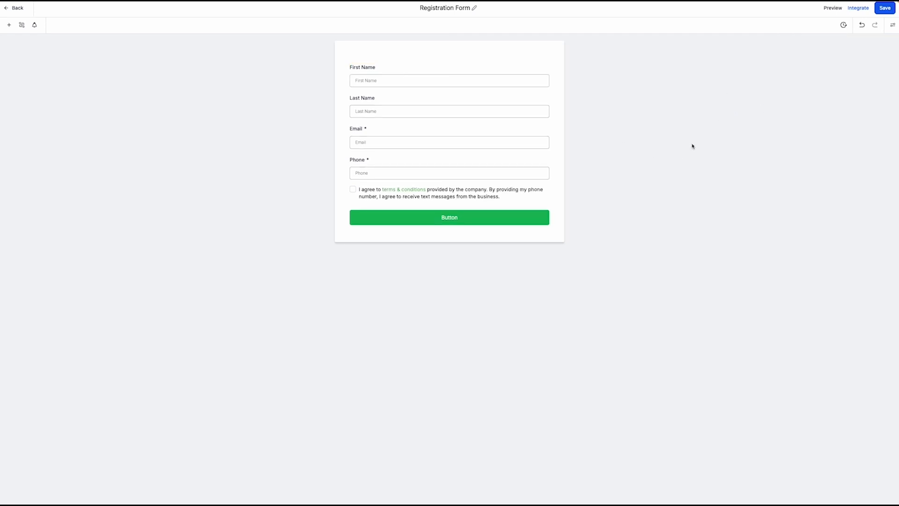
{"action": "left_click", "coordinate": [504, 106]}
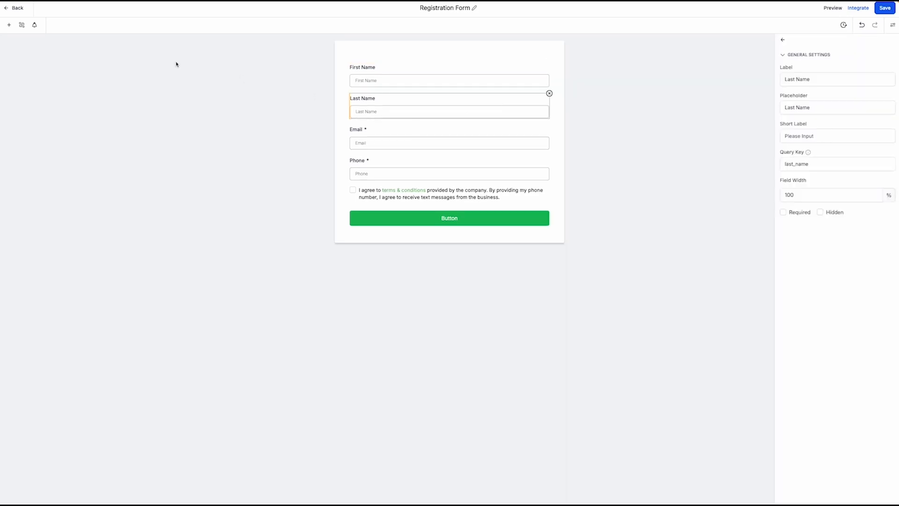
Drag Full Name and First Name fields from Quick Add to the top of the form
{"action": "left_click", "coordinate": [9, 26]}
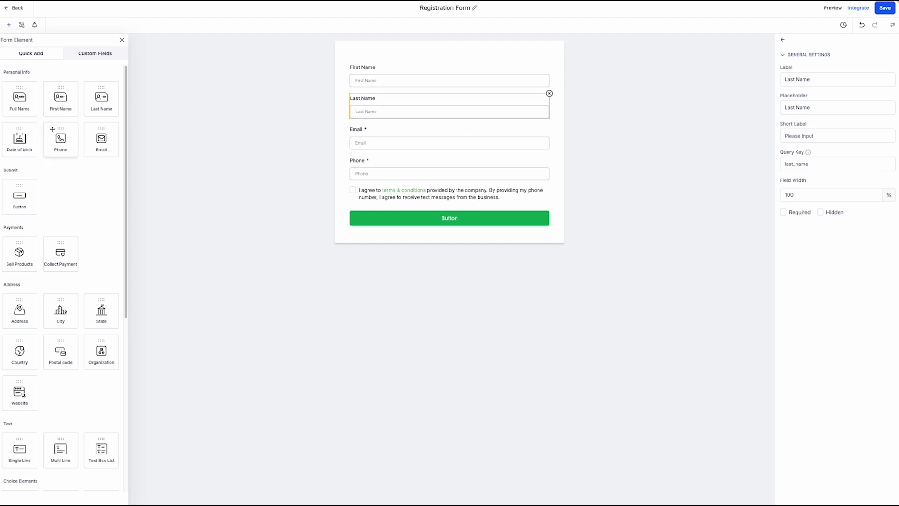
{"action": "scroll", "coordinate": [49, 211], "scroll_direction": "down", "scroll_amount": 1}
{"action": "scroll", "coordinate": [31, 244], "scroll_direction": "down", "scroll_amount": 2}
{"action": "scroll", "coordinate": [35, 225], "scroll_direction": "up", "scroll_amount": 3}
{"action": "left_click_drag", "start_coordinate": [19, 97], "coordinate": [365, 90]}
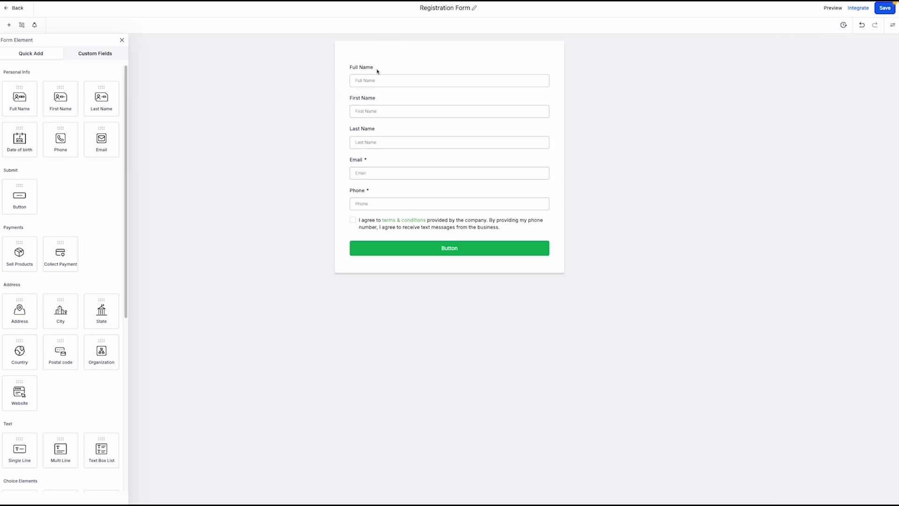
{"action": "left_click_drag", "start_coordinate": [60, 100], "coordinate": [373, 82]}
Leave the form editor without saving, then go to the Surveys list
{"action": "left_click", "coordinate": [15, 9]}
{"action": "left_click", "coordinate": [521, 277]}
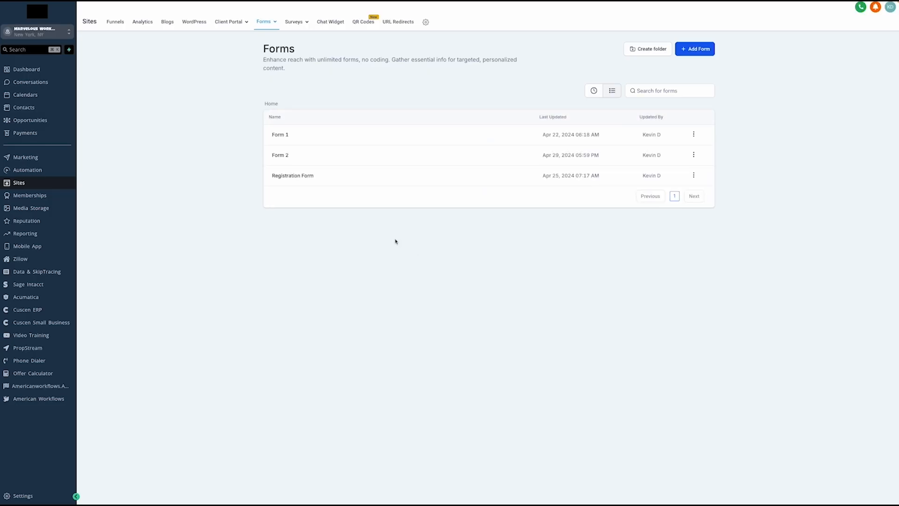
{"action": "left_click", "coordinate": [303, 22]}
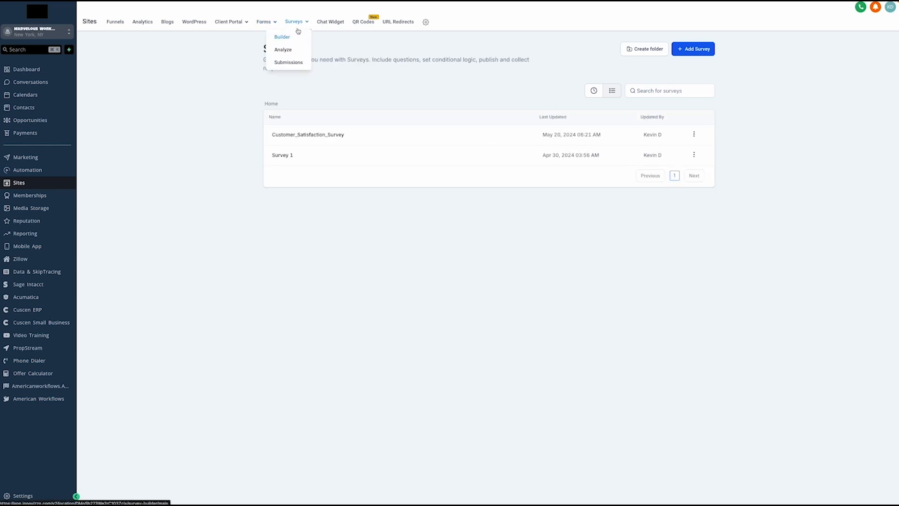
Open Customer_Satisfaction_Survey and inspect the Full Name field's label and placeholder text
{"action": "left_click", "coordinate": [319, 135]}
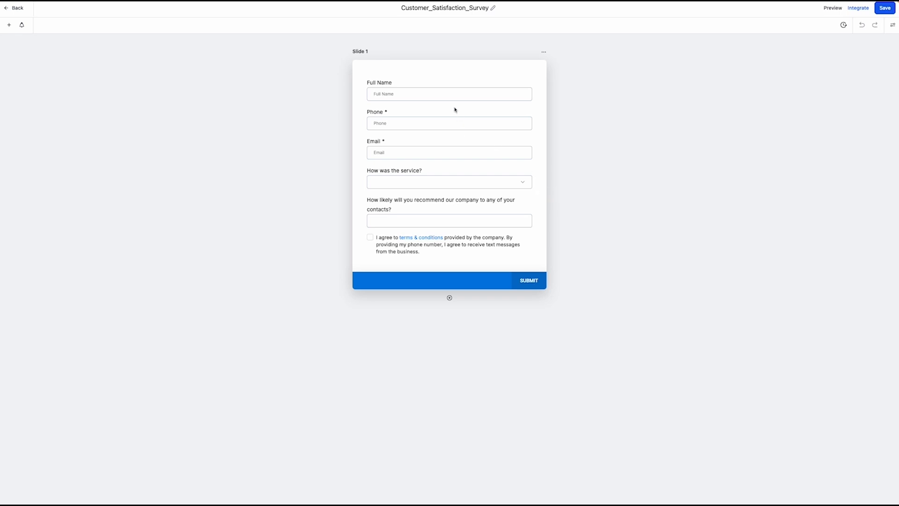
{"action": "left_click", "coordinate": [440, 92]}
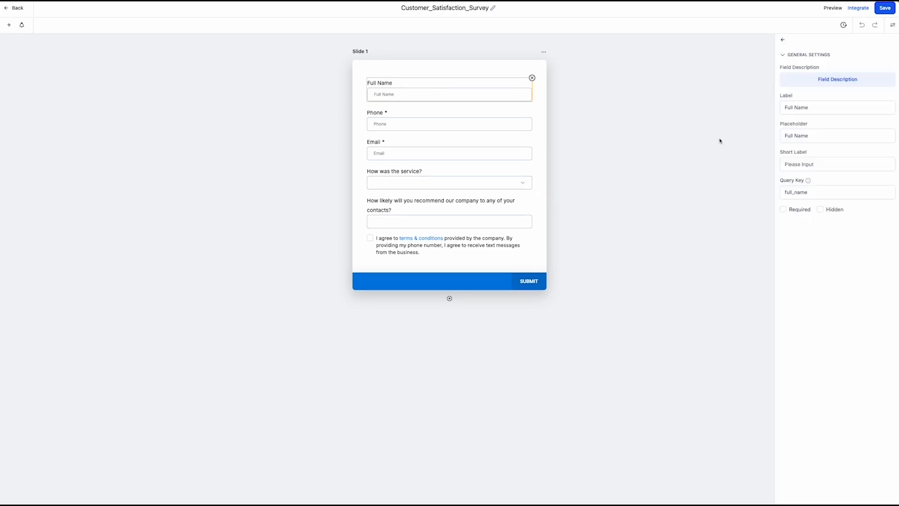
{"action": "left_click_drag", "start_coordinate": [816, 106], "coordinate": [781, 114]}
{"action": "left_click_drag", "start_coordinate": [821, 135], "coordinate": [662, 131]}
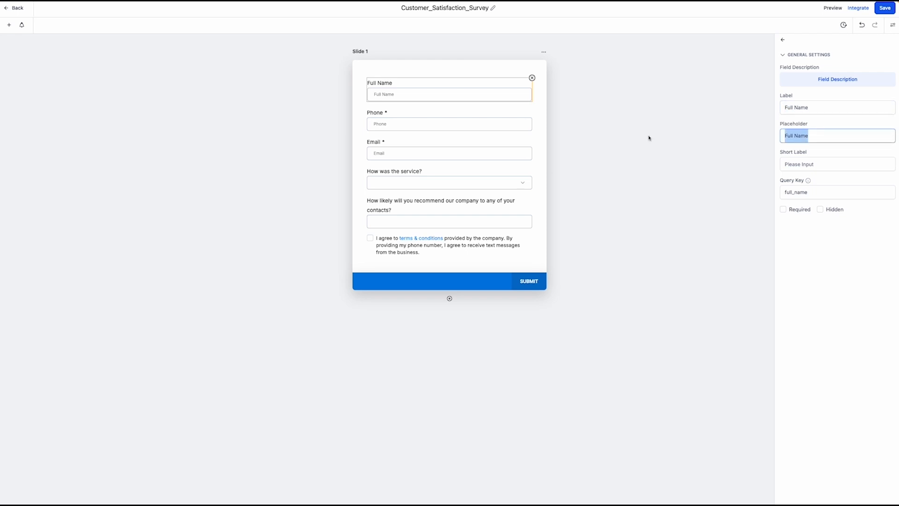
Add a Full Name field to the survey, abandoning a First Name field attempt
{"action": "left_click", "coordinate": [11, 26]}
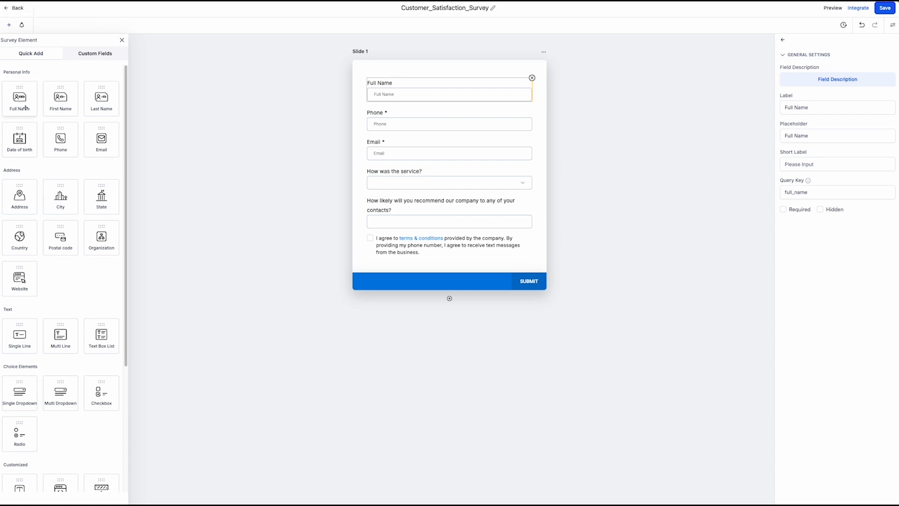
{"action": "left_click_drag", "start_coordinate": [26, 97], "coordinate": [392, 100]}
{"action": "mouse_move", "coordinate": [61, 97]}
{"action": "left_mouse_down"}
{"action": "mouse_move", "coordinate": [400, 92]}
{"action": "mouse_move", "coordinate": [62, 99]}
{"action": "left_mouse_up"}
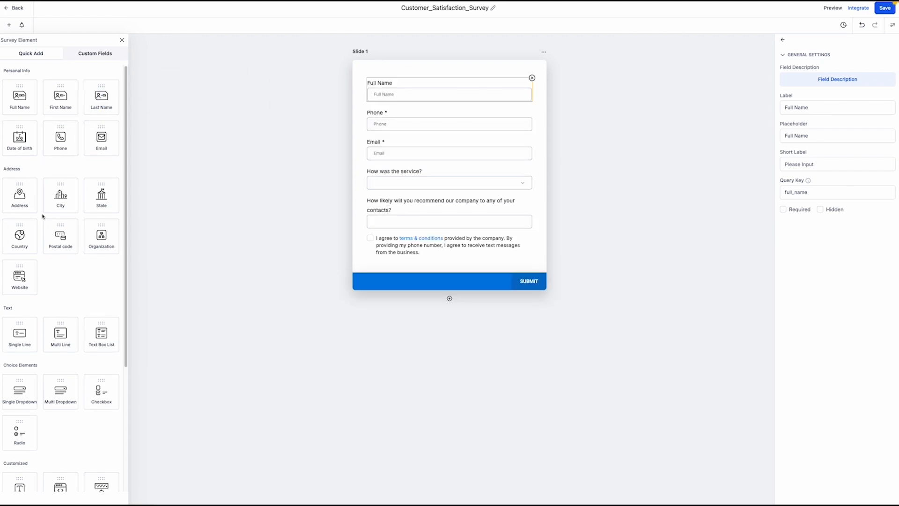
{"action": "scroll", "coordinate": [69, 254], "scroll_direction": "down", "scroll_amount": 3}
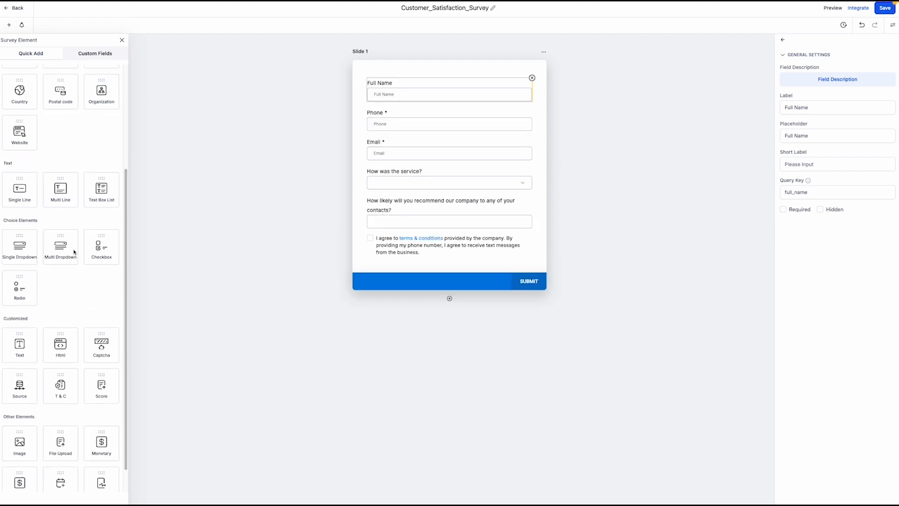
{"action": "scroll", "coordinate": [68, 254], "scroll_direction": "up", "scroll_amount": 3}
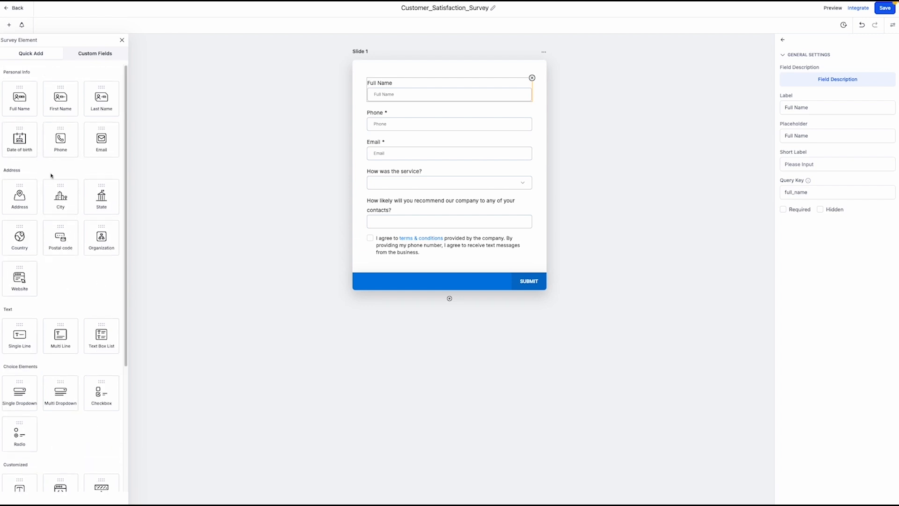
Exit the survey builder without saving and open the Reporting section
{"action": "left_click", "coordinate": [12, 8]}
{"action": "left_click", "coordinate": [513, 279]}
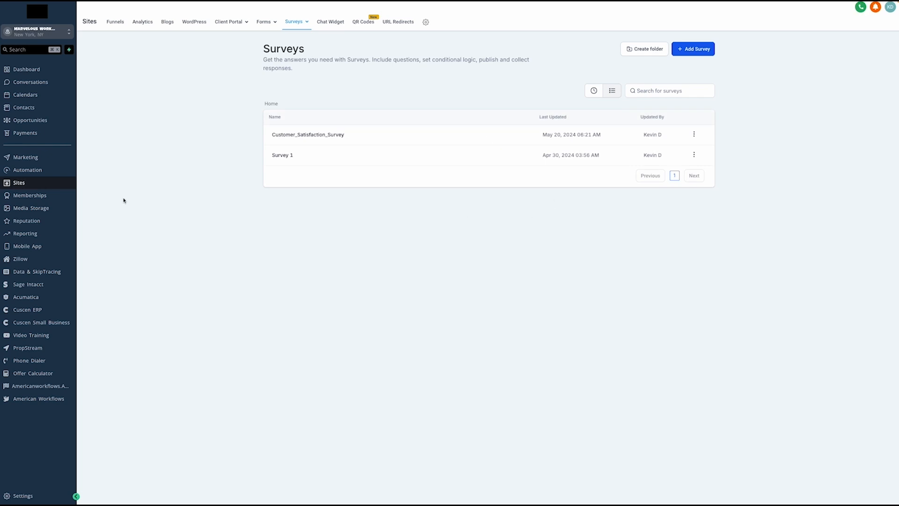
{"action": "left_click", "coordinate": [41, 237]}
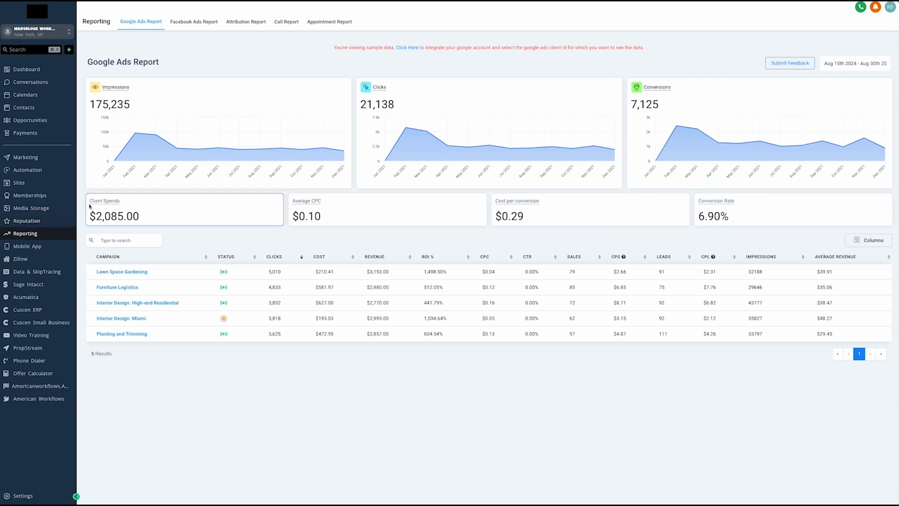
View the Lawn Space Gardening campaign's ads, noting the $475.91 cost, then return to the overview
{"action": "mouse_move", "coordinate": [95, 202]}
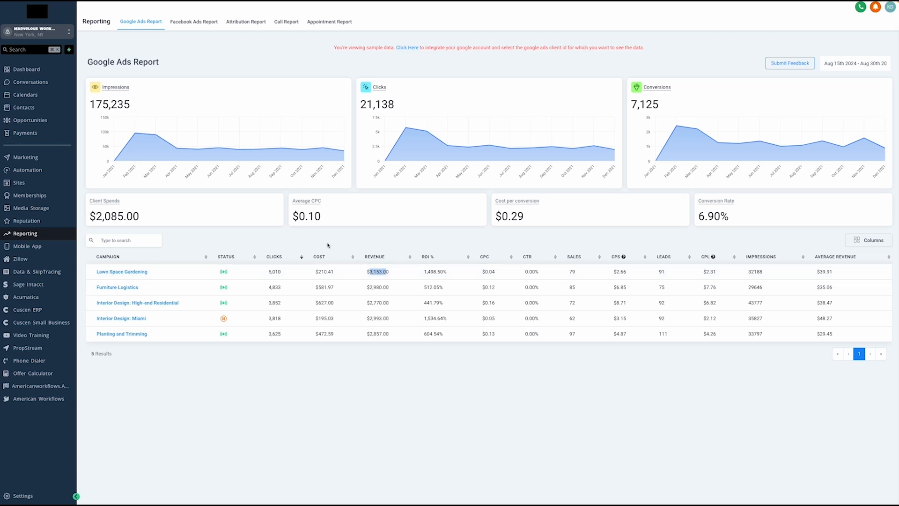
{"action": "left_click", "coordinate": [133, 272]}
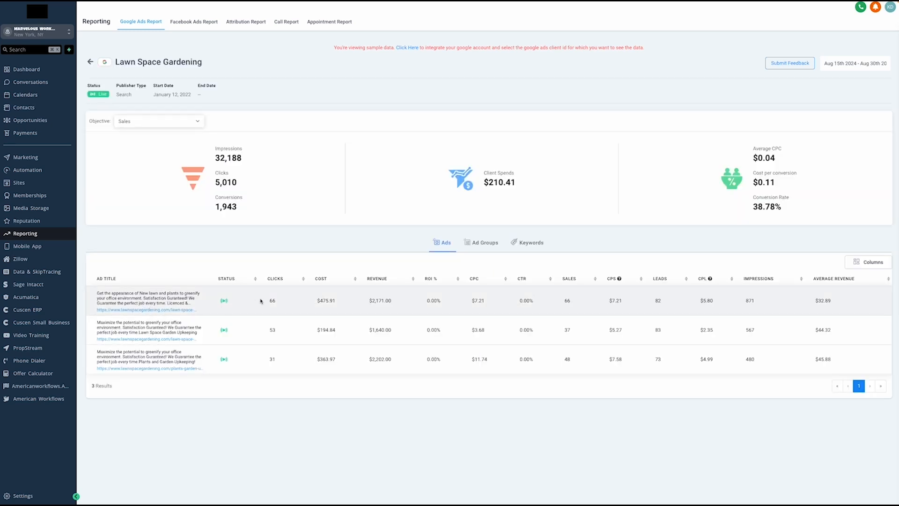
{"action": "left_click_drag", "start_coordinate": [315, 300], "coordinate": [341, 301]}
{"action": "left_click", "coordinate": [91, 61]}
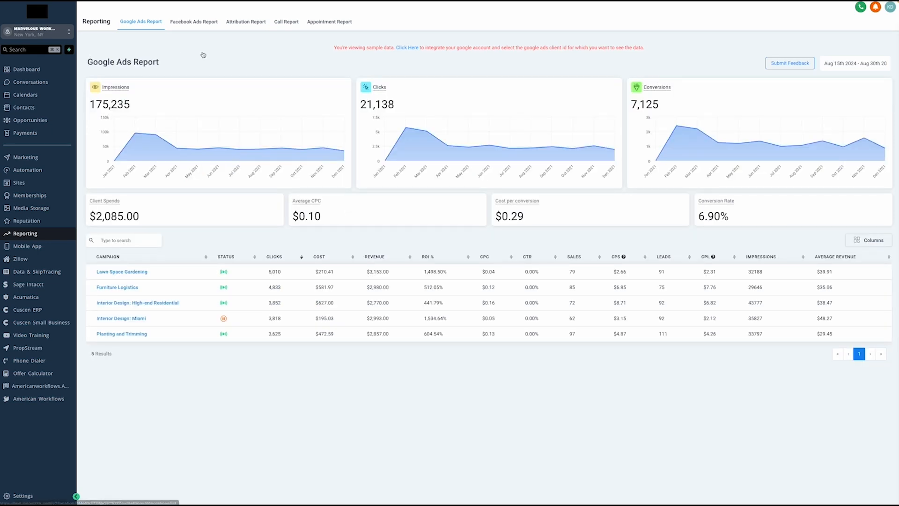
In the Facebook Ads Report, review the Interior Design: High-end Residential campaign's $2,305.00 ad revenue
{"action": "left_click", "coordinate": [196, 22]}
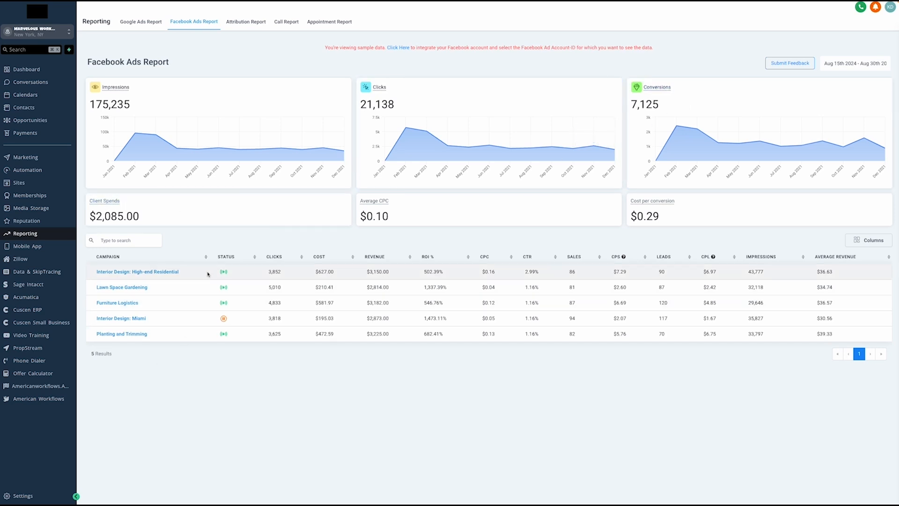
{"action": "left_click", "coordinate": [163, 275]}
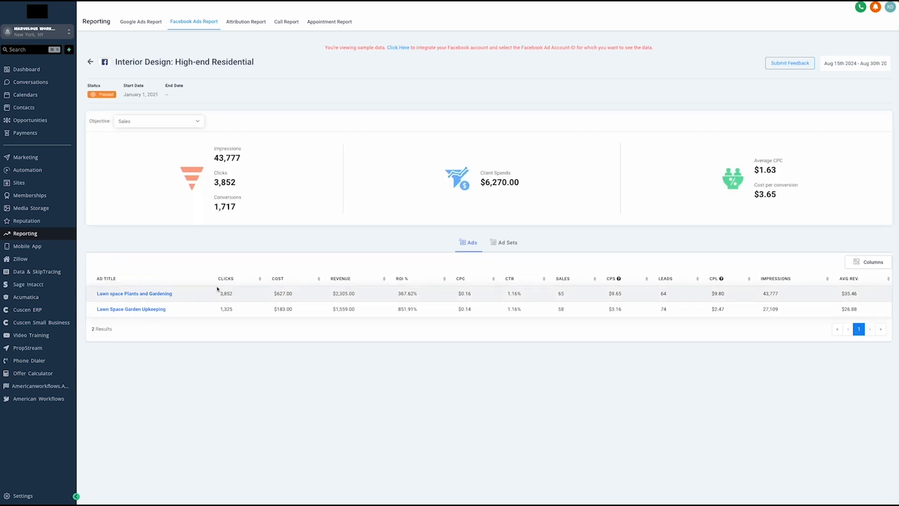
{"action": "left_click_drag", "start_coordinate": [322, 293], "coordinate": [352, 294]}
Show the Appointment Report for This Year, 2024-01-01 to 2024-08-30
{"action": "left_click", "coordinate": [341, 23]}
{"action": "left_click", "coordinate": [147, 72]}
{"action": "left_click", "coordinate": [246, 182]}
{"action": "left_click", "coordinate": [279, 182]}
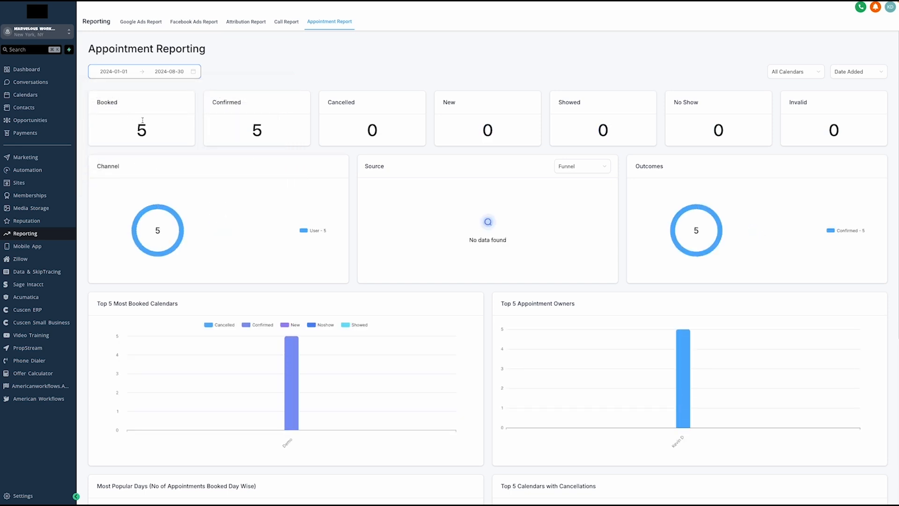
{"action": "left_click_drag", "start_coordinate": [138, 131], "coordinate": [151, 133]}
{"action": "left_click_drag", "start_coordinate": [251, 130], "coordinate": [271, 133]}
{"action": "left_click", "coordinate": [297, 130]}
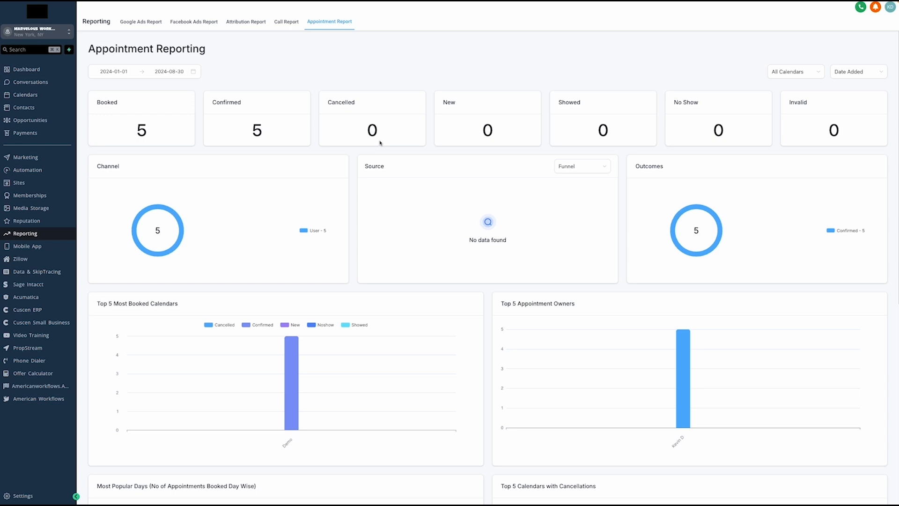
{"action": "mouse_move", "coordinate": [174, 228]}
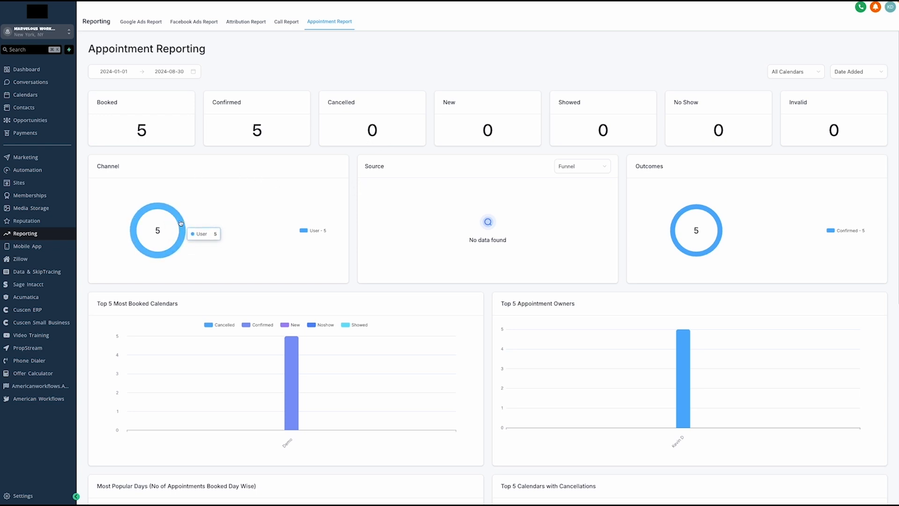
{"action": "scroll", "coordinate": [245, 295], "scroll_direction": "down", "scroll_amount": 1}
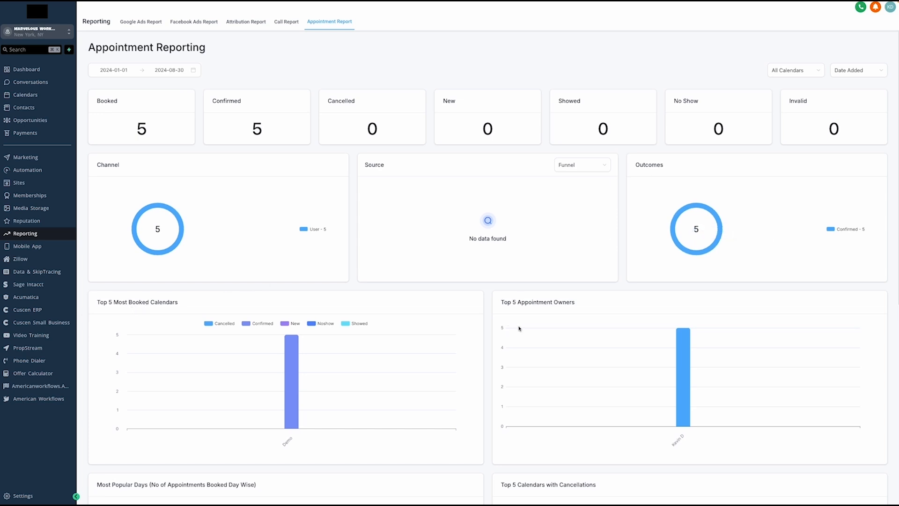
{"action": "scroll", "coordinate": [559, 323], "scroll_direction": "down", "scroll_amount": 3}
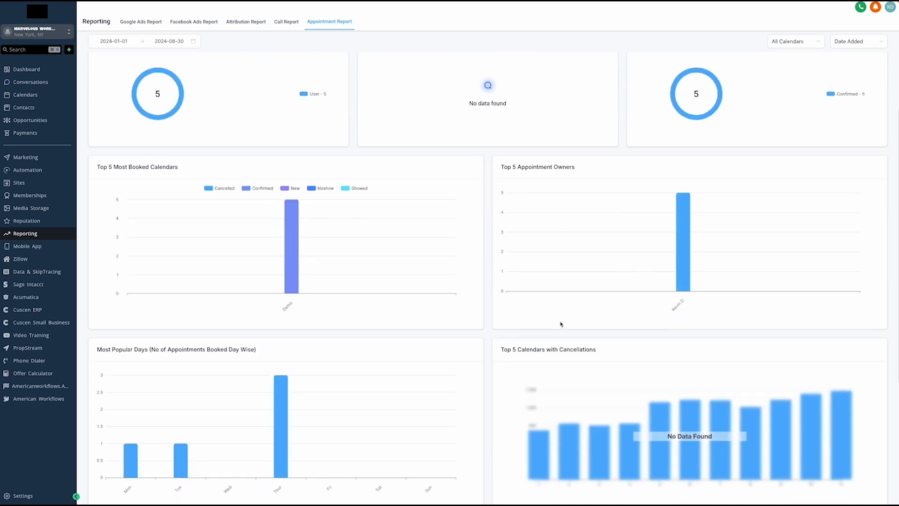
{"action": "scroll", "coordinate": [564, 317], "scroll_direction": "up", "scroll_amount": 3}
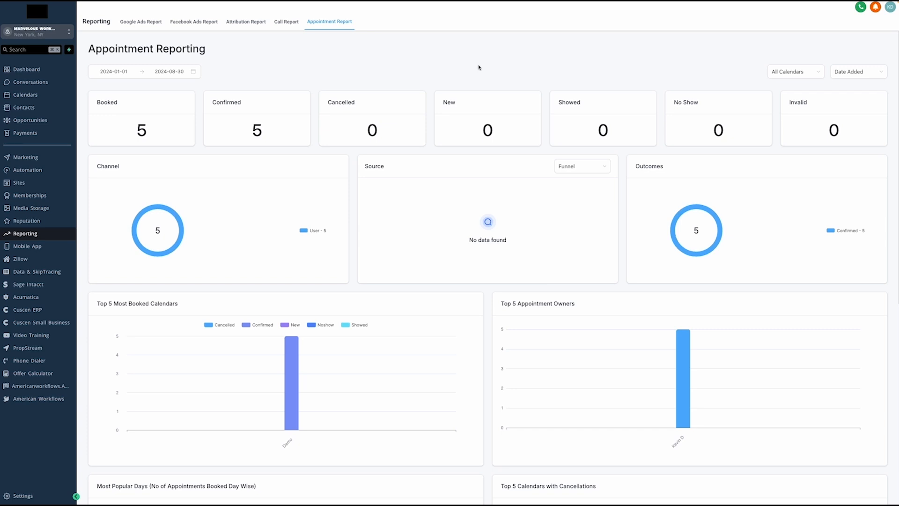
Switch from the appointment report to the Mobile App section
{"action": "left_click", "coordinate": [52, 246]}
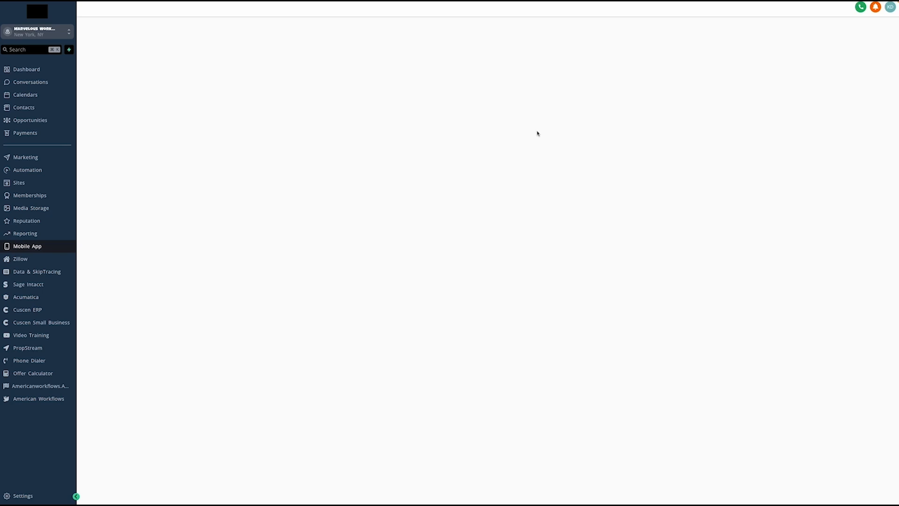